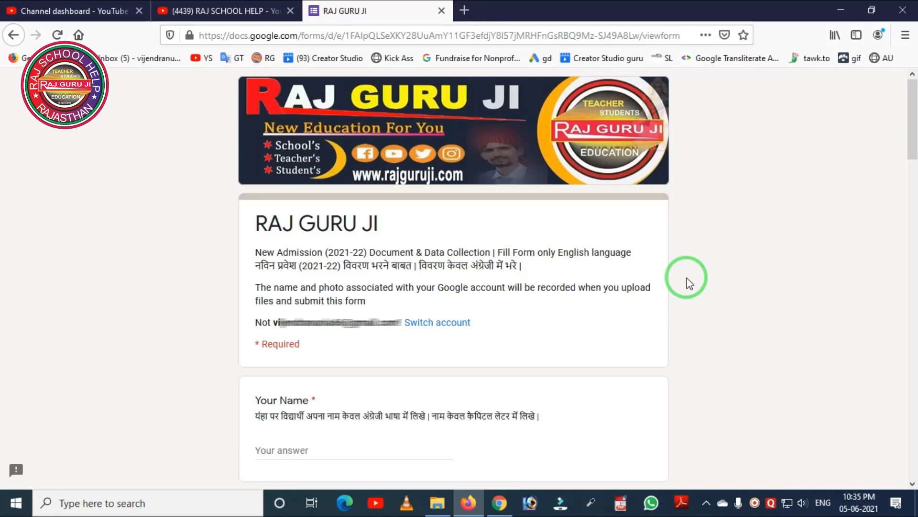
Enter DEMO as the student's name, father's name and mother's name in the admission form
scroll(325, 282, "down", 4)
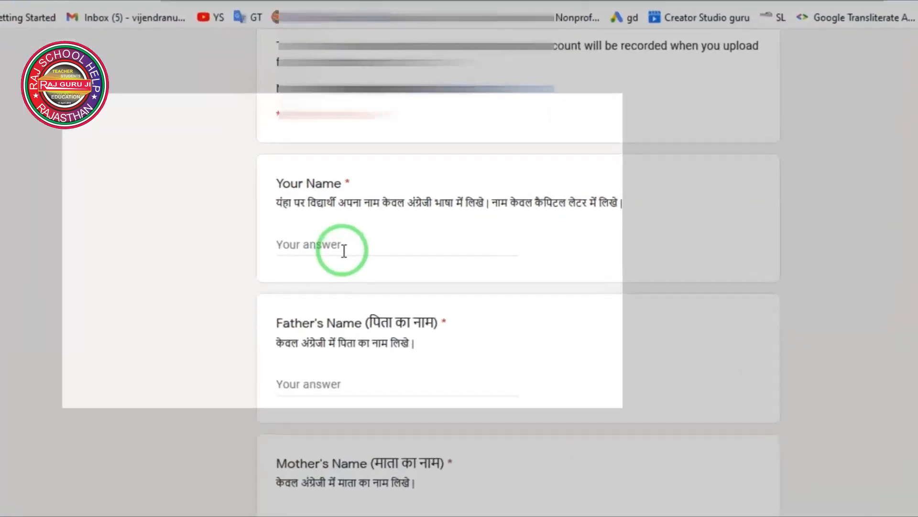
left_click(344, 251)
type("DEMO")
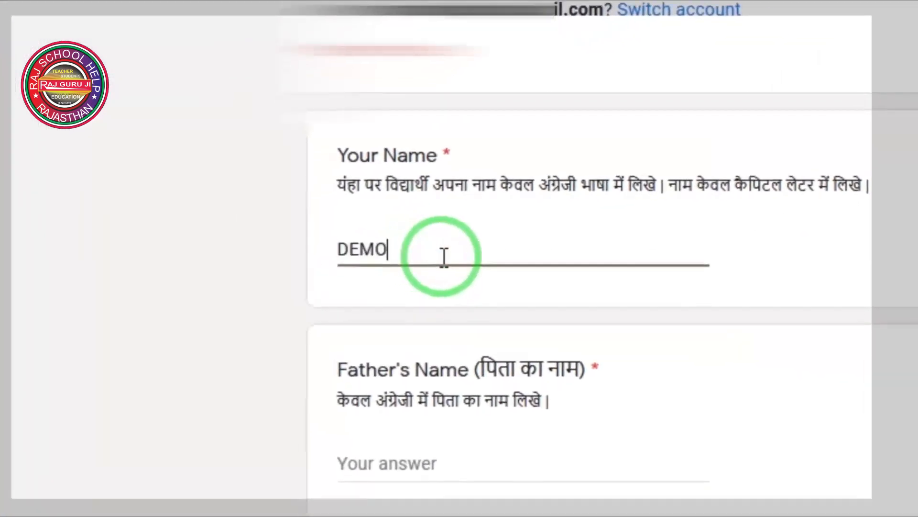
left_click(406, 463)
type("DEMO")
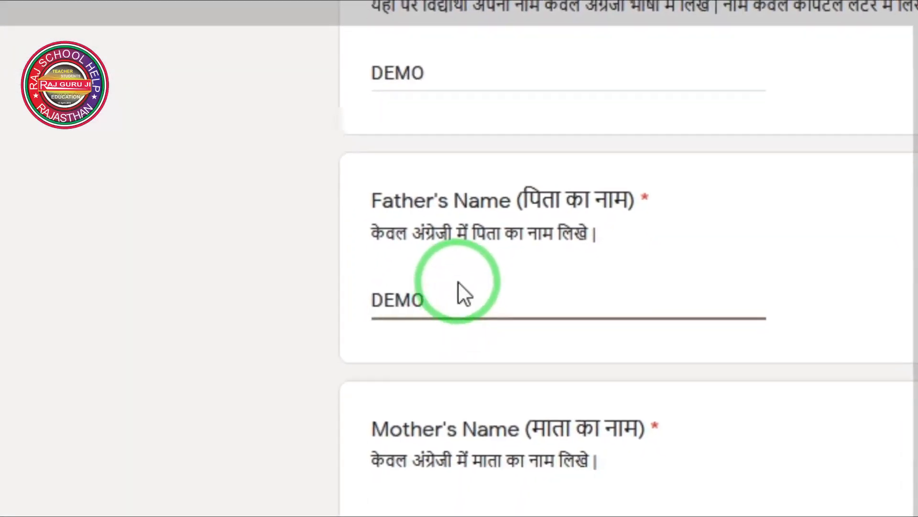
left_click(462, 261)
type("DEMO")
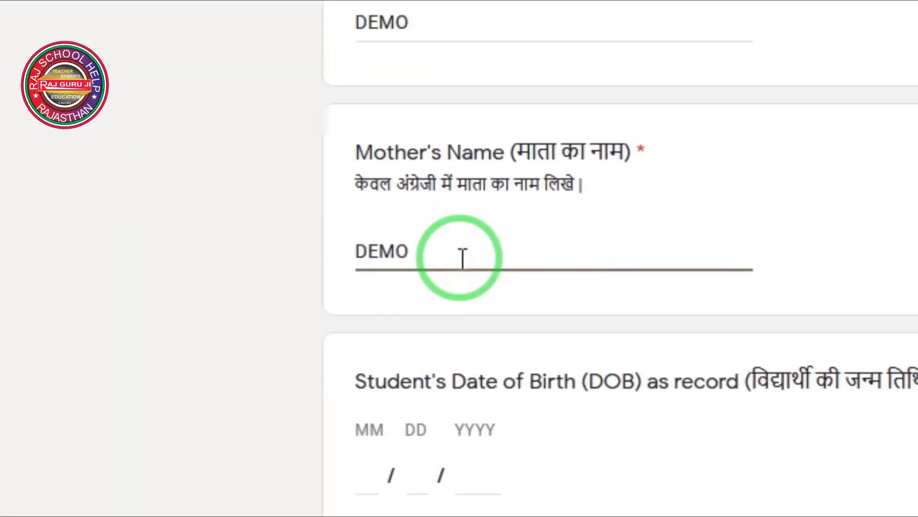
Fill in the student's date of birth and choose Male as the gender
left_click(367, 478)
type("0")
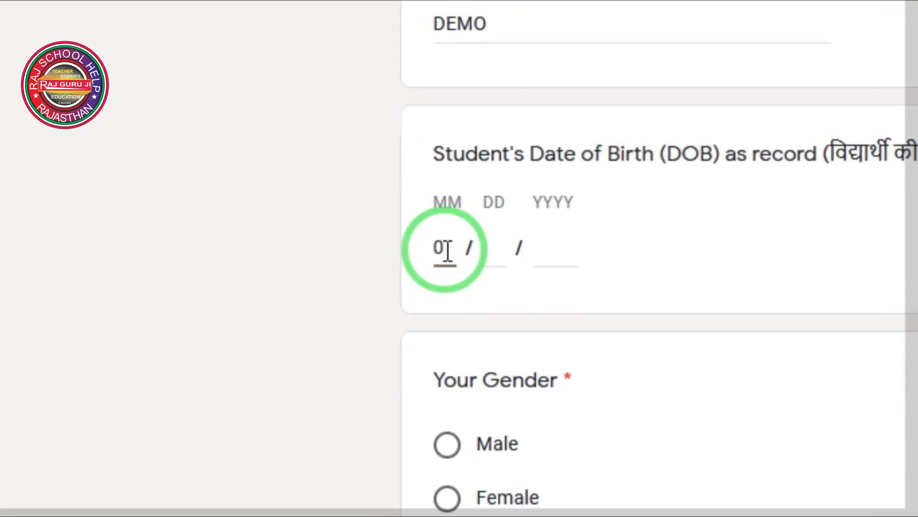
type("5 / ")
type("200")
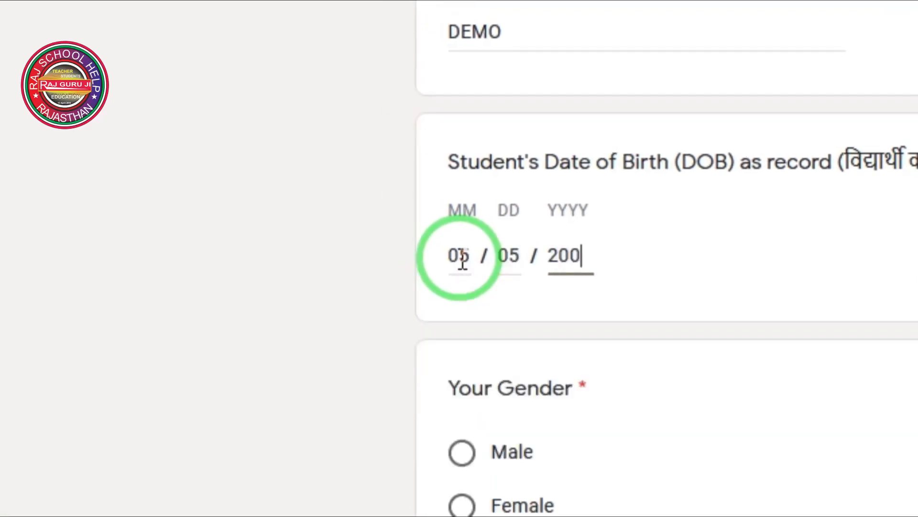
scroll(492, 328, "down", 3)
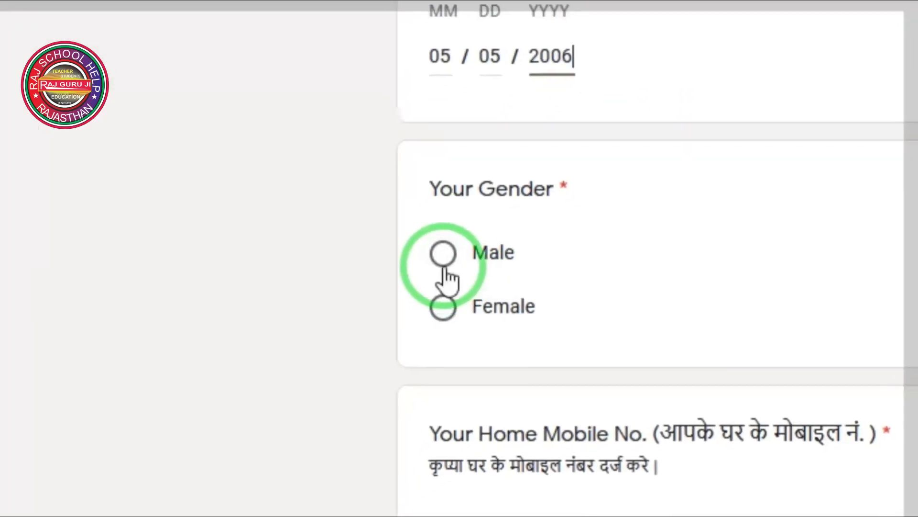
left_click(456, 256)
Fill in the home mobile number with a ten-digit number
scroll(466, 270, "down", 5)
left_click(467, 252)
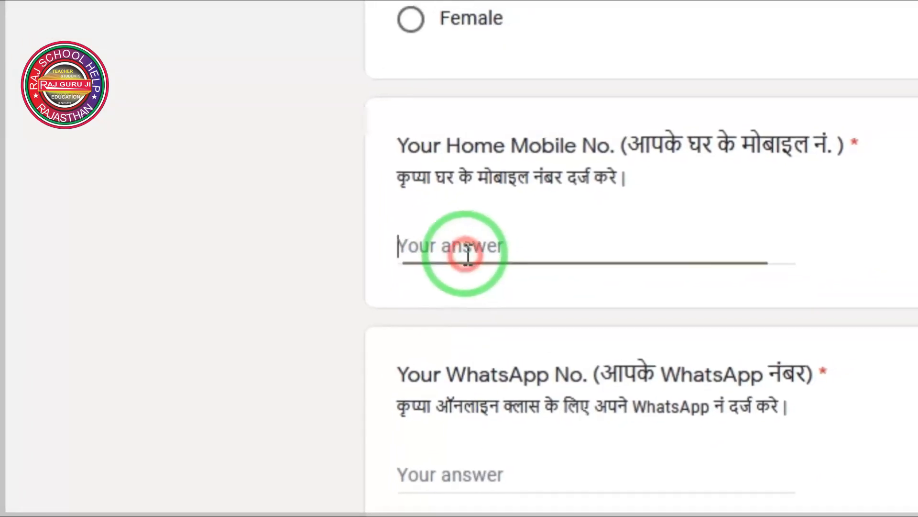
type("DEMO")
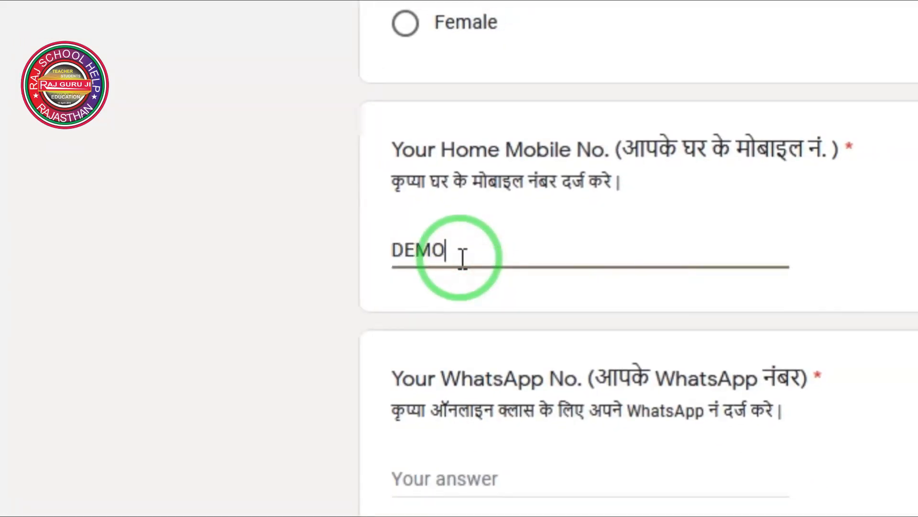
scroll(461, 257, "down", 1)
left_click_drag(443, 252, 334, 252)
type("1234567")
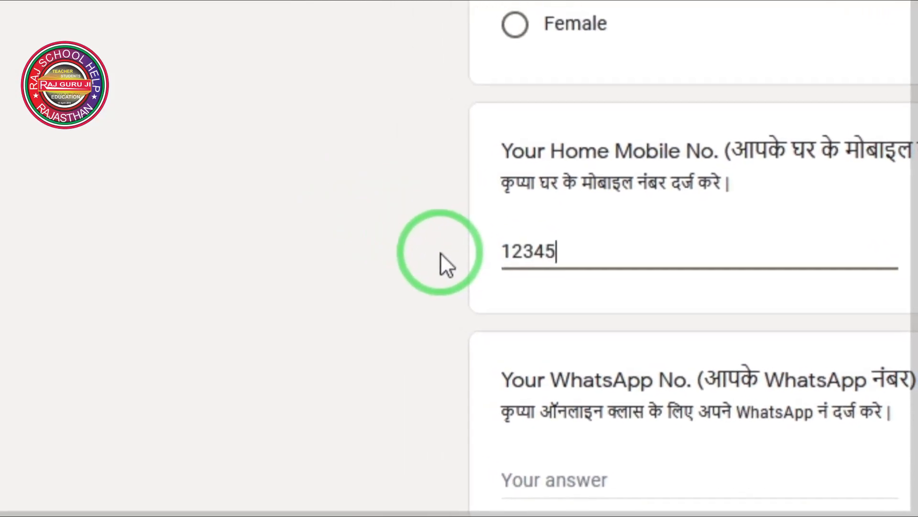
type("890")
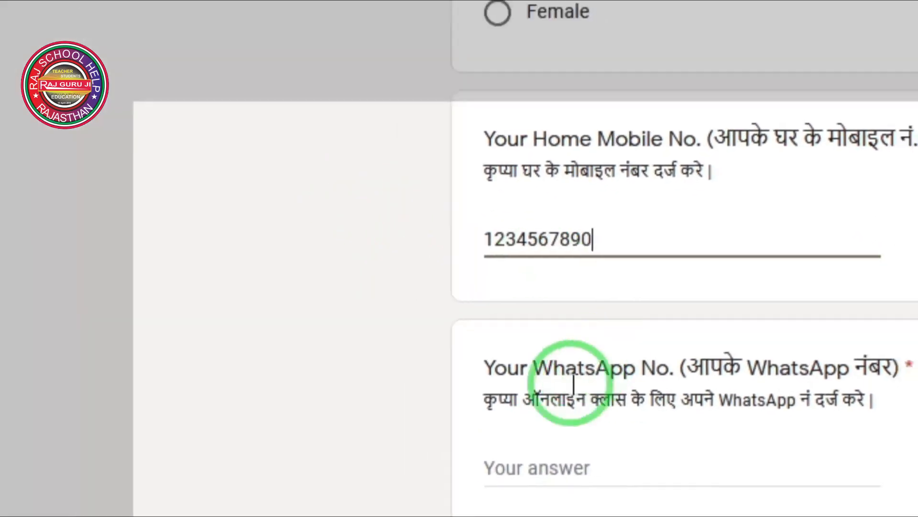
Fill in the WhatsApp number and select 9th as the class of admission
scroll(550, 397, "down", 2)
left_click(584, 480)
type("1234567")
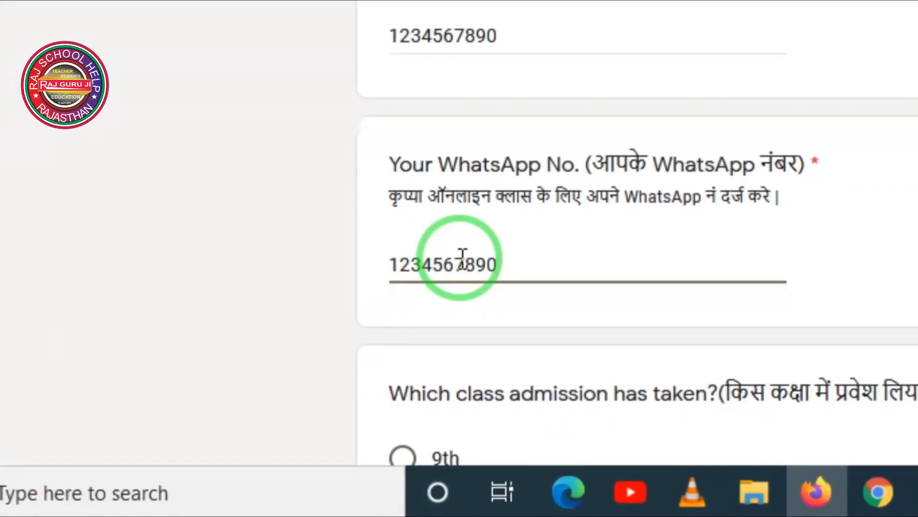
type("890")
scroll(358, 222, "down", 5)
left_click(414, 216)
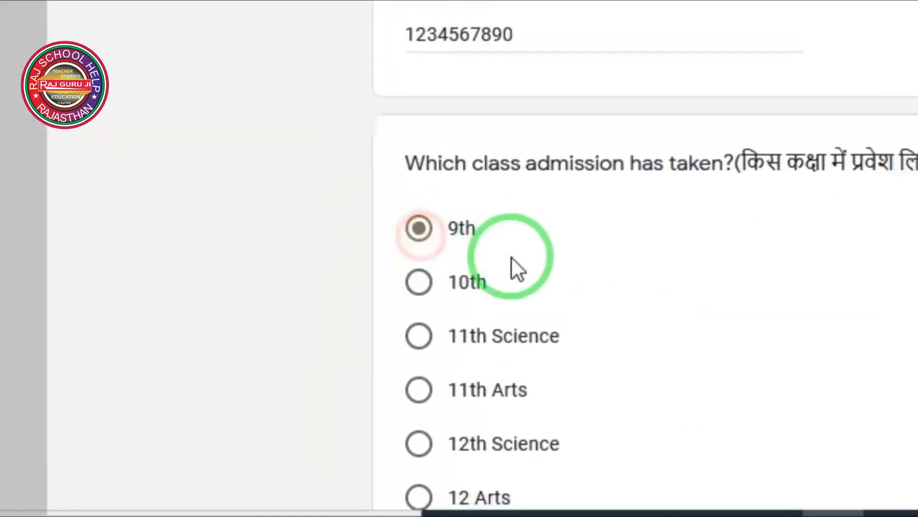
Select Mathematics as the optional subject in both the Science and Arts rows
scroll(512, 257, "down", 10)
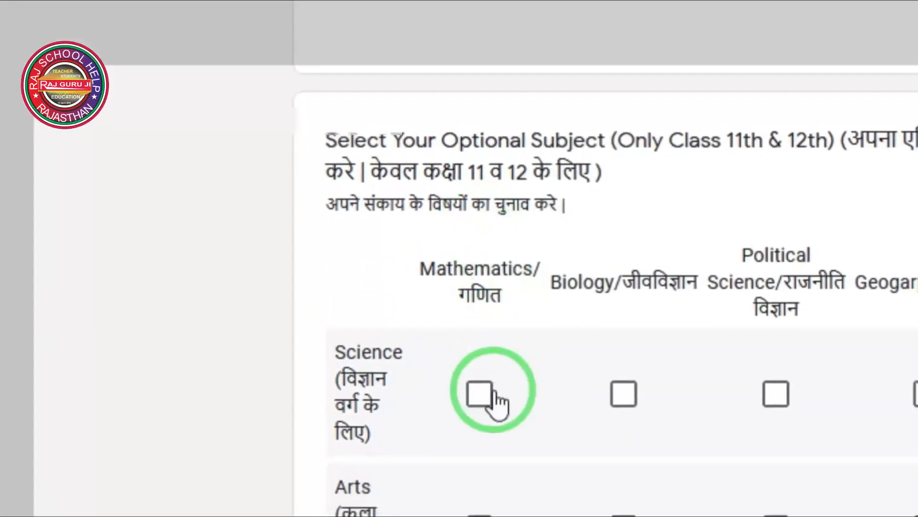
left_click(480, 396)
scroll(495, 311, "down", 5)
left_click(455, 228)
Choose 8th as the last class passed and continue to the address section
scroll(345, 287, "down", 3)
left_click(305, 263)
scroll(397, 256, "down", 5)
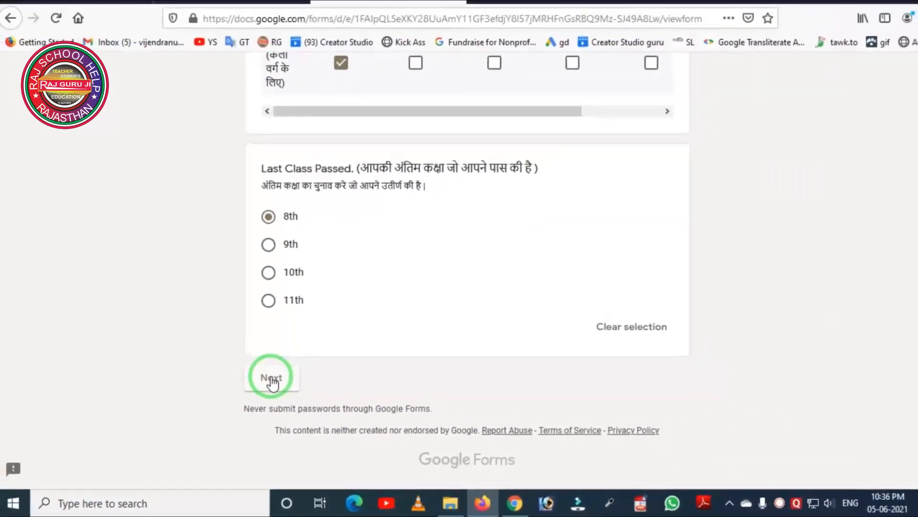
left_click(272, 380)
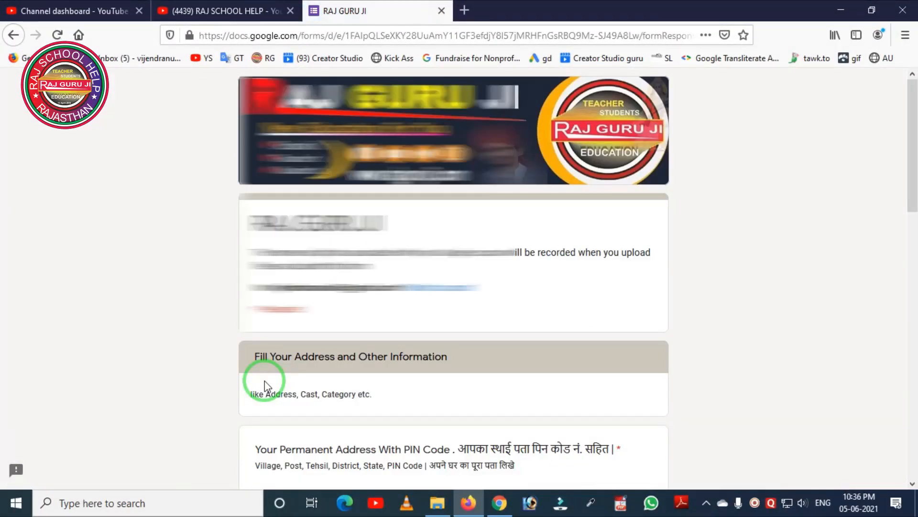
Enter DEMO as both the permanent address and the caste name
scroll(265, 380, "down", 3)
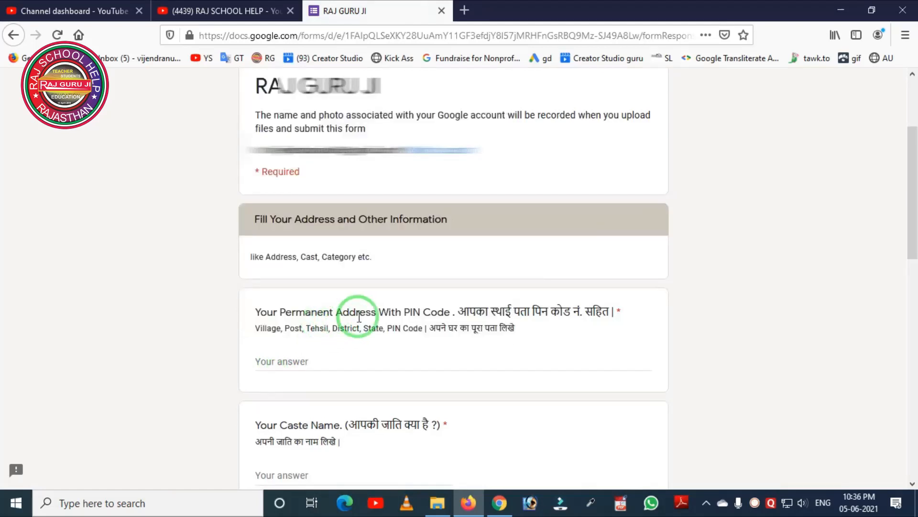
scroll(340, 294, "down", 2)
mouse_move(214, 219)
left_mouse_down()
mouse_move(424, 282)
mouse_move(643, 288)
left_mouse_up()
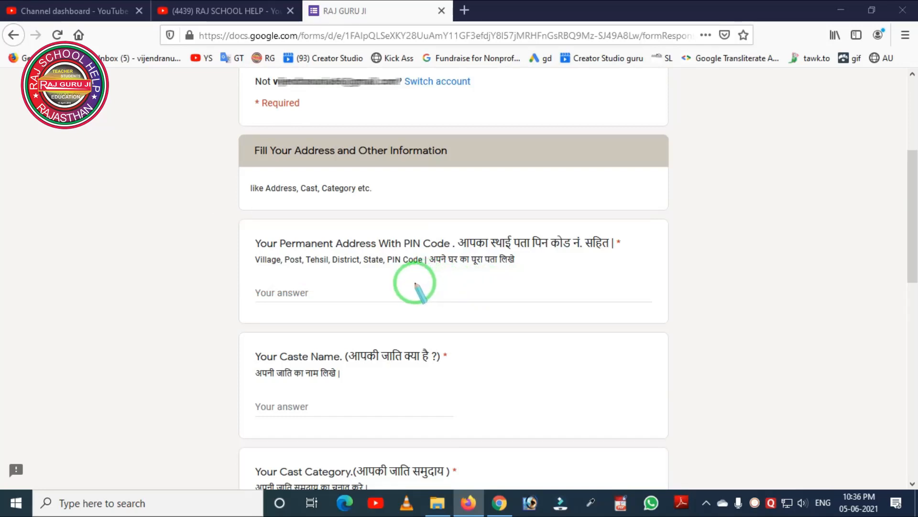
left_click(318, 290)
type("DEMO")
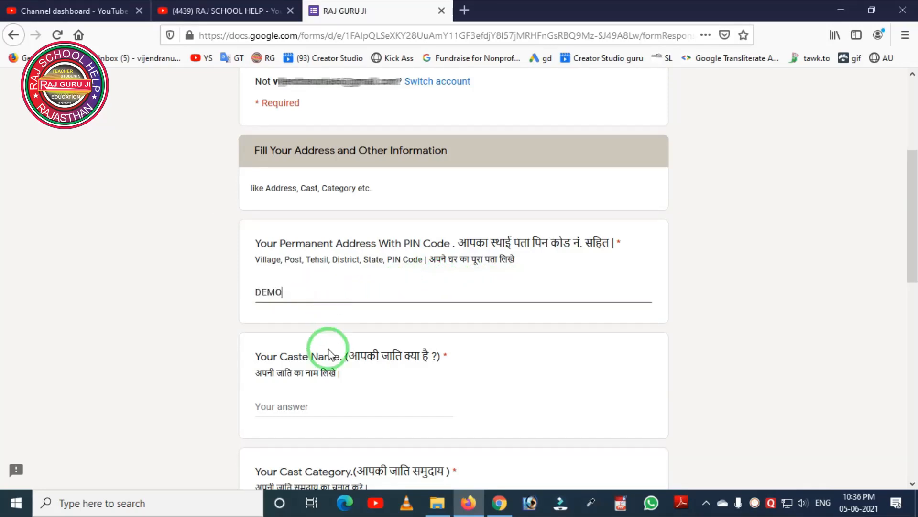
left_click(312, 403)
type("DEMO")
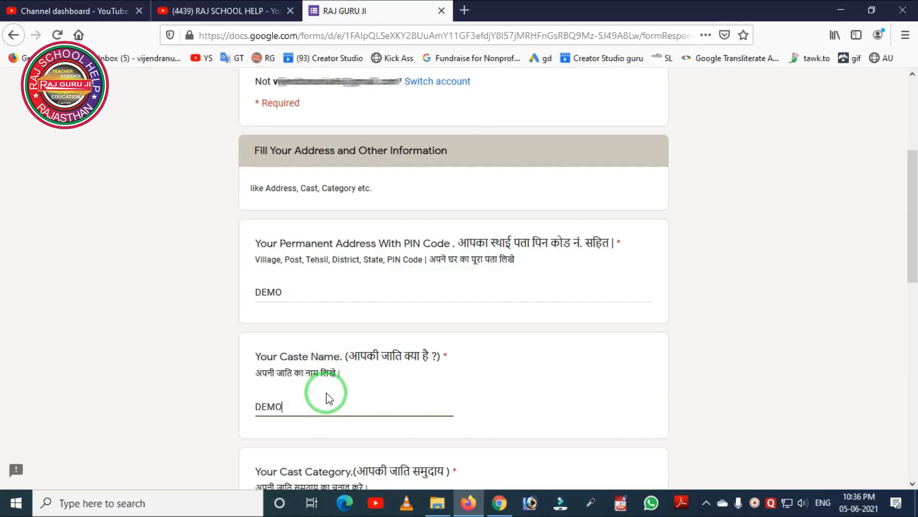
Complete the remaining answers with a cast category, Hindu as the religion and the last school name, and go to the document section
scroll(318, 390, "down", 4)
left_click(263, 338)
scroll(287, 335, "down", 4)
left_click(262, 330)
scroll(287, 335, "down", 3)
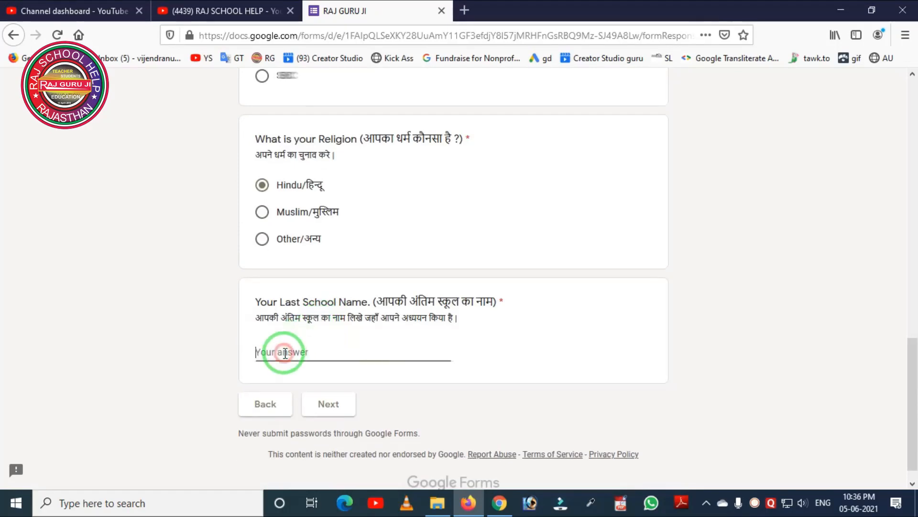
left_click(328, 404)
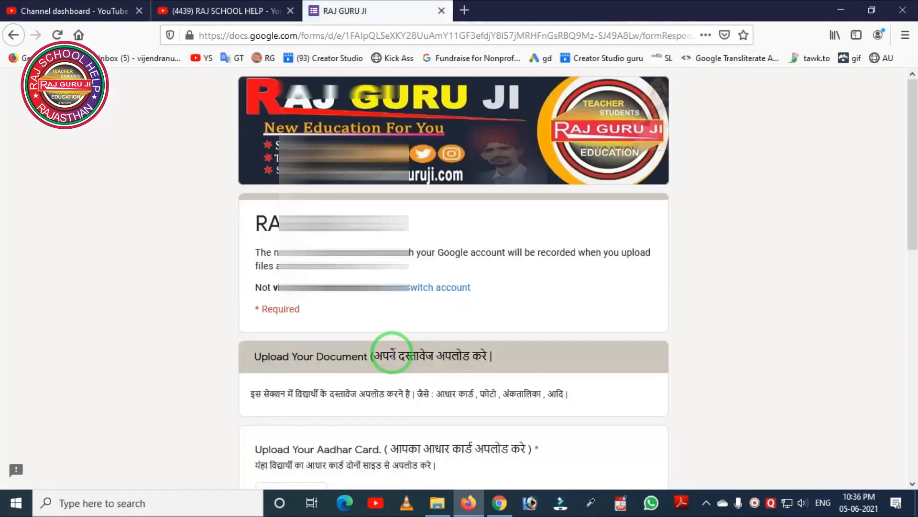
Examine the document upload section and its two Aadhar card upload questions
scroll(392, 354, "down", 2)
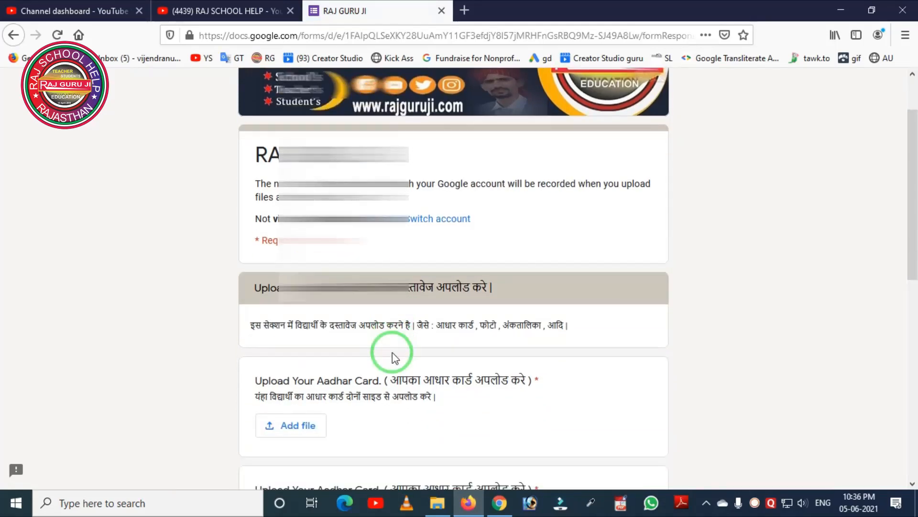
scroll(392, 353, "down", 4)
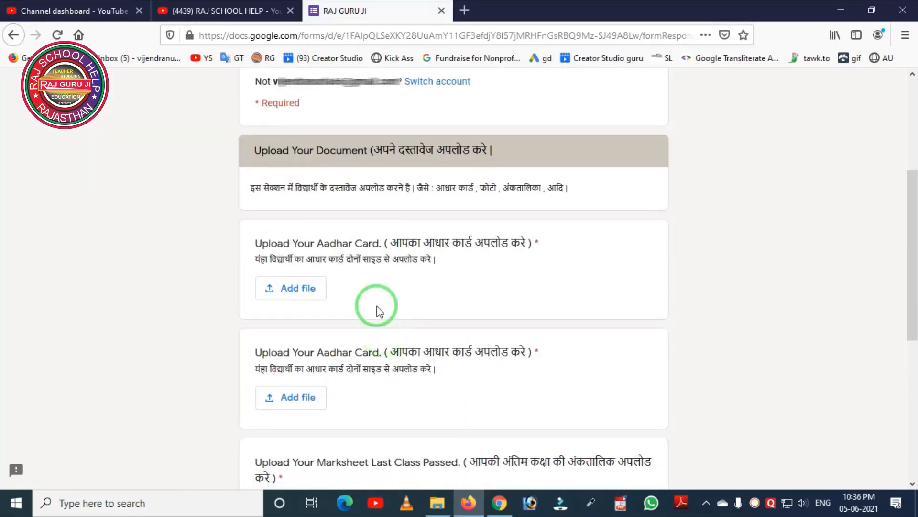
mouse_move(225, 122)
left_mouse_down()
mouse_move(354, 180)
mouse_move(554, 181)
left_mouse_up()
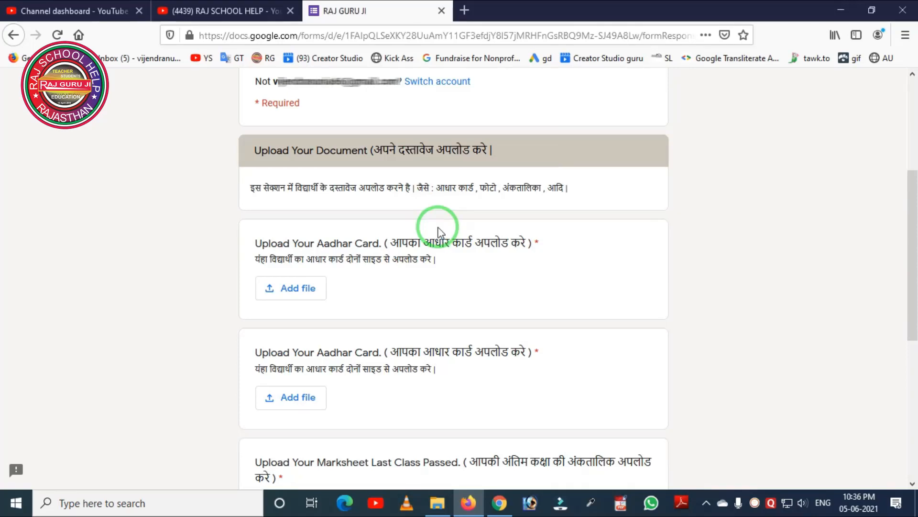
scroll(327, 242, "down", 3)
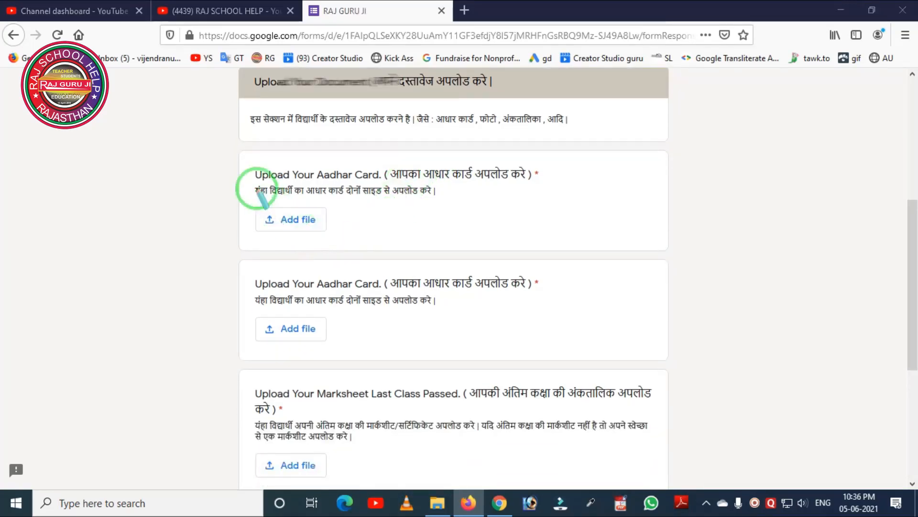
mouse_move(214, 163)
left_mouse_down()
mouse_move(222, 217)
mouse_move(436, 248)
left_mouse_up()
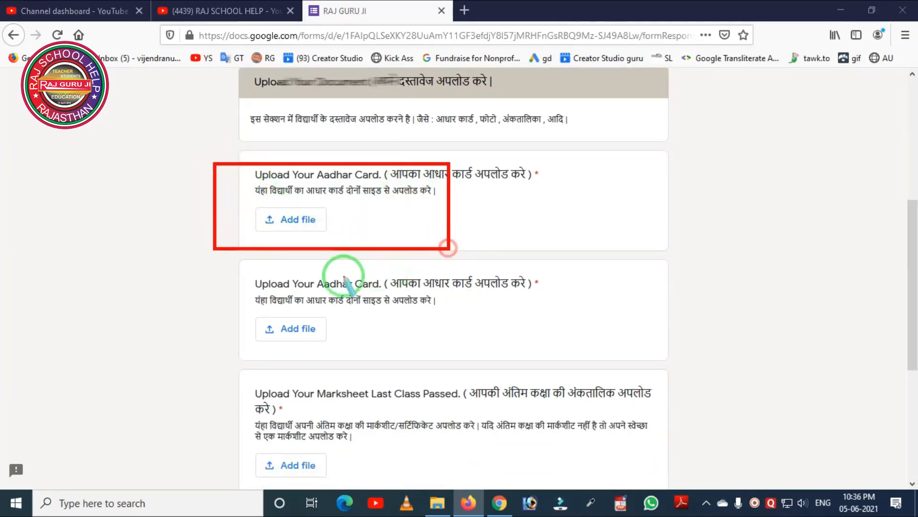
left_click_drag(228, 272, 415, 379)
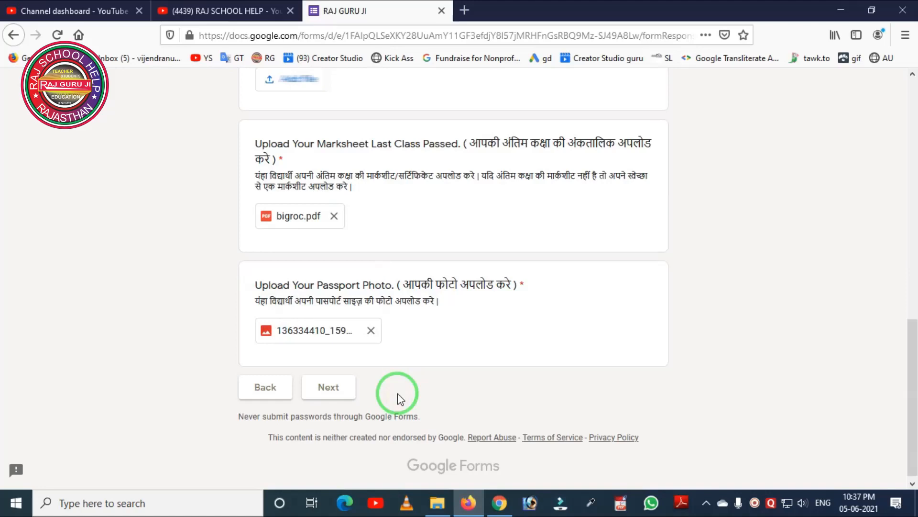
Continue to the next section and answer Yes to both the earlier admission form and the school fees deposit questions
left_click(331, 391)
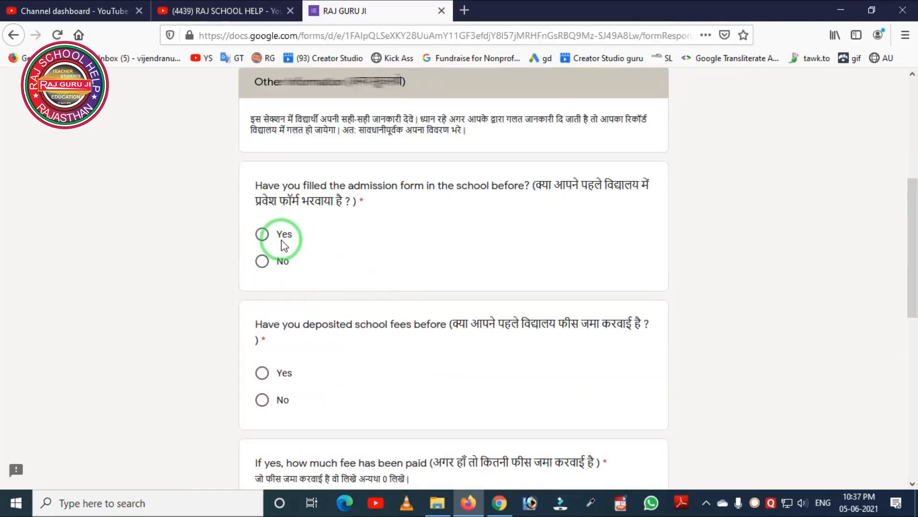
left_click(260, 235)
scroll(287, 246, "down", 3)
left_click(263, 304)
Enter DEMO as the amount of fee paid
scroll(317, 300, "down", 5)
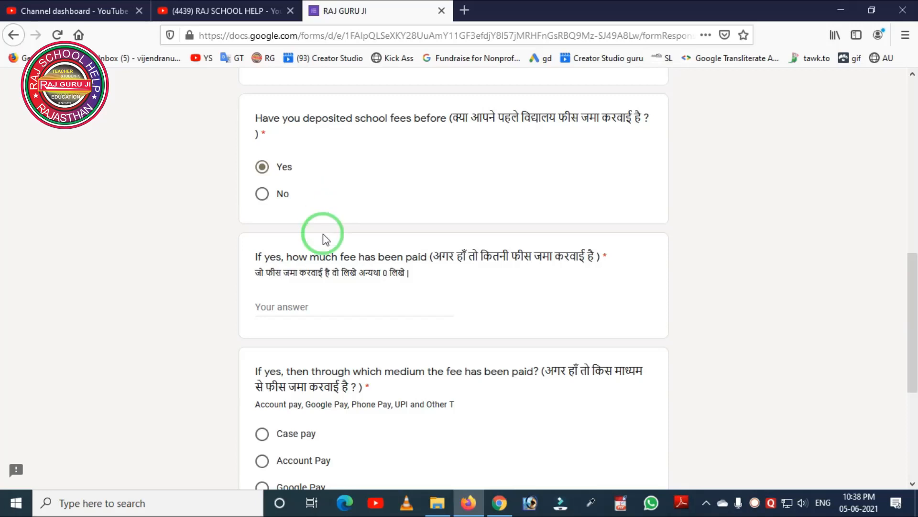
scroll(296, 232, "down", 1)
left_click(278, 235)
type("DEMO")
Select Case pay as the fee payment medium and continue to the suggestions section
scroll(287, 240, "down", 2)
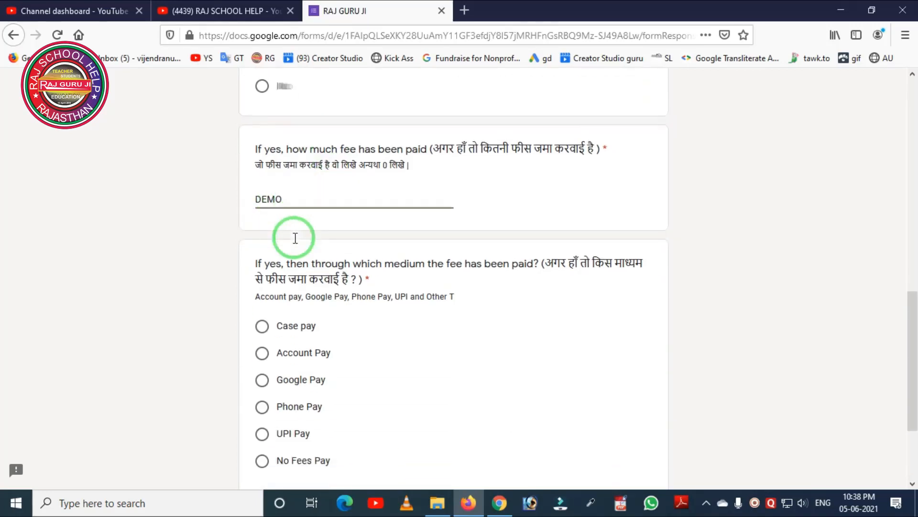
left_click(300, 232)
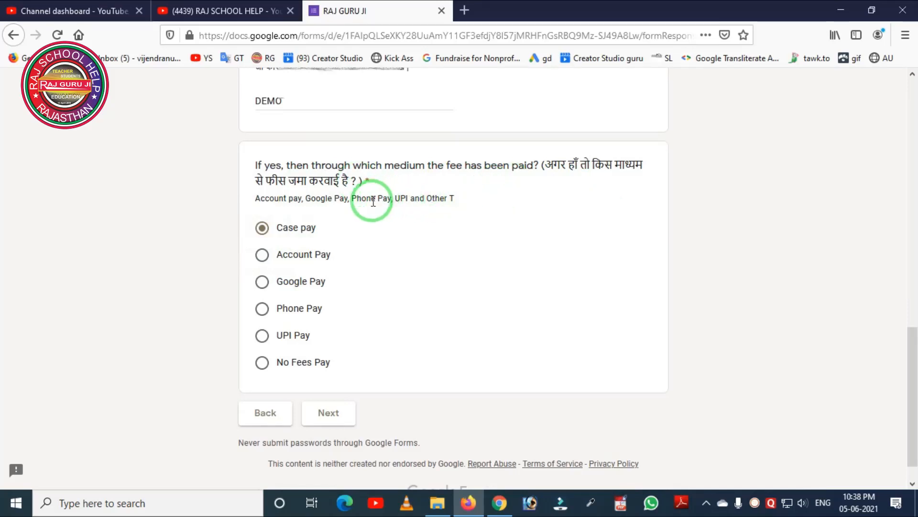
mouse_move(226, 198)
left_mouse_down()
mouse_move(232, 260)
mouse_move(375, 383)
left_mouse_up()
right_click(359, 324)
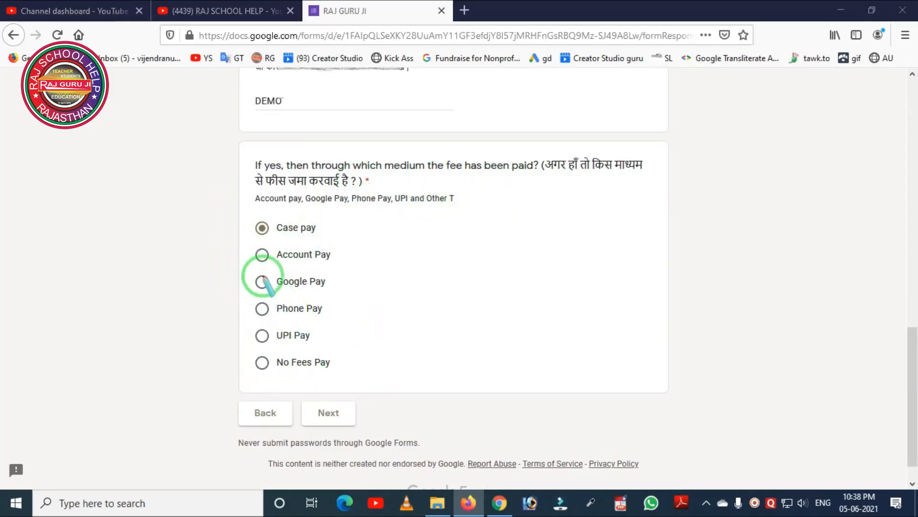
left_click(328, 412)
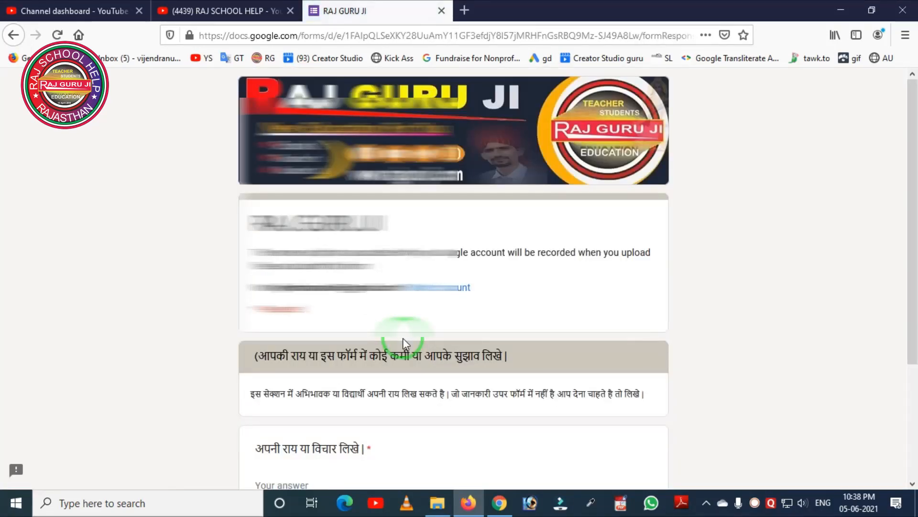
Enter DEMO as the opinion or suggestion about the form
scroll(403, 338, "down", 3)
left_click(296, 347)
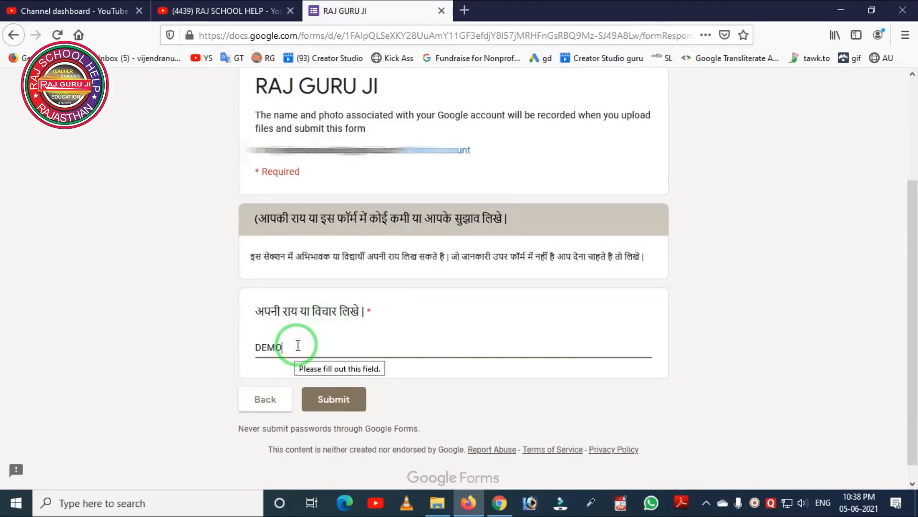
mouse_move(274, 354)
left_mouse_down()
mouse_move(306, 428)
mouse_move(392, 436)
left_mouse_up()
right_click(407, 402)
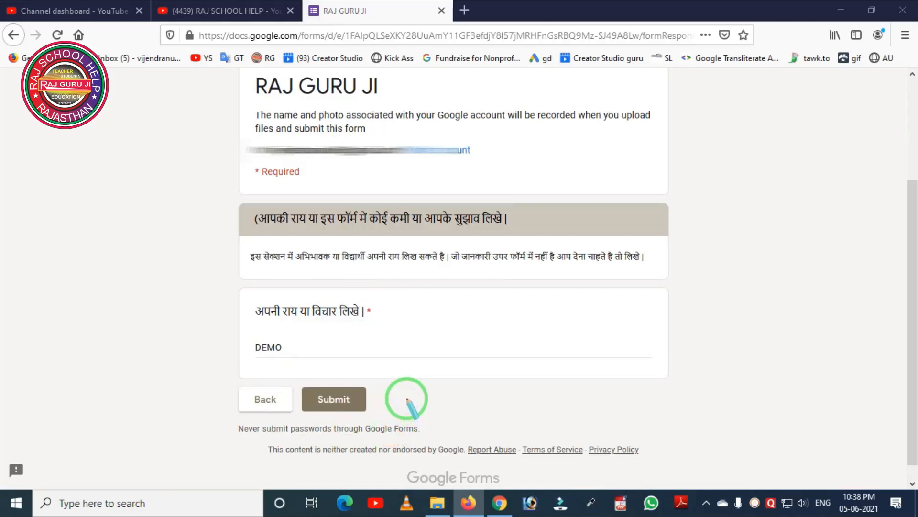
left_click(383, 407)
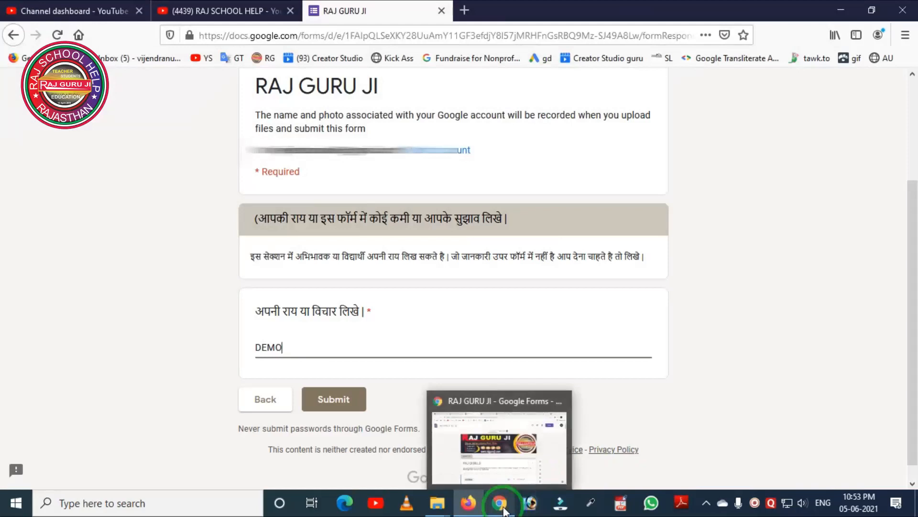
Switch to Chrome and review the questions across the sections of the RAJ GURU JI form in the form editor
left_click(498, 432)
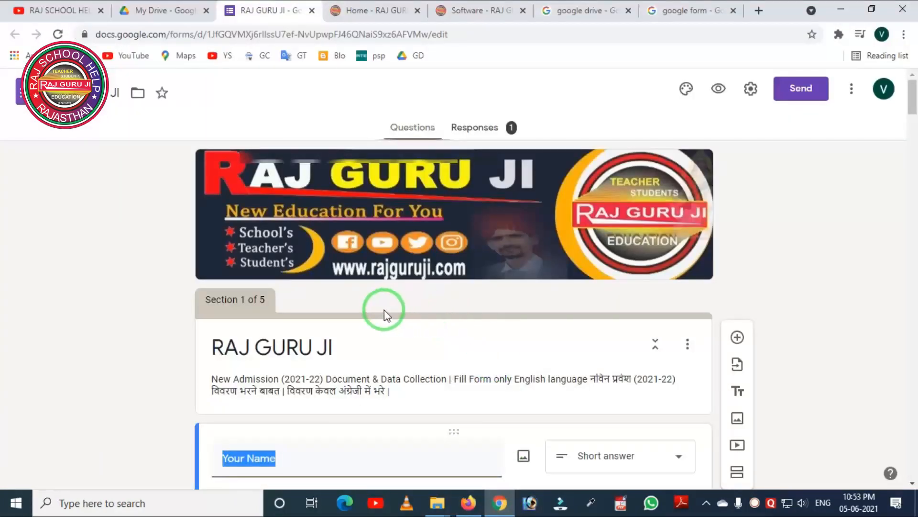
scroll(387, 316, "down", 5)
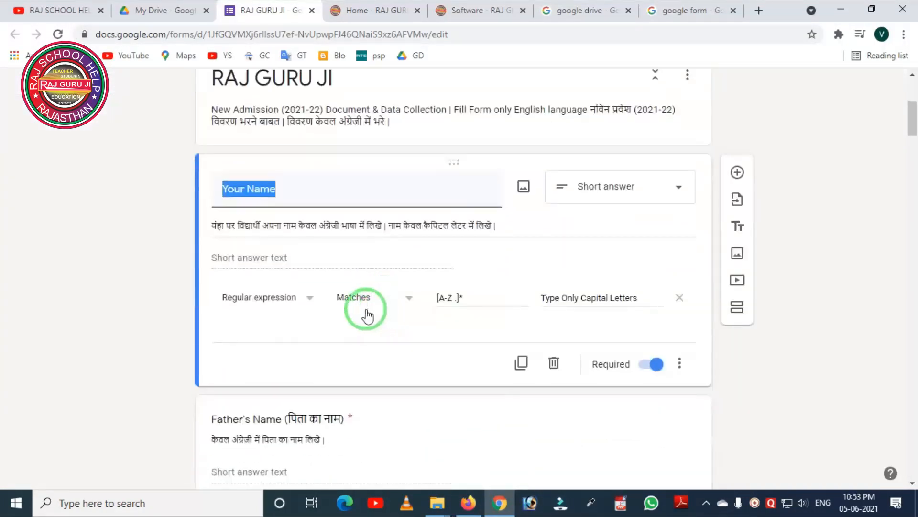
scroll(364, 310, "up", 5)
key("ctrl+2")
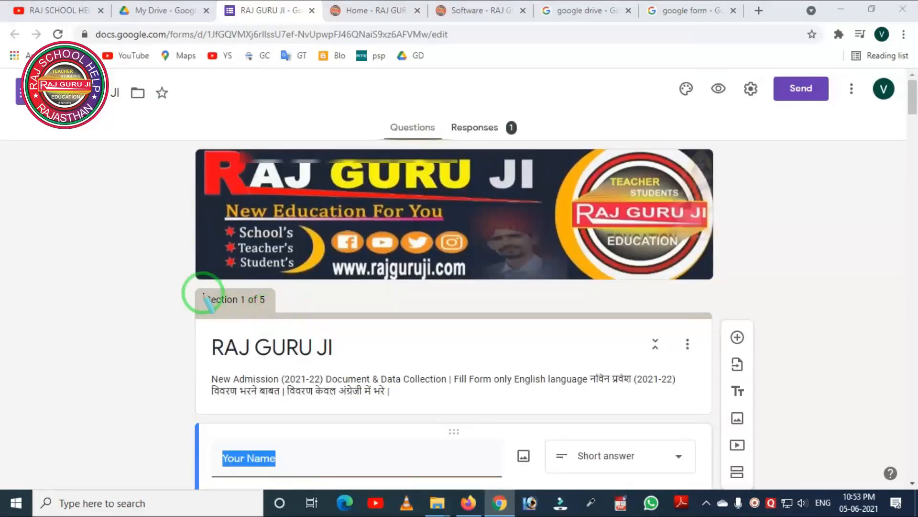
mouse_move(170, 274)
left_mouse_down()
mouse_move(268, 345)
mouse_move(316, 343)
left_mouse_up()
key("Escape")
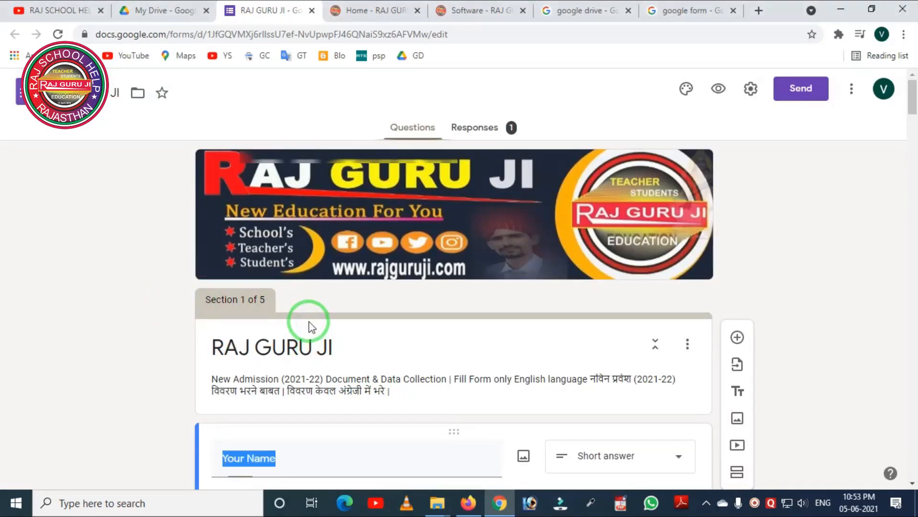
scroll(310, 327, "down", 12)
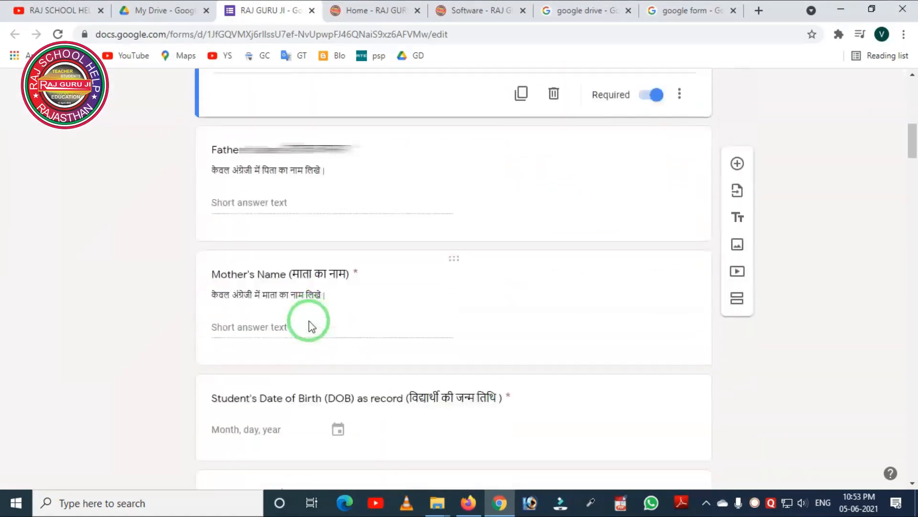
scroll(310, 326, "down", 20)
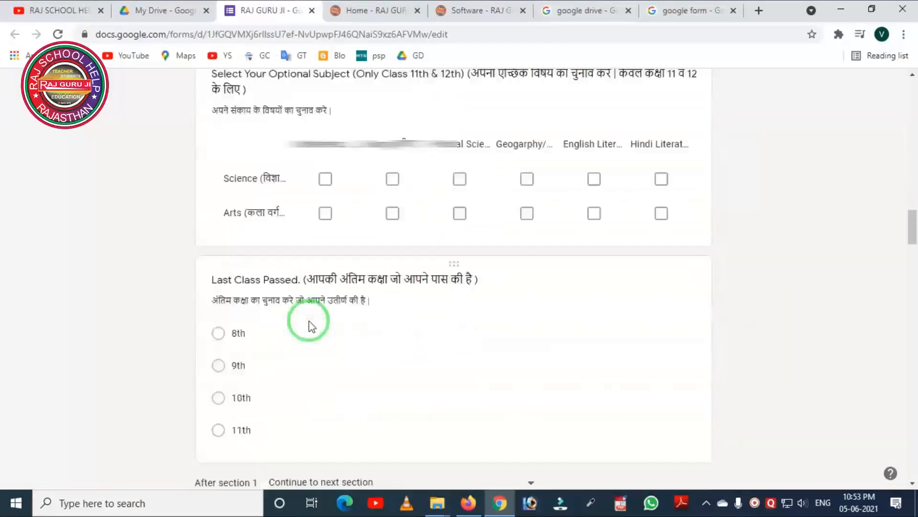
scroll(310, 327, "down", 20)
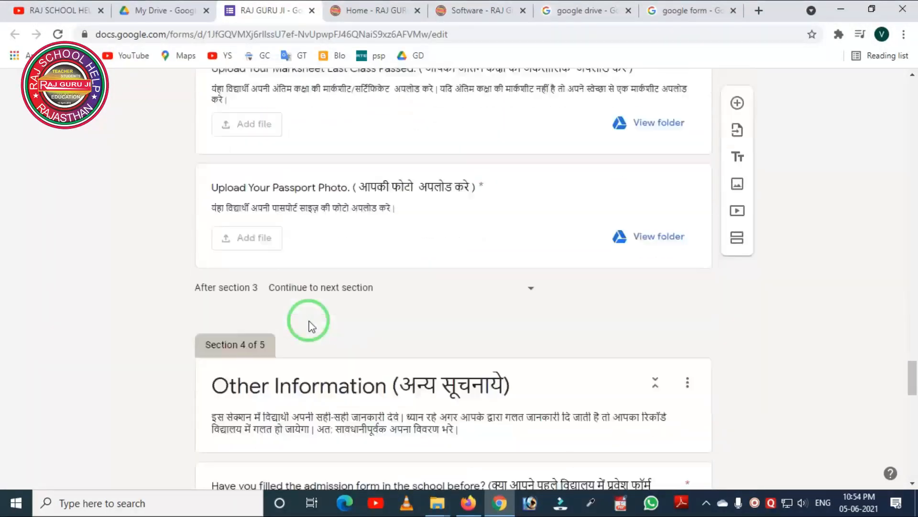
scroll(310, 327, "down", 6)
scroll(310, 327, "up", 20)
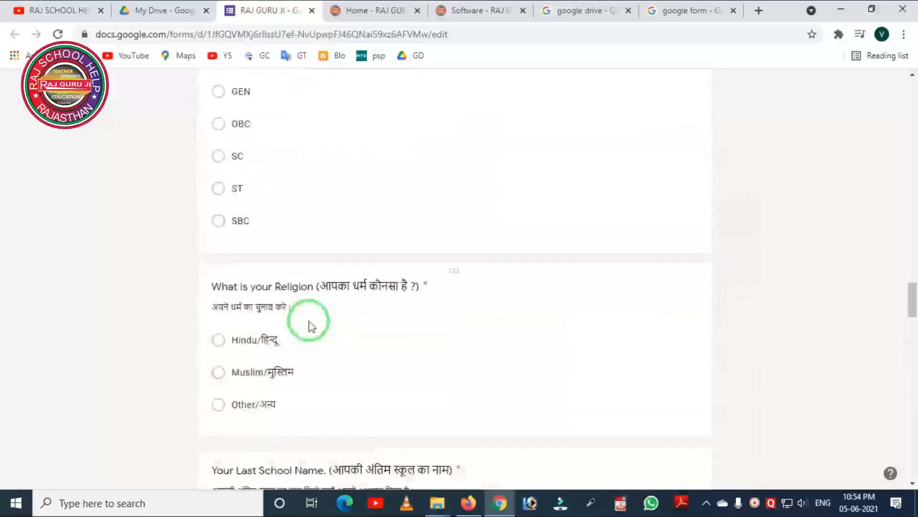
scroll(310, 322, "up", 20)
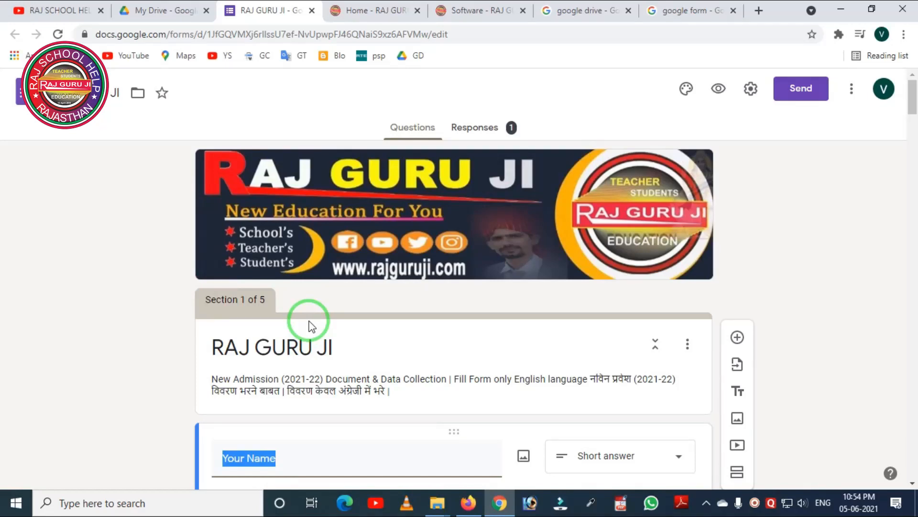
Create a new folder named RAJGURUJI DEMO in My Drive on Google Drive
left_click(674, 14)
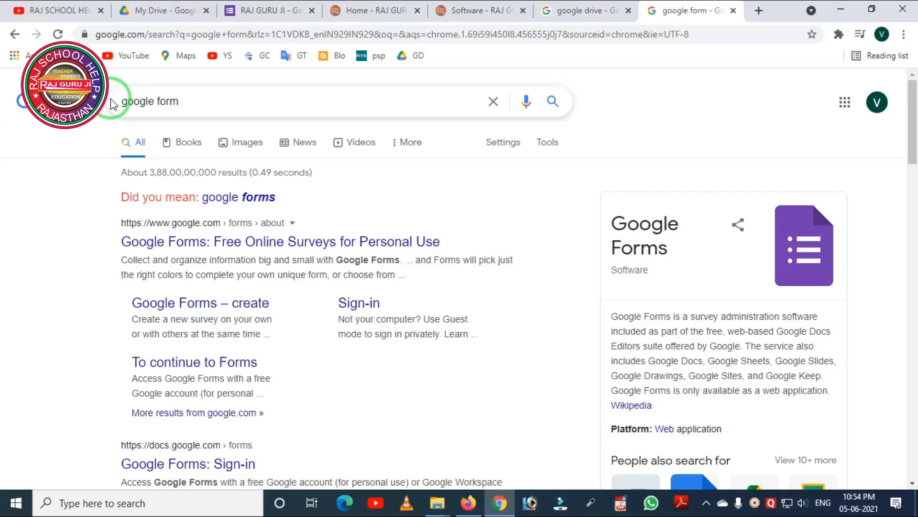
left_click(149, 13)
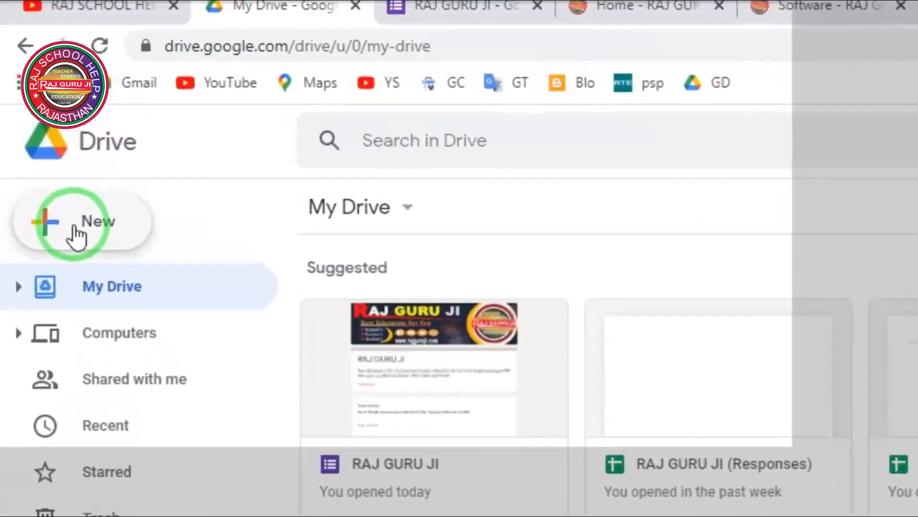
left_click(76, 234)
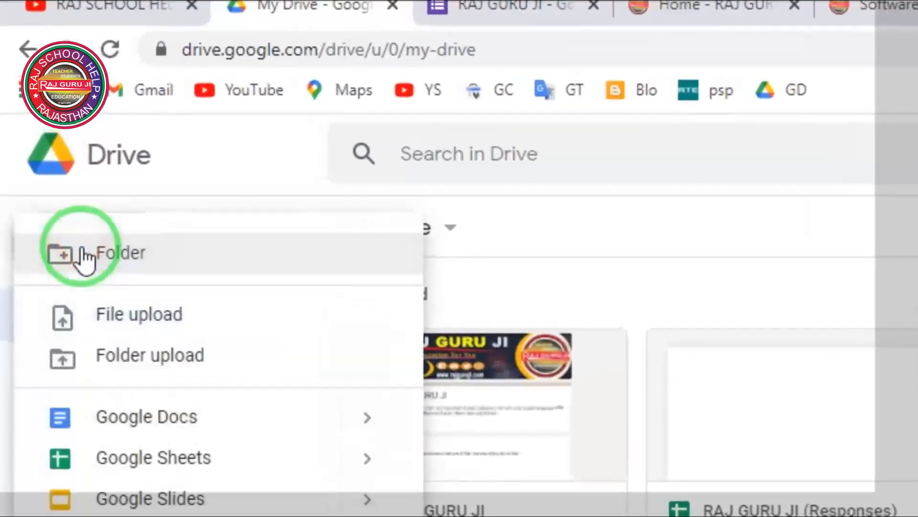
left_click(120, 254)
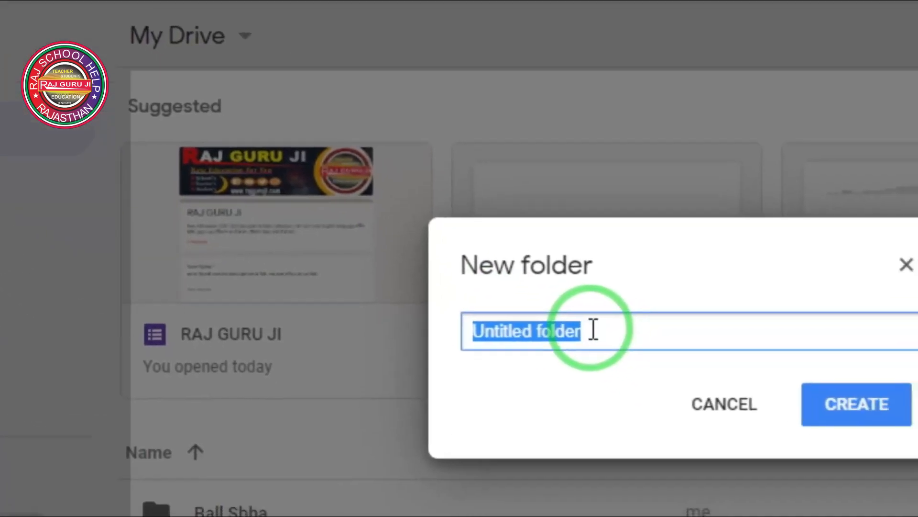
type("RAJ")
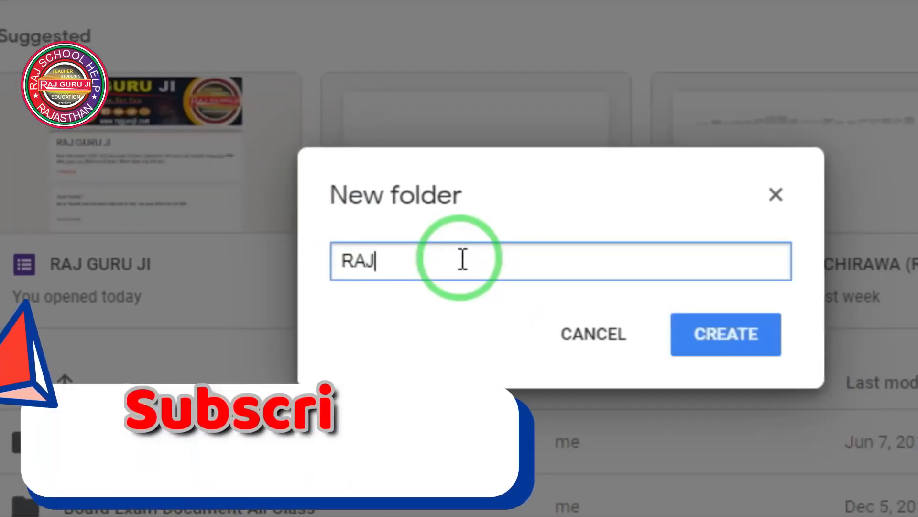
type("GURUJI DE")
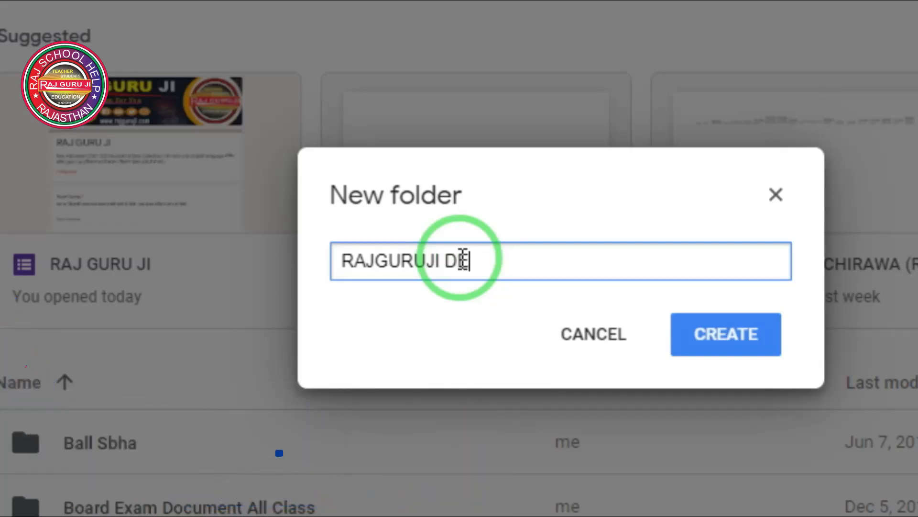
type("MO")
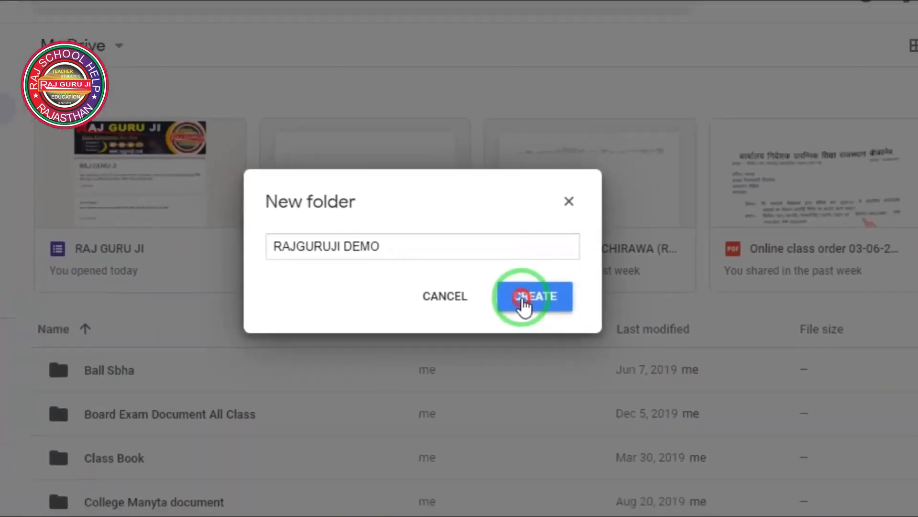
left_click(511, 286)
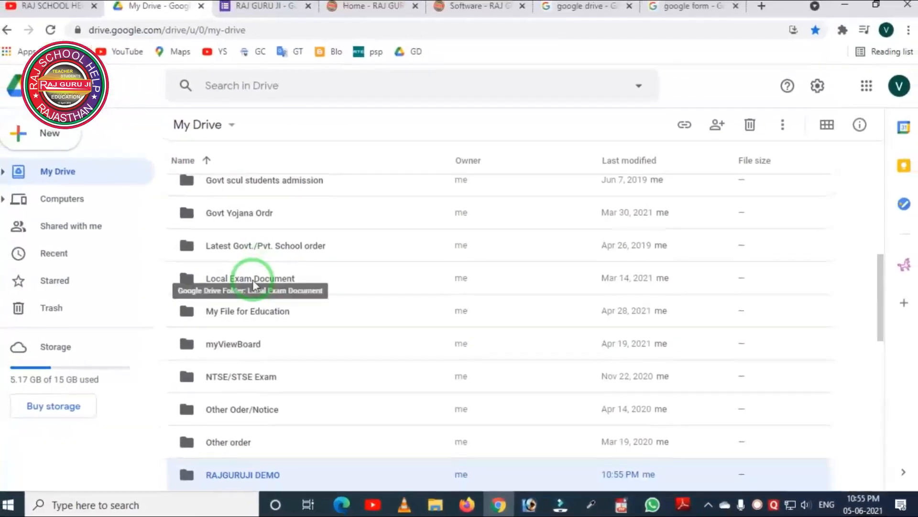
Open the RAJGURUJI DEMO folder and create a blank Google Form inside it
scroll(276, 388, "down", 3)
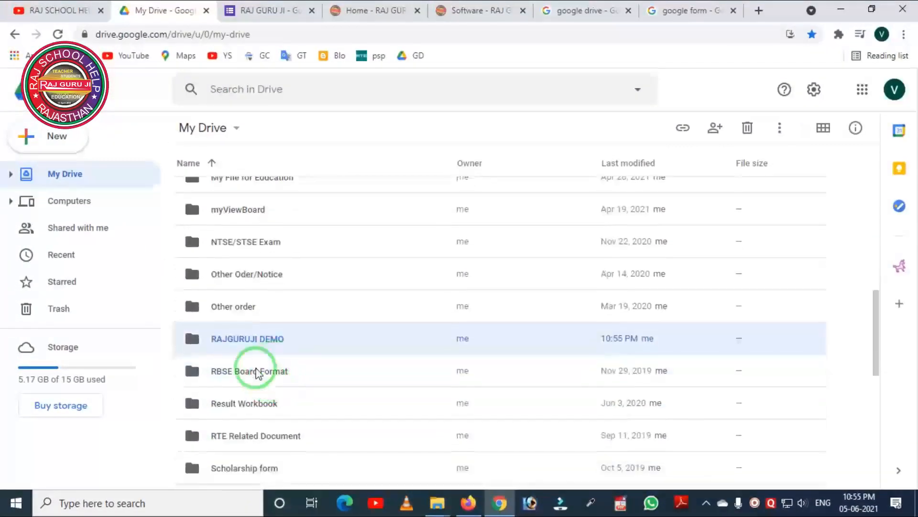
left_click(248, 338)
left_click(247, 338)
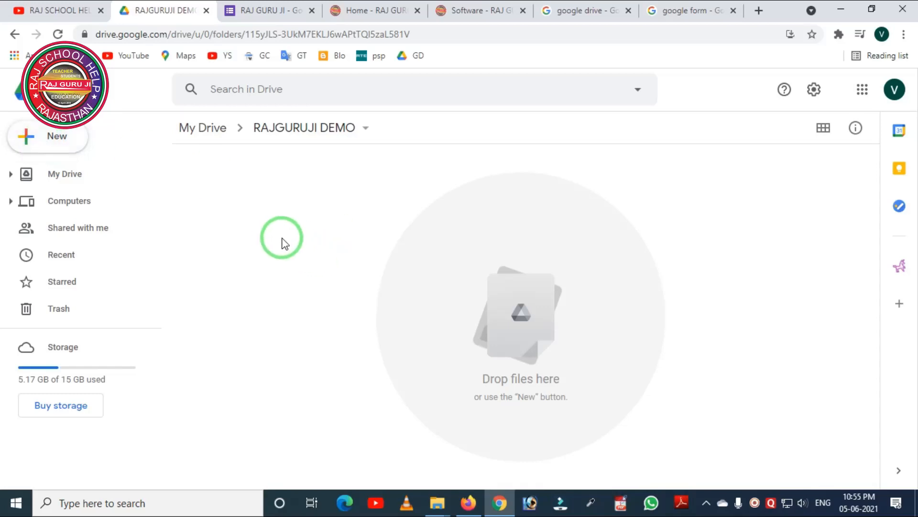
right_click(273, 236)
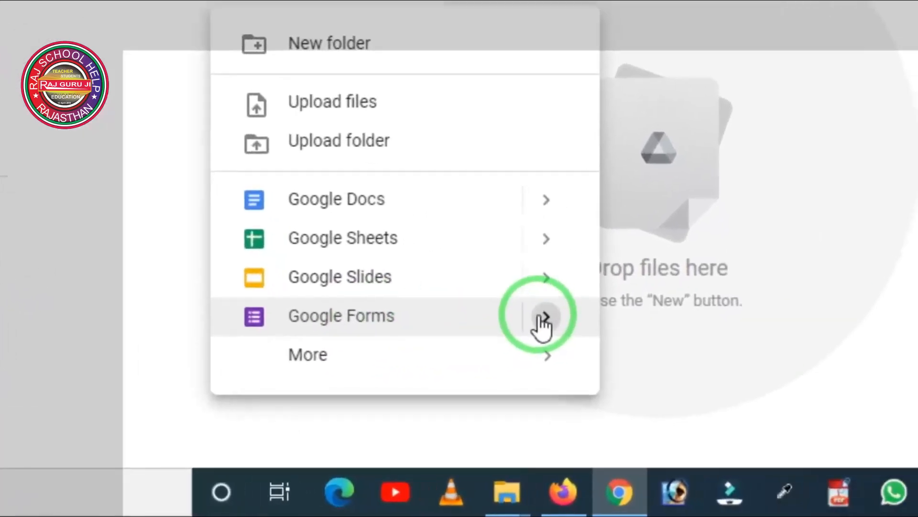
left_click(542, 318)
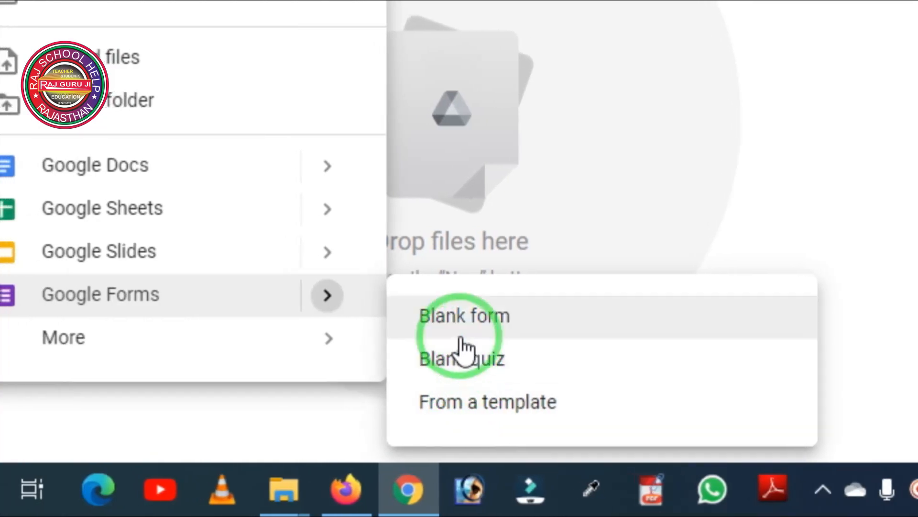
left_click(460, 320)
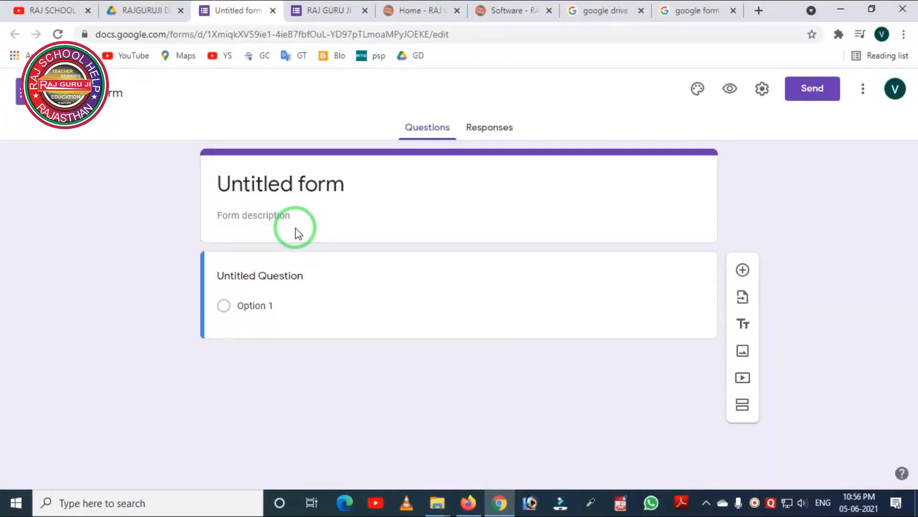
left_click(317, 12)
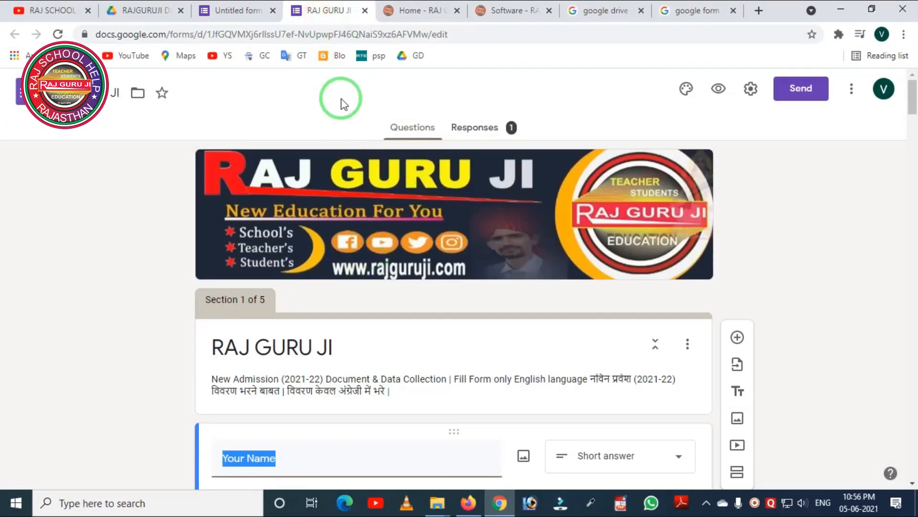
scroll(428, 264, "down", 1)
scroll(434, 226, "up", 1)
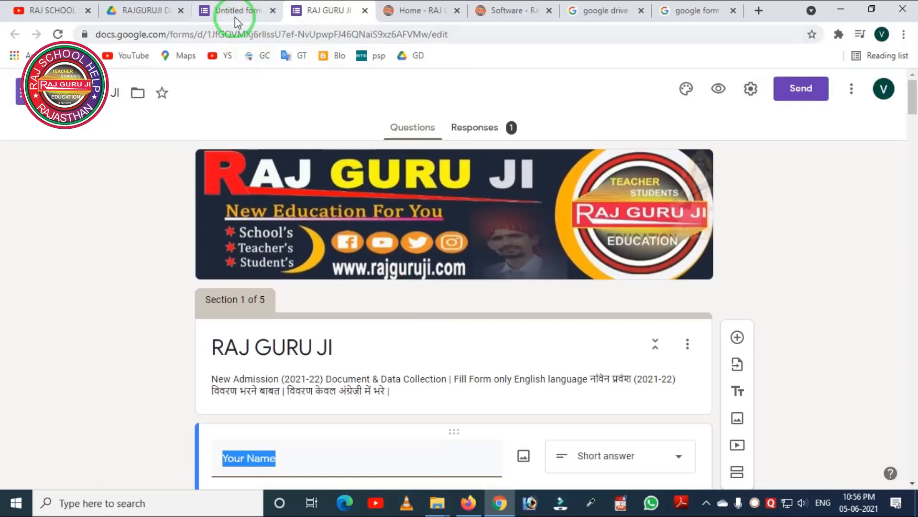
Try orange, deep orange and red as the untitled form's theme color, and set it to Light Blue
left_click(235, 15)
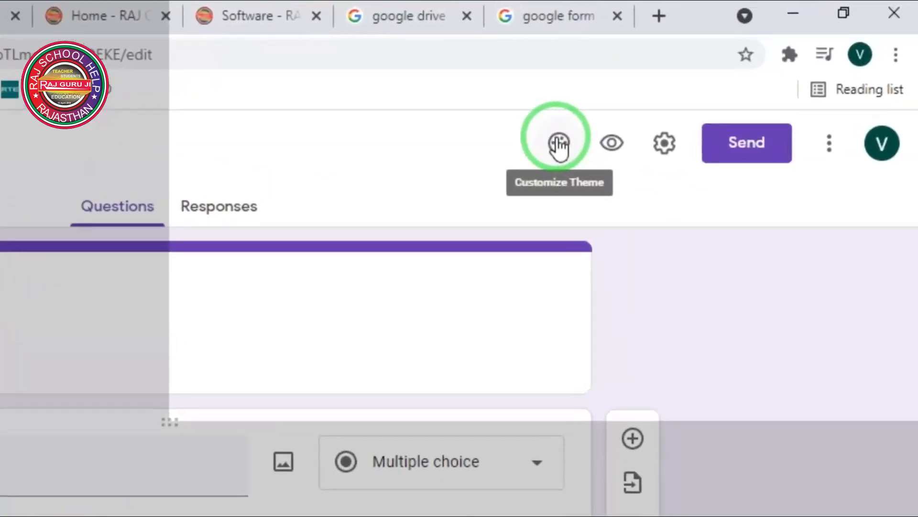
left_click(530, 155)
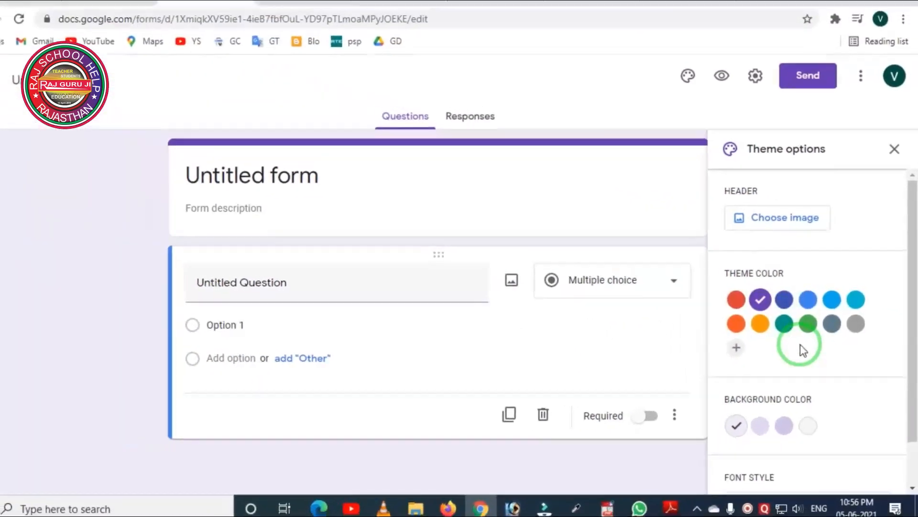
left_click(760, 324)
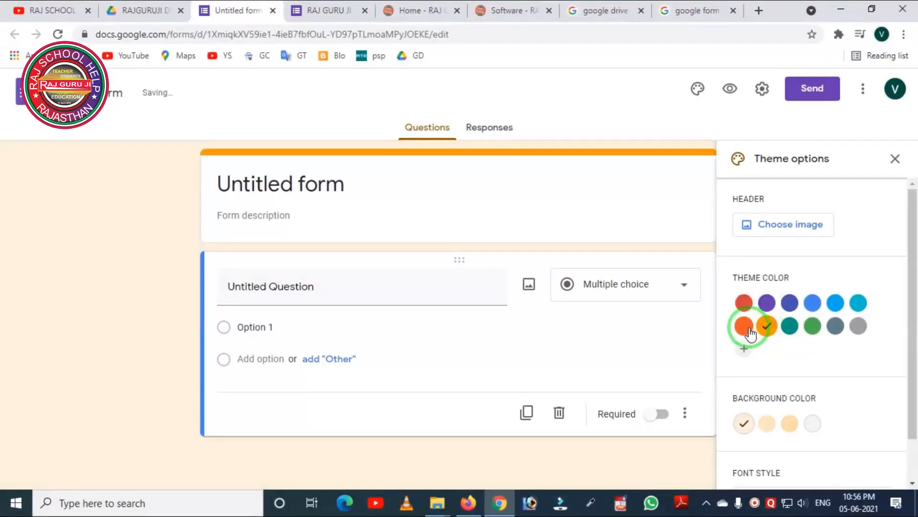
left_click(747, 327)
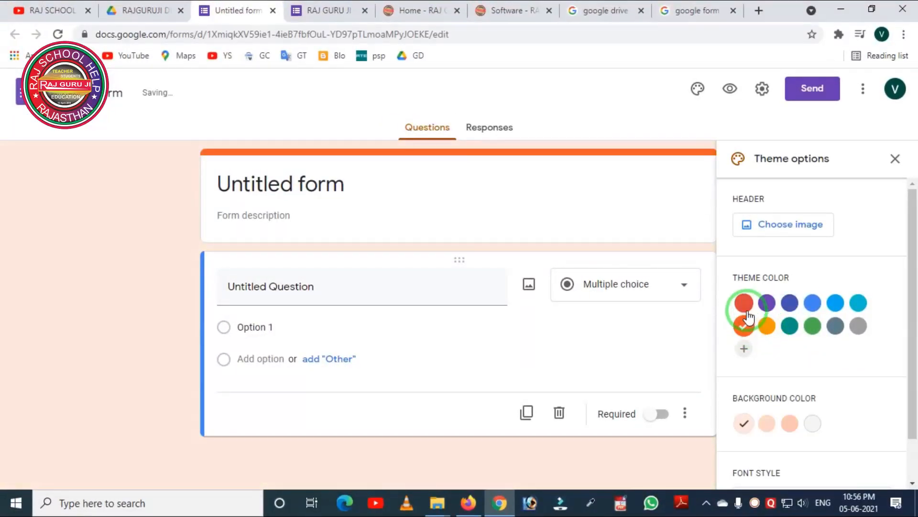
left_click(745, 306)
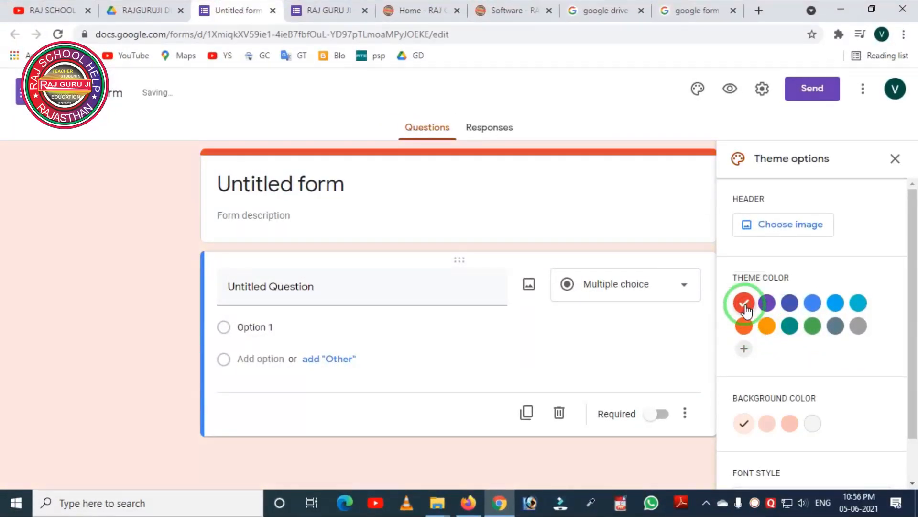
left_click(834, 310)
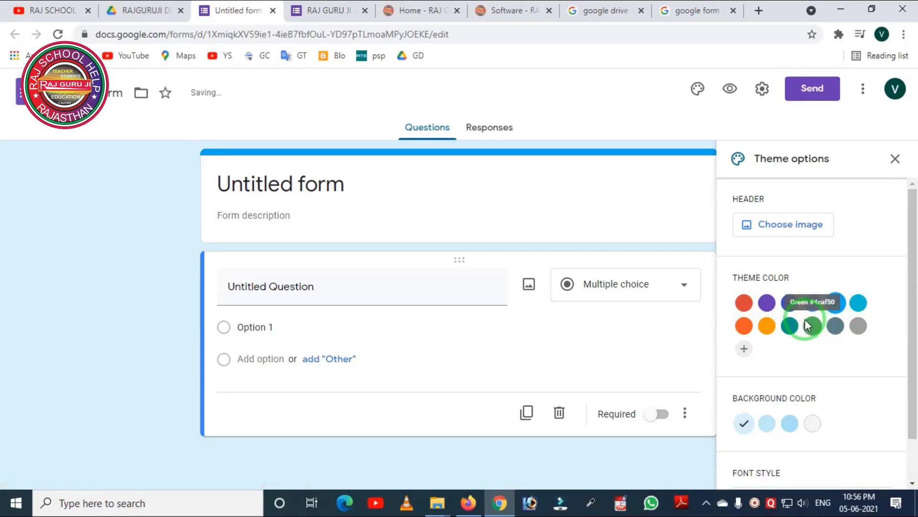
Check the RAJ GURU JI form's header banner, and browse the Work and School header images offered for the untitled form
left_click(336, 10)
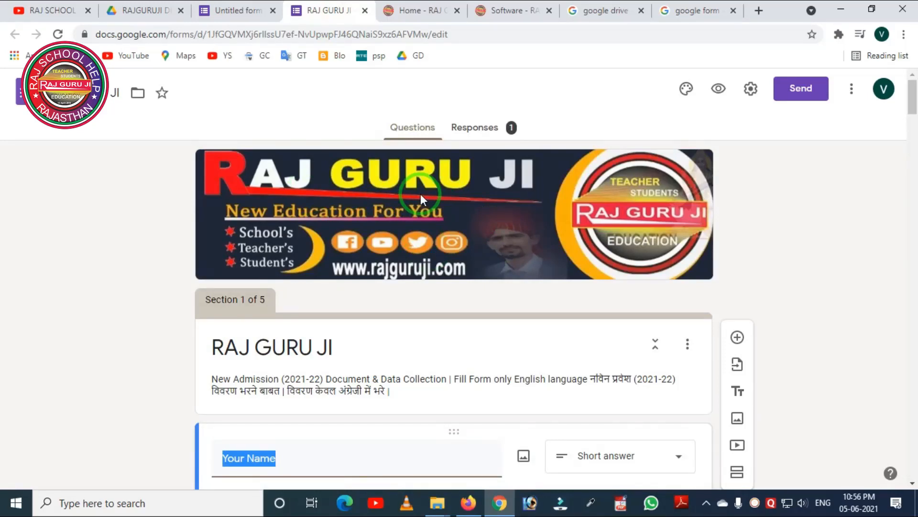
left_click(222, 10)
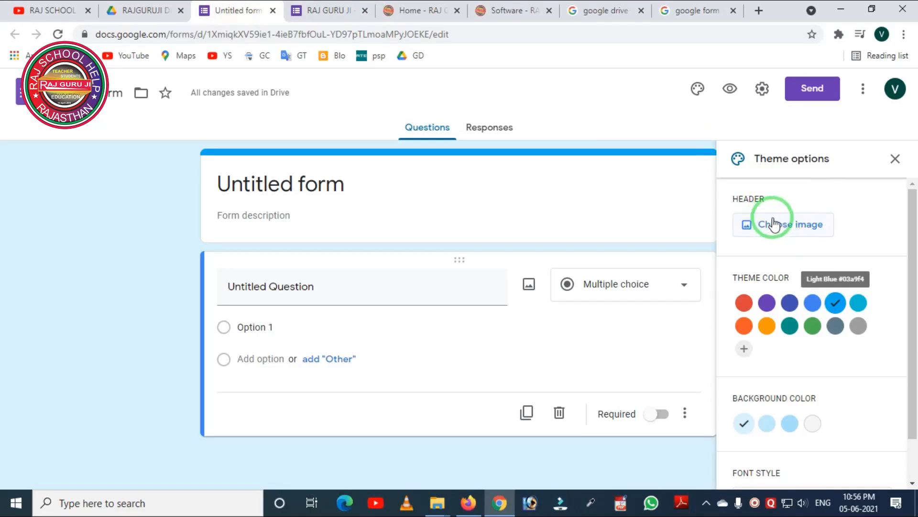
left_click(812, 231)
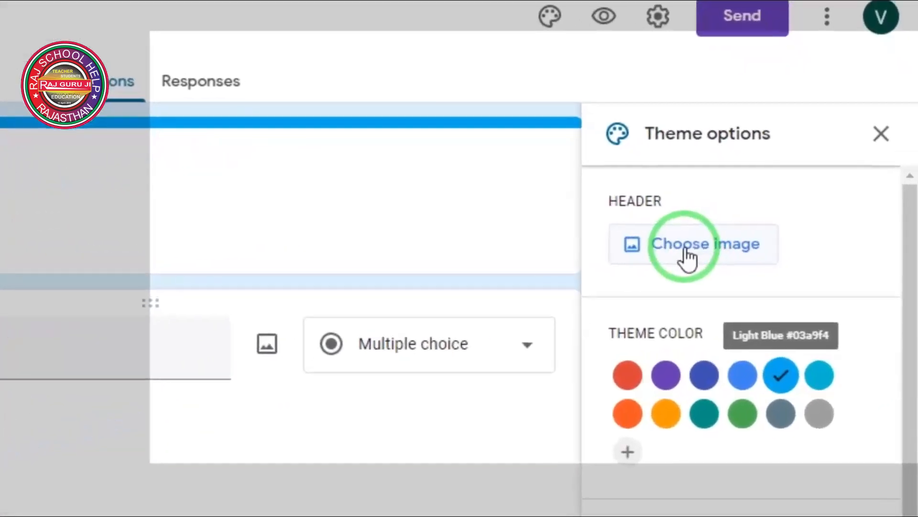
left_click(739, 243)
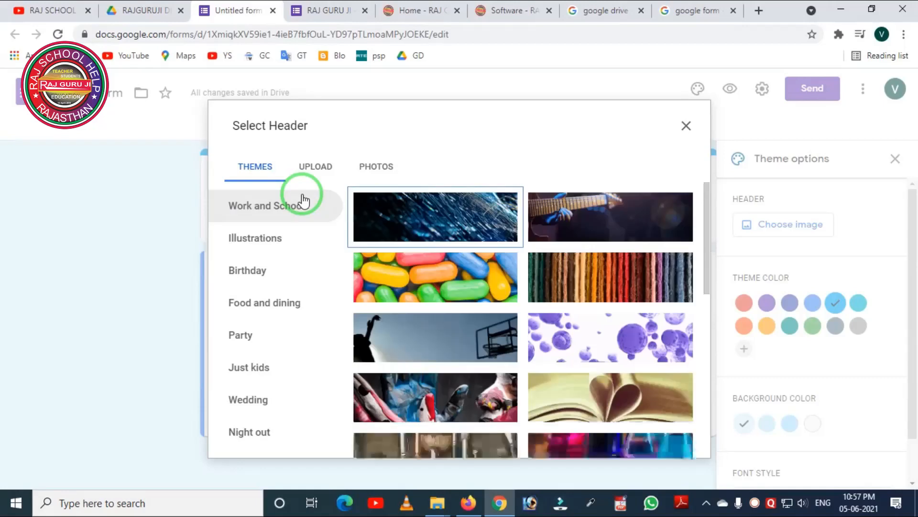
scroll(467, 268, "down", 10)
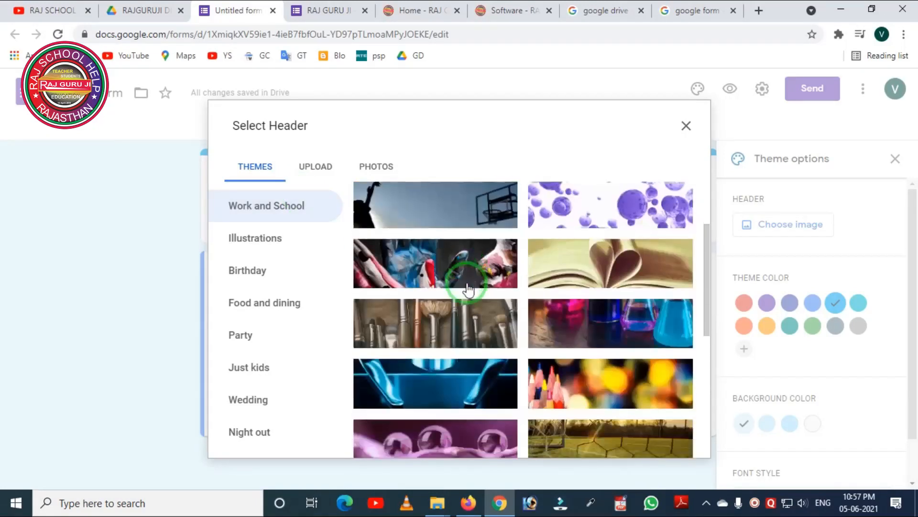
scroll(439, 299, "up", 10)
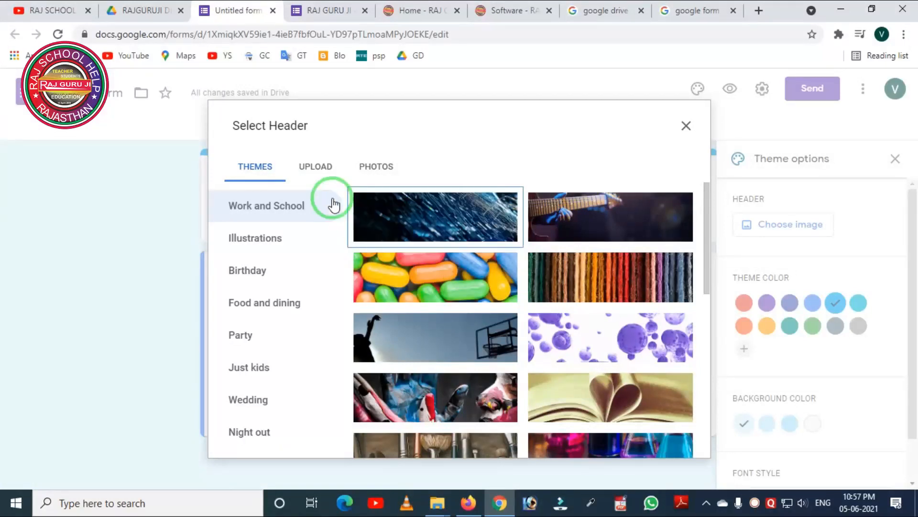
Upload the RAJ GURU JI banner image from File Explorer as the untitled form's header, moving the crop frame slightly up
left_click(316, 170)
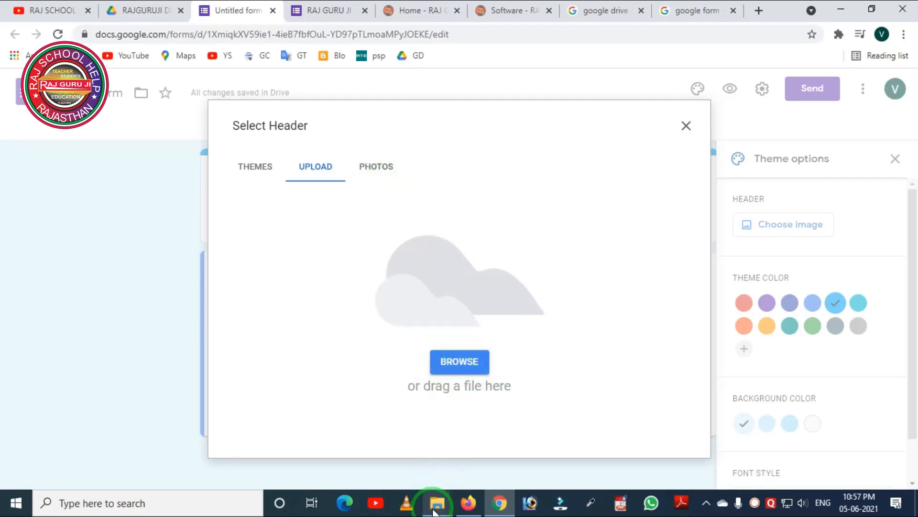
mouse_move(436, 502)
left_click(512, 469)
left_click(717, 222)
left_click_drag(718, 222, 435, 295)
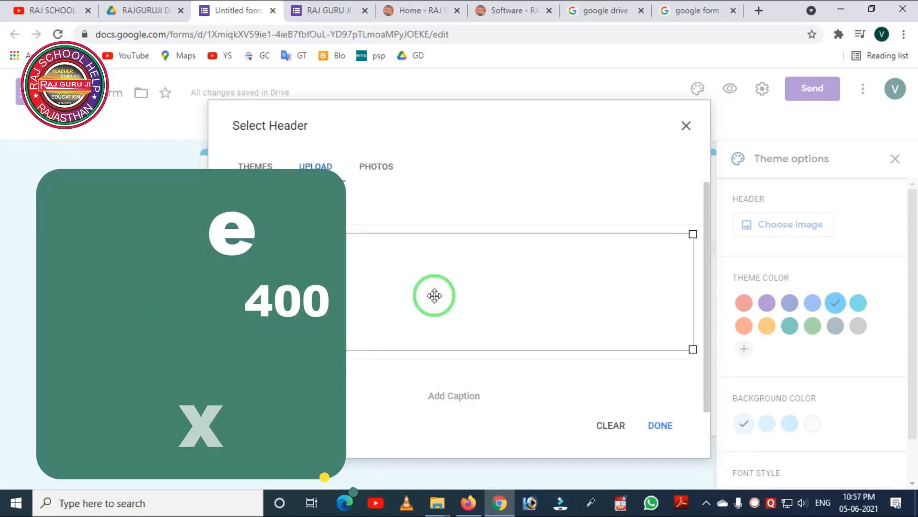
mouse_move(433, 296)
left_mouse_down()
mouse_move(417, 286)
mouse_move(414, 325)
mouse_move(422, 287)
mouse_move(428, 309)
mouse_move(426, 281)
mouse_move(432, 292)
mouse_move(436, 282)
left_mouse_up()
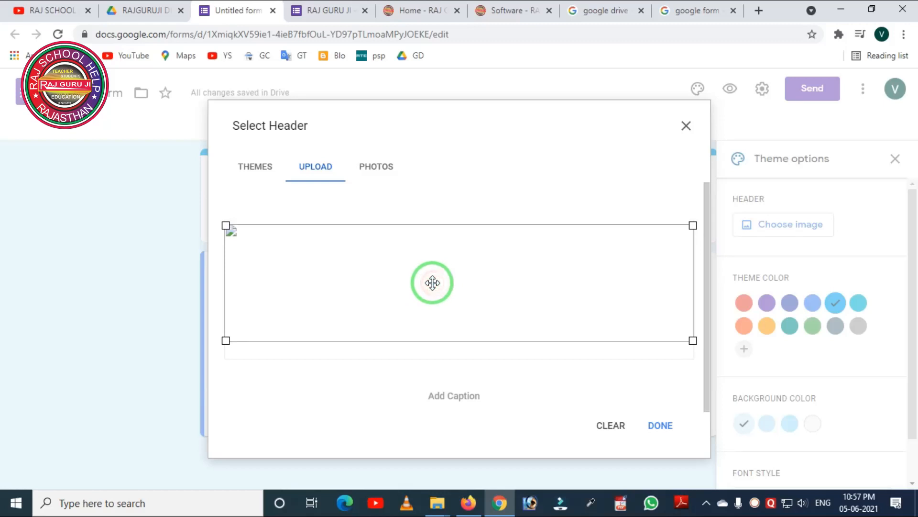
left_click(658, 425)
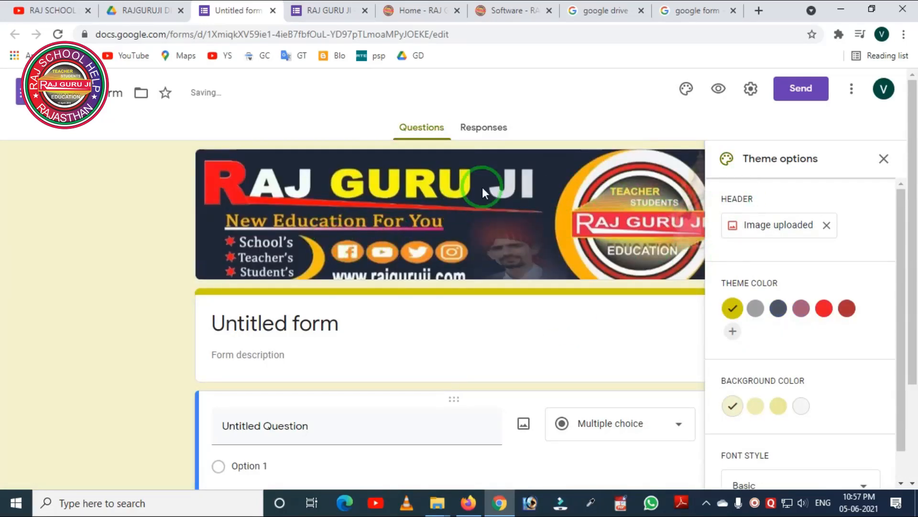
left_click(883, 161)
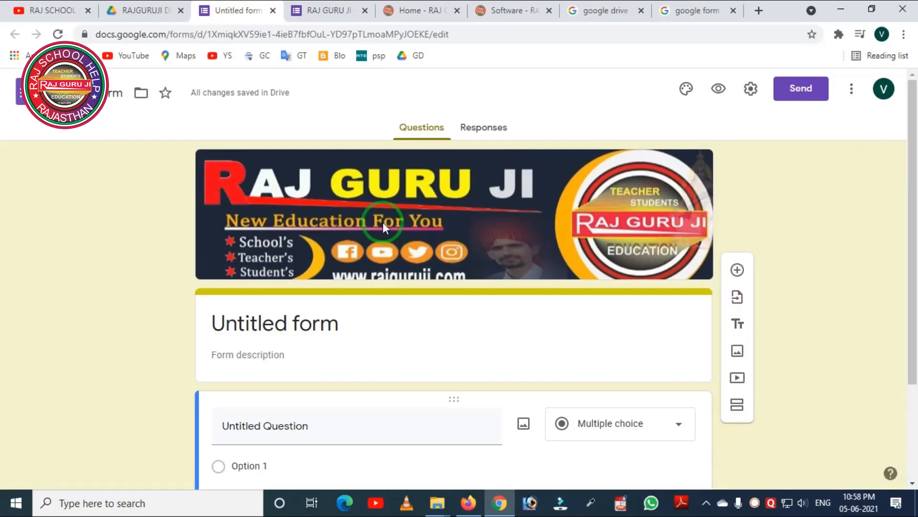
Review the header setting in the untitled form's theme options, and examine the title and description of the RAJ GURU JI form
left_click(686, 91)
left_click(765, 229)
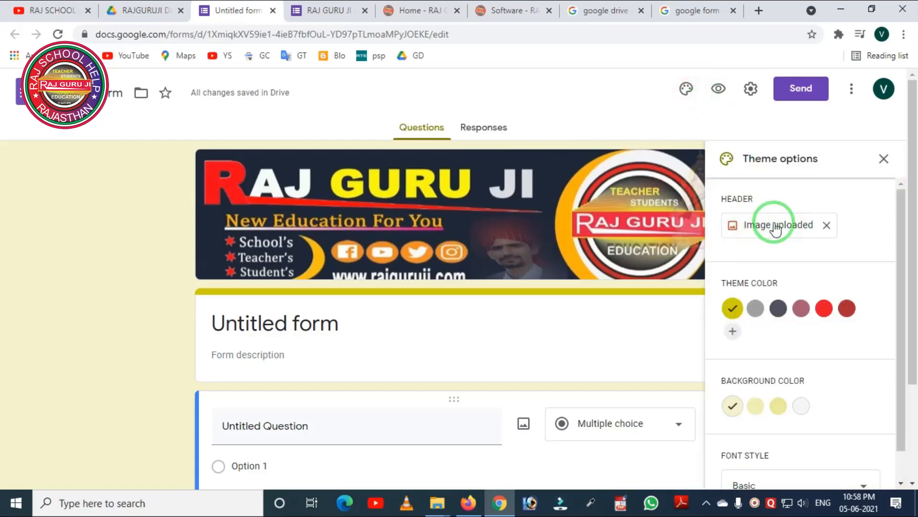
left_click(659, 111)
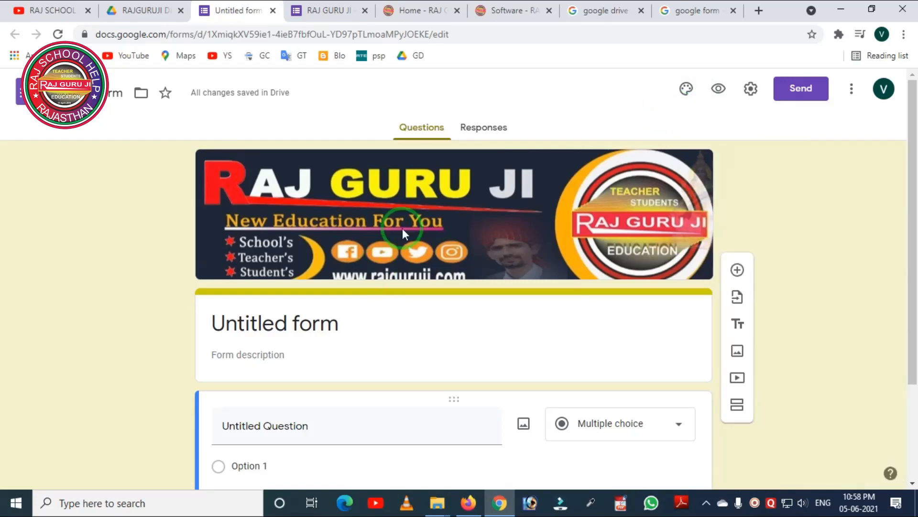
left_click(326, 11)
scroll(352, 250, "down", 2)
scroll(348, 248, "down", 2)
scroll(336, 249, "up", 3)
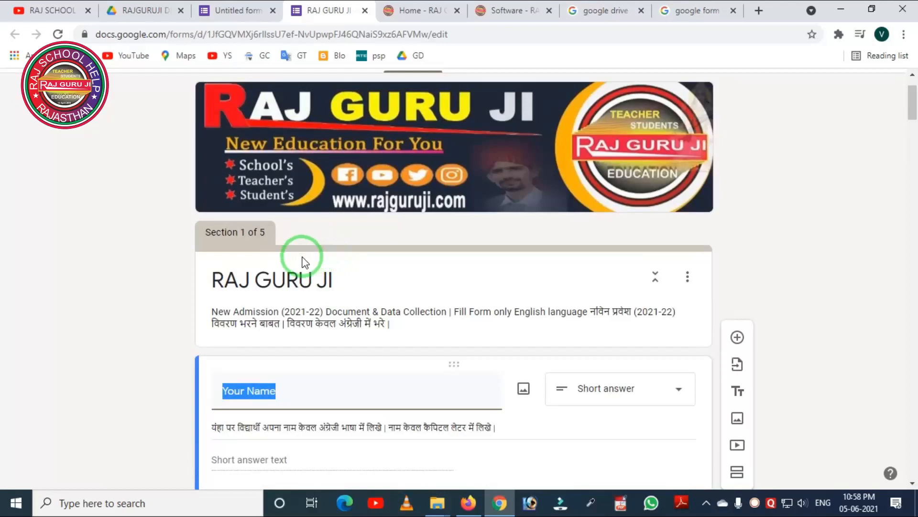
left_click(239, 11)
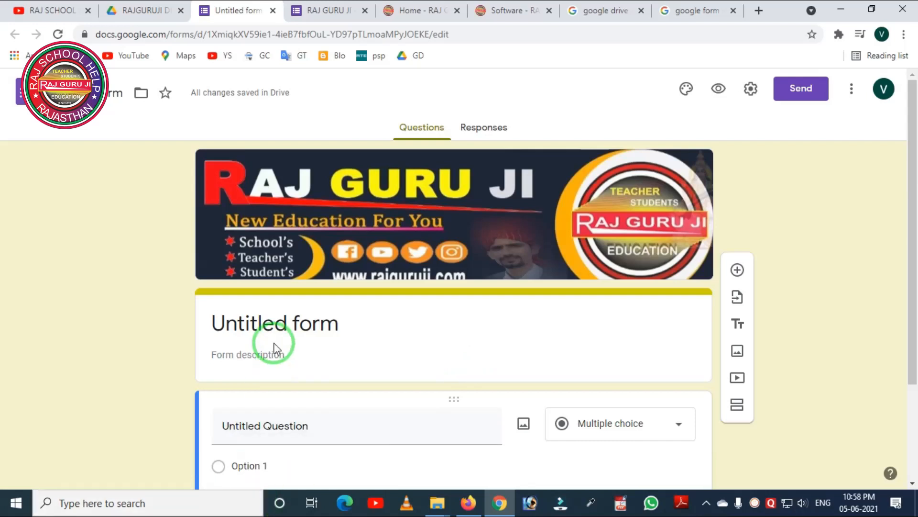
Set the title of the untitled form to RAJGURUJI DEMO
scroll(275, 346, "down", 2)
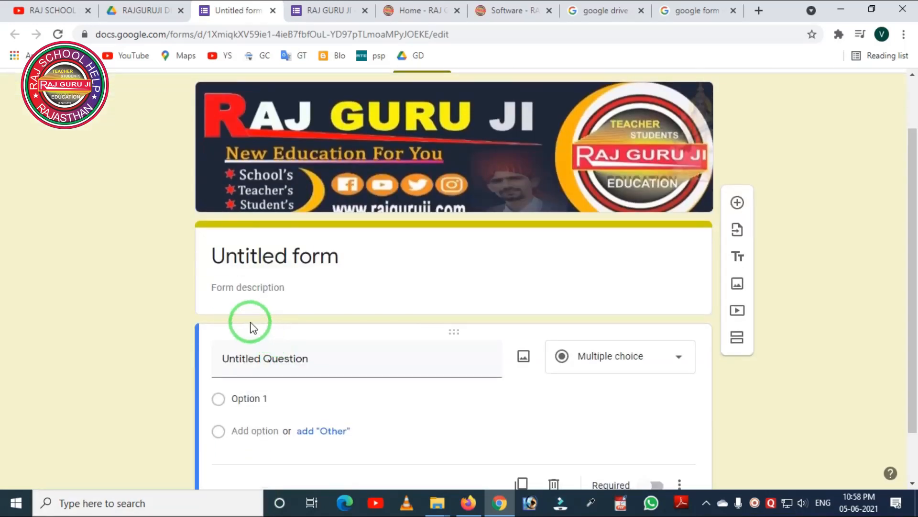
mouse_move(191, 228)
left_mouse_down()
mouse_move(217, 286)
mouse_move(414, 304)
left_mouse_up()
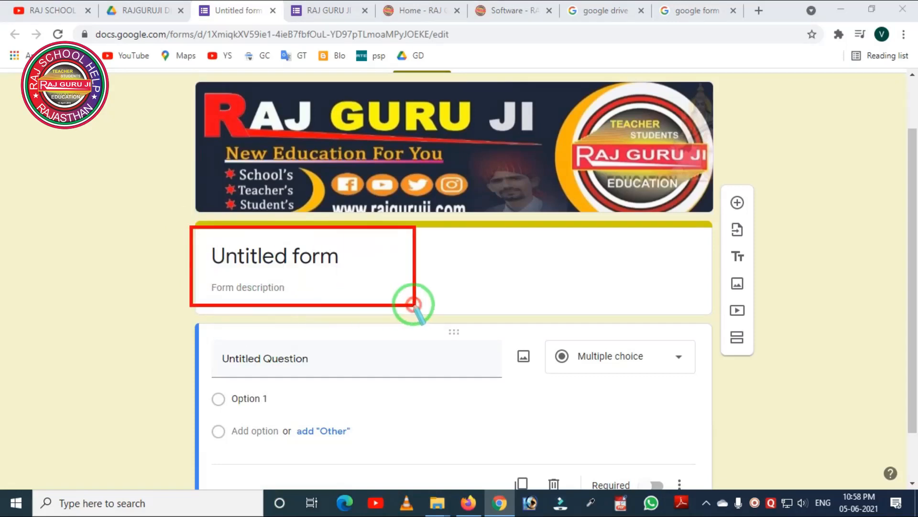
right_click(263, 262)
mouse_move(197, 230)
left_mouse_down()
mouse_move(281, 287)
mouse_move(406, 294)
left_mouse_up()
right_click(334, 275)
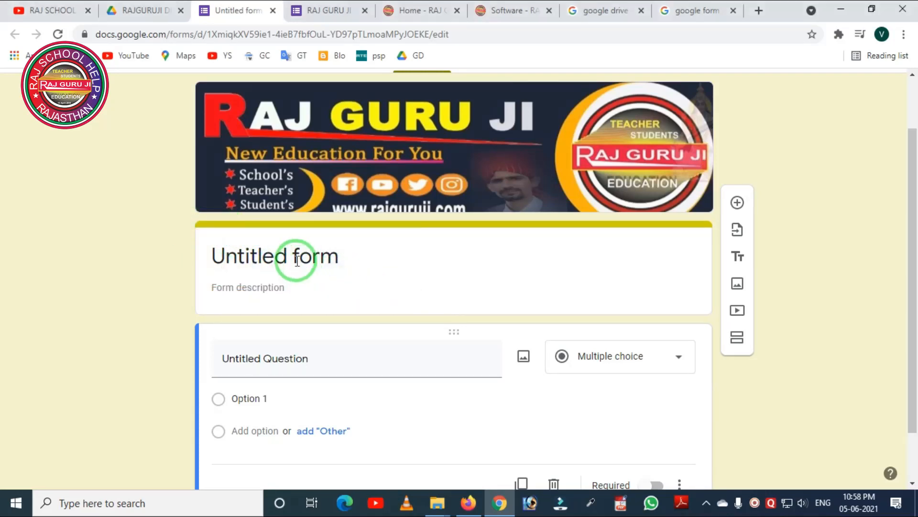
left_click(300, 262)
type("RAJGURUJI DEMO")
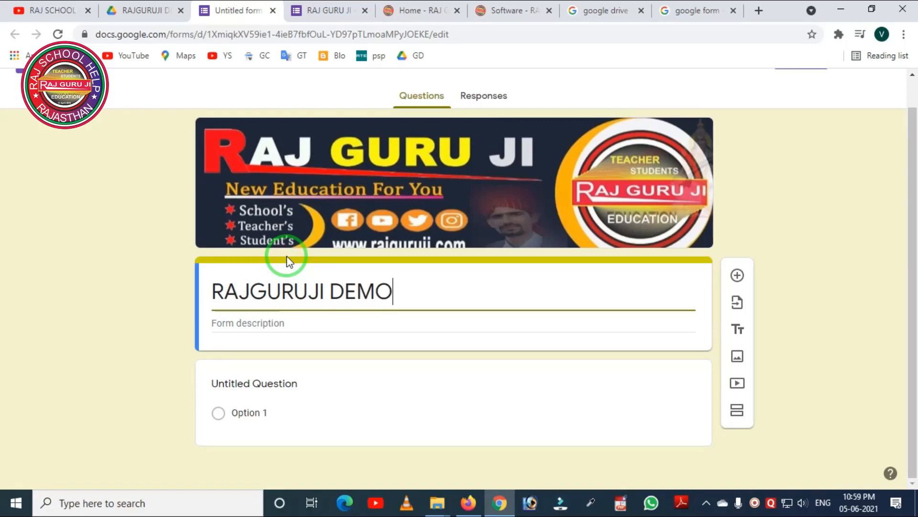
Copy the New Admission (2021-22) description from the RAJ GURU JI form into the new form's description
left_click(273, 330)
mouse_move(180, 298)
left_mouse_down()
mouse_move(353, 356)
mouse_move(635, 360)
left_mouse_up()
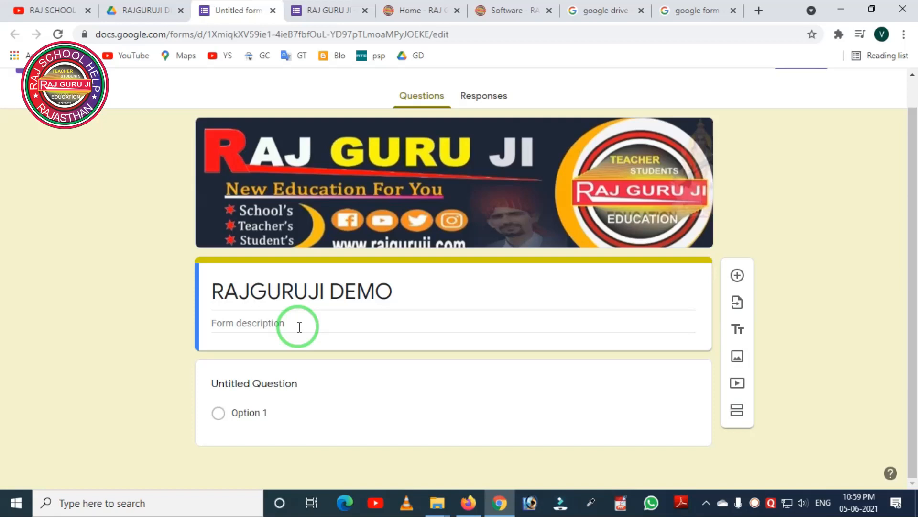
left_click(317, 11)
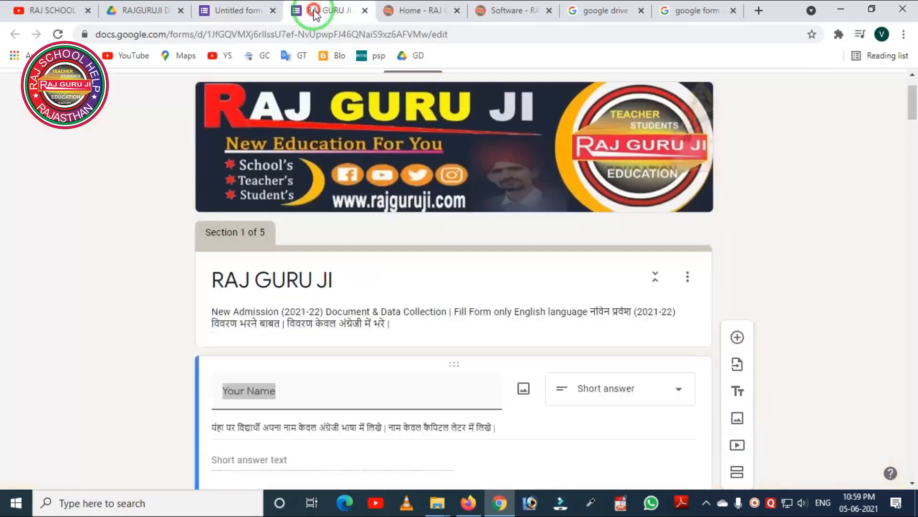
mouse_move(173, 279)
left_mouse_down()
mouse_move(198, 310)
mouse_move(679, 389)
left_mouse_up()
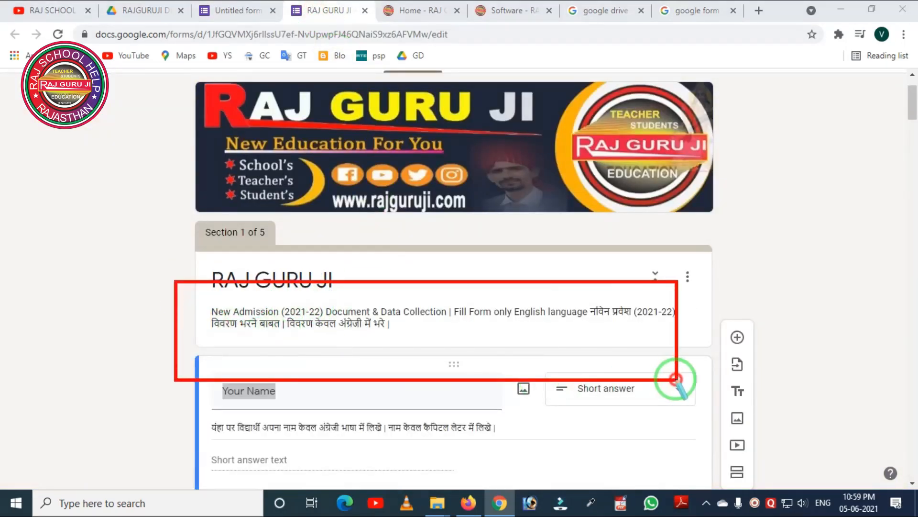
left_click(396, 327)
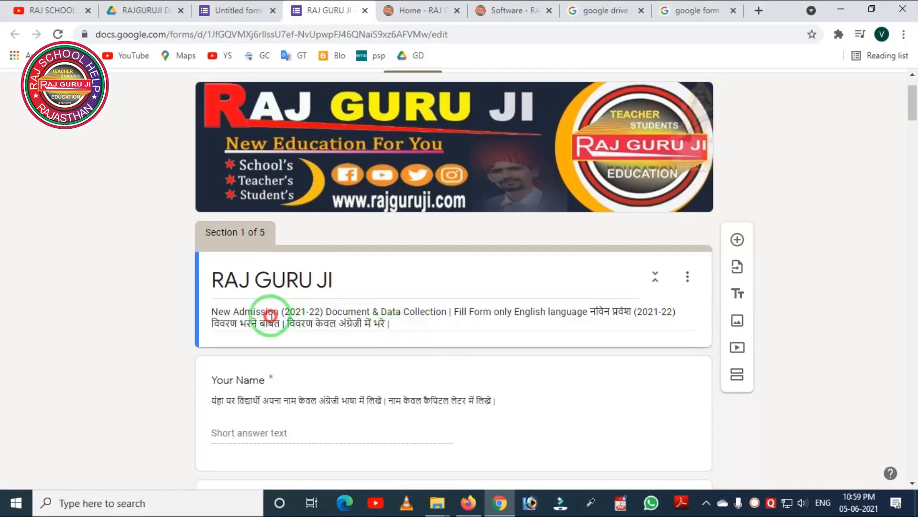
key("ctrl+a")
key("ctrl+c")
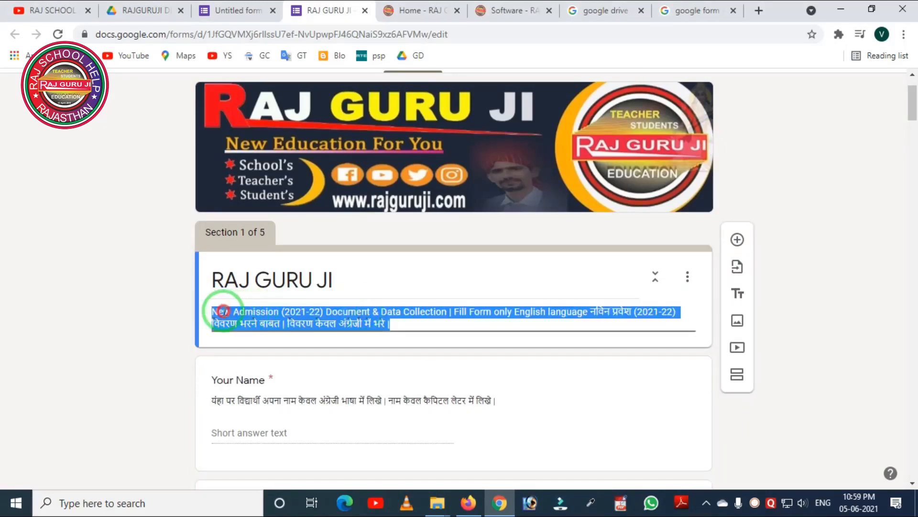
left_click(235, 11)
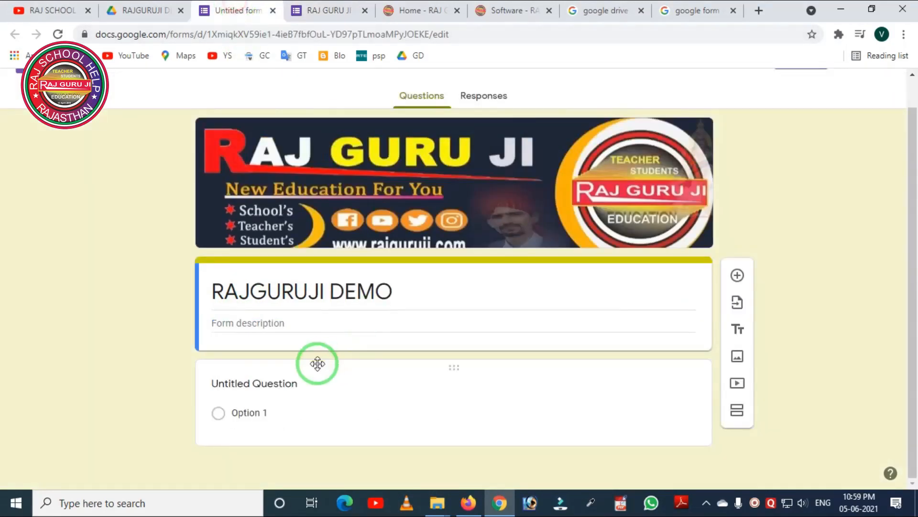
left_click(259, 321)
key("ctrl+v")
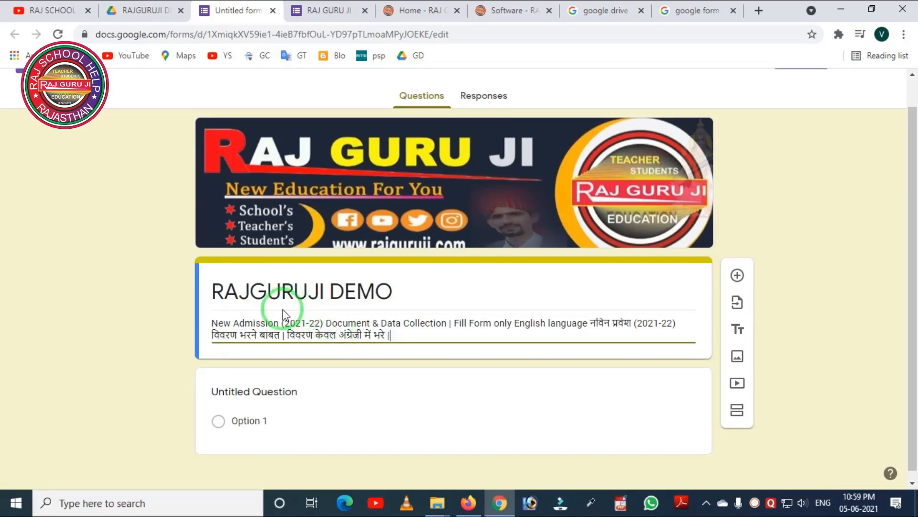
Review the new form's title and file name, and check how the form is listed in the RAJGURUJI DEMO folder on Google Drive
left_click_drag(193, 261, 465, 314)
key("Escape")
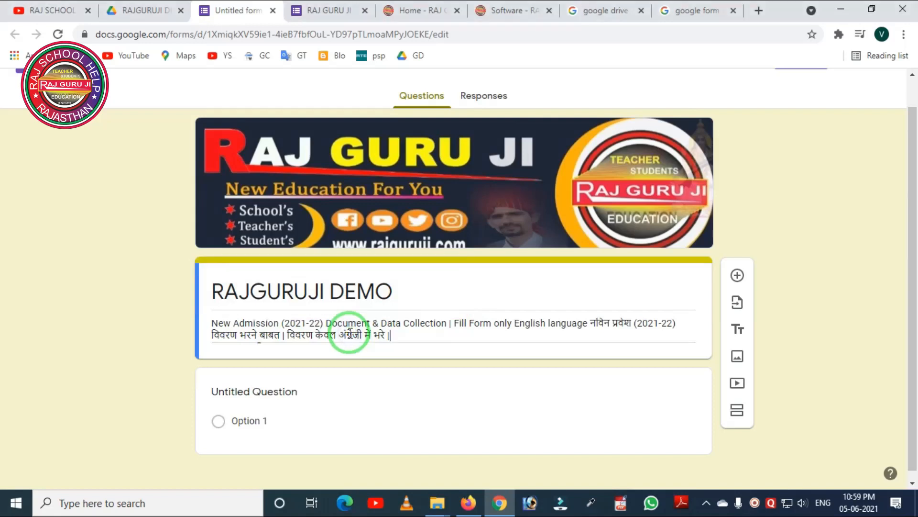
scroll(206, 275, "up", 1)
left_click(30, 103)
left_click_drag(21, 69, 141, 126)
key("Escape")
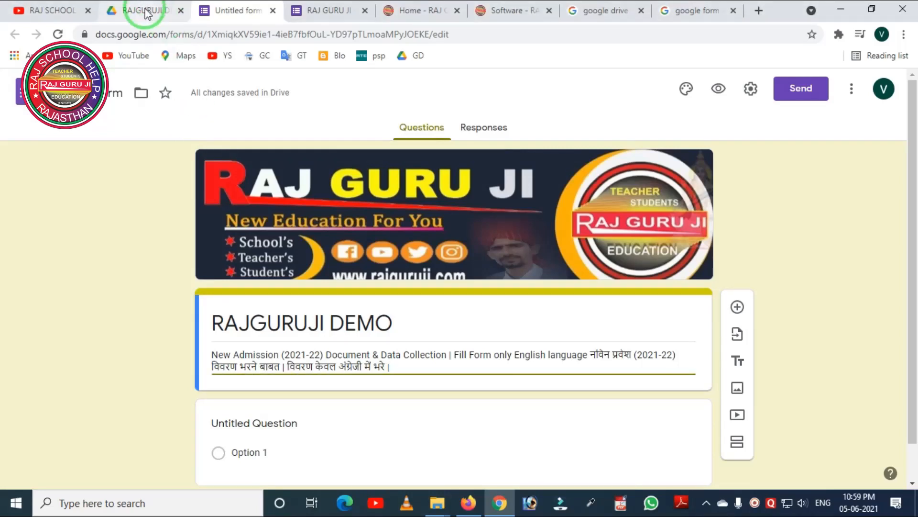
left_click(142, 11)
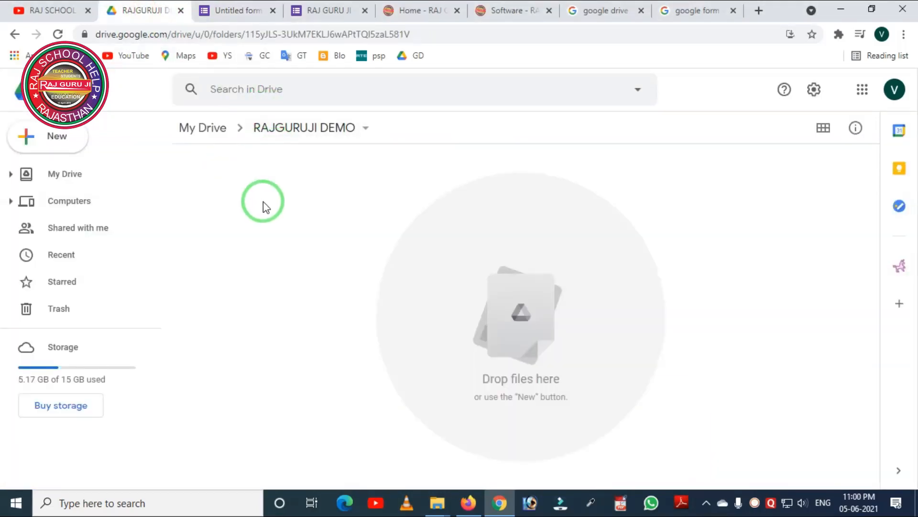
left_click(247, 17)
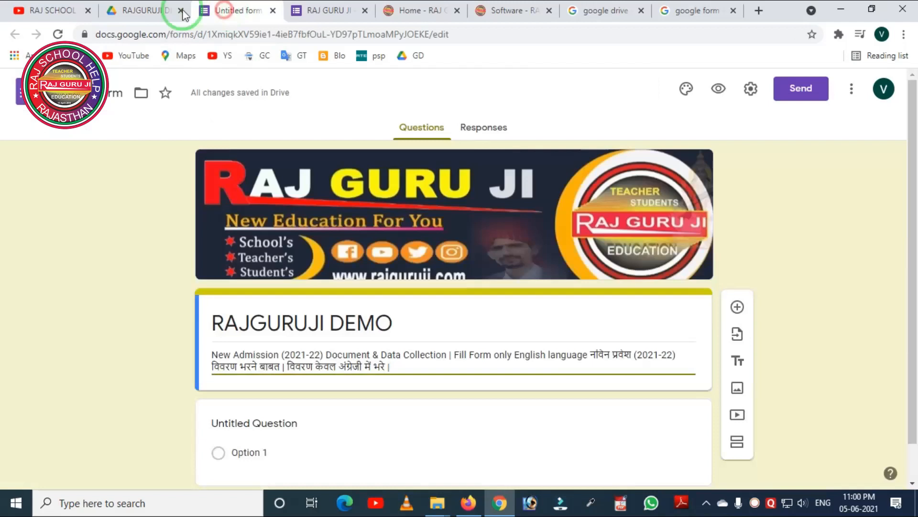
left_click(143, 10)
left_click_drag(167, 168, 272, 227)
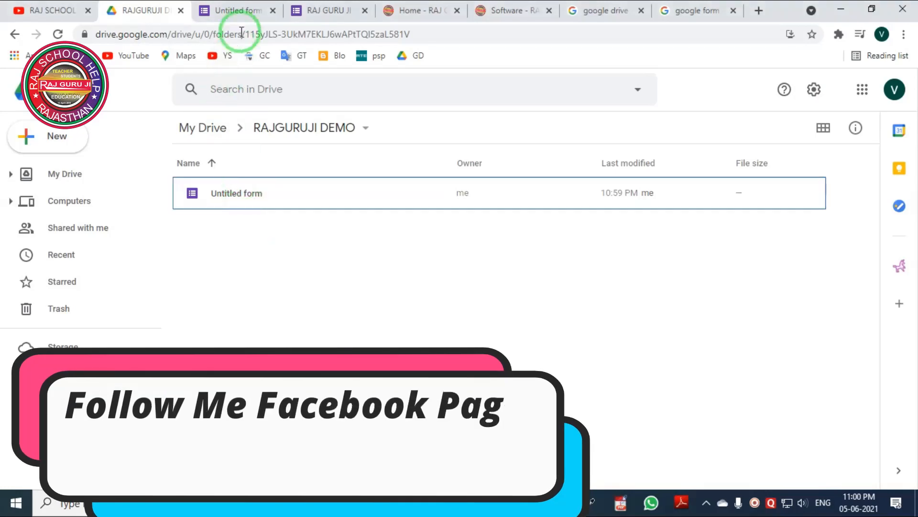
left_click(236, 12)
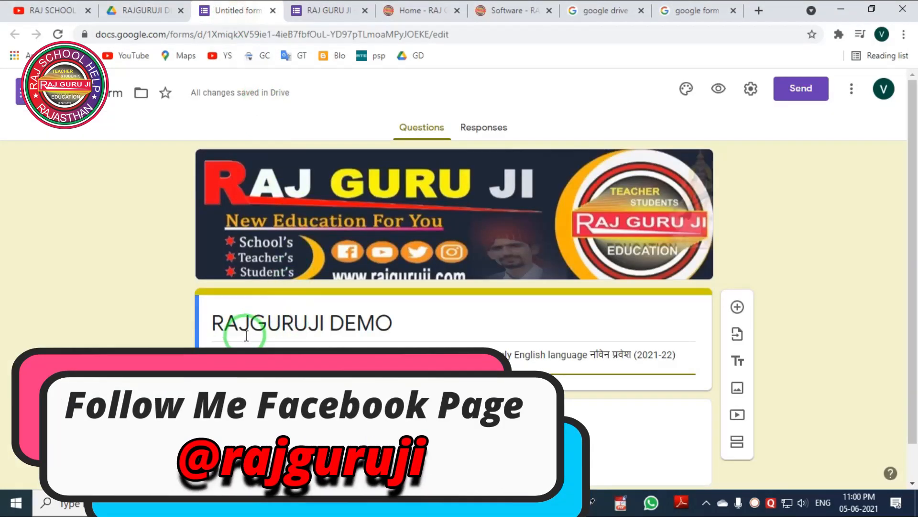
Rename the form's file to RAJGURUJI DEMO, matching the form title
left_click_drag(198, 292, 439, 352)
right_click(385, 339)
key("Escape")
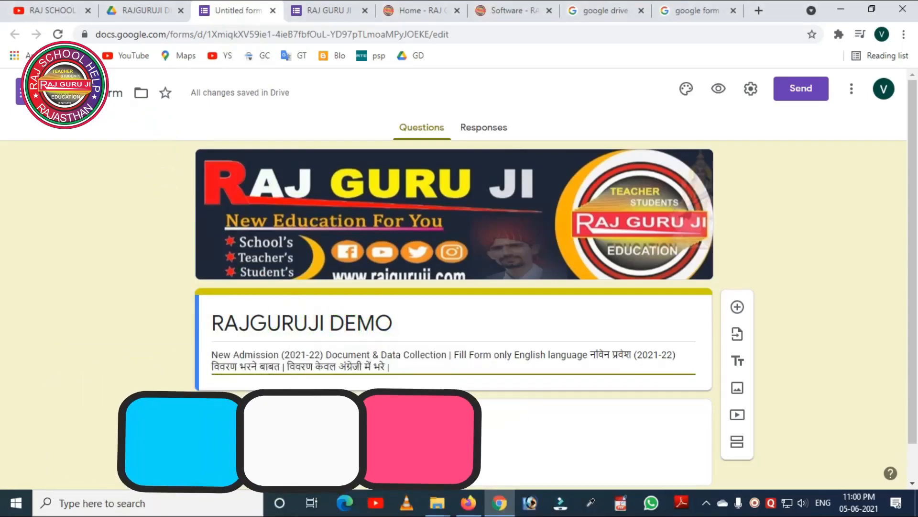
left_click(301, 438)
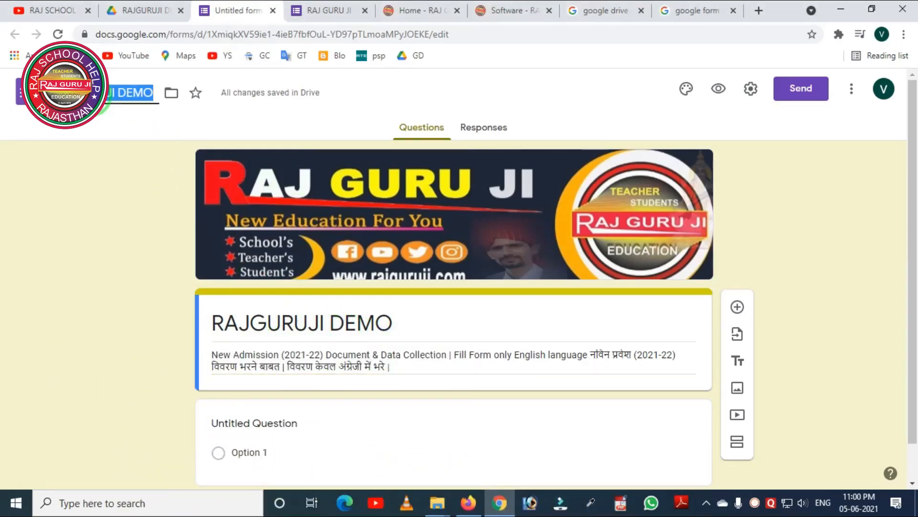
left_click(97, 117)
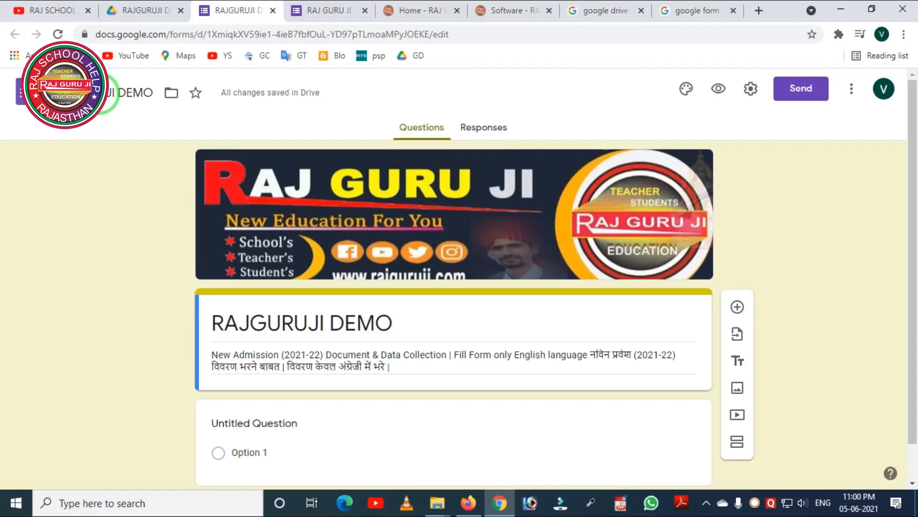
Check how the renamed form is listed in the RAJGURUJI DEMO folder on Google Drive, and return to the form editor
left_click(110, 107)
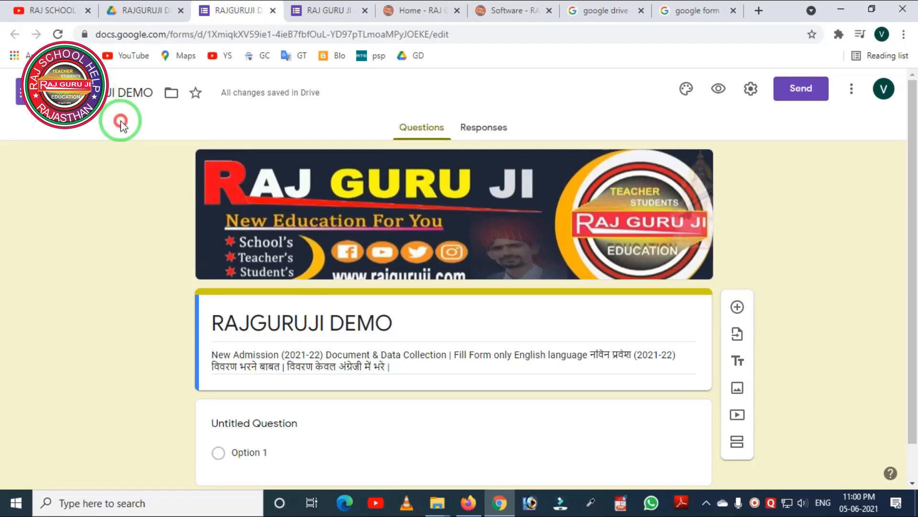
left_click(140, 10)
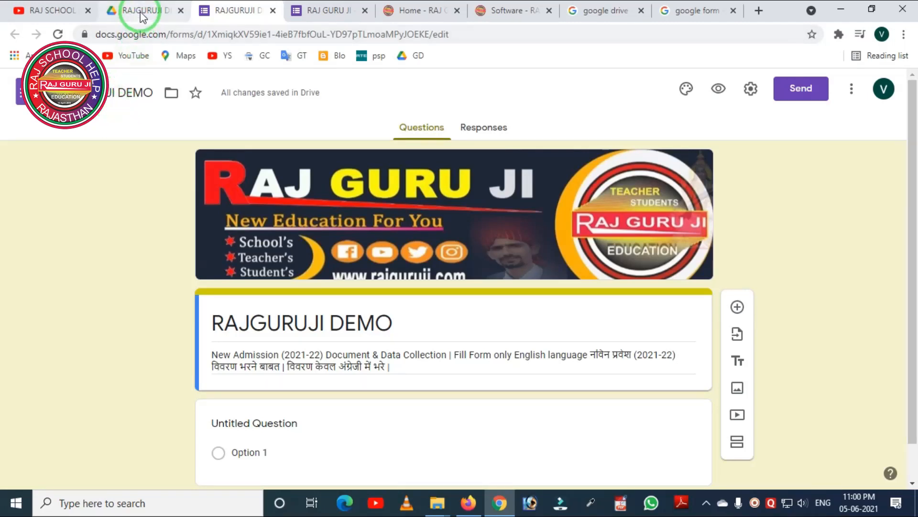
mouse_move(163, 173)
left_mouse_down()
mouse_move(199, 230)
mouse_move(353, 229)
left_mouse_up()
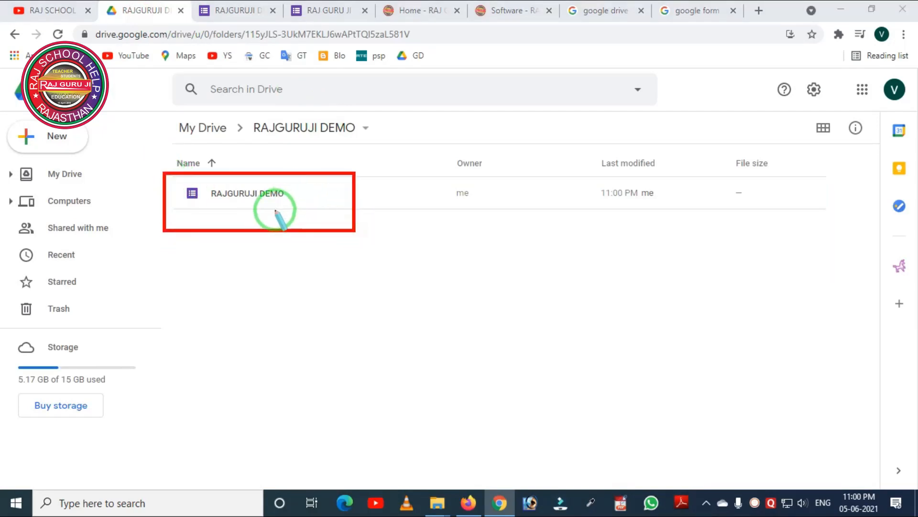
left_click(283, 233)
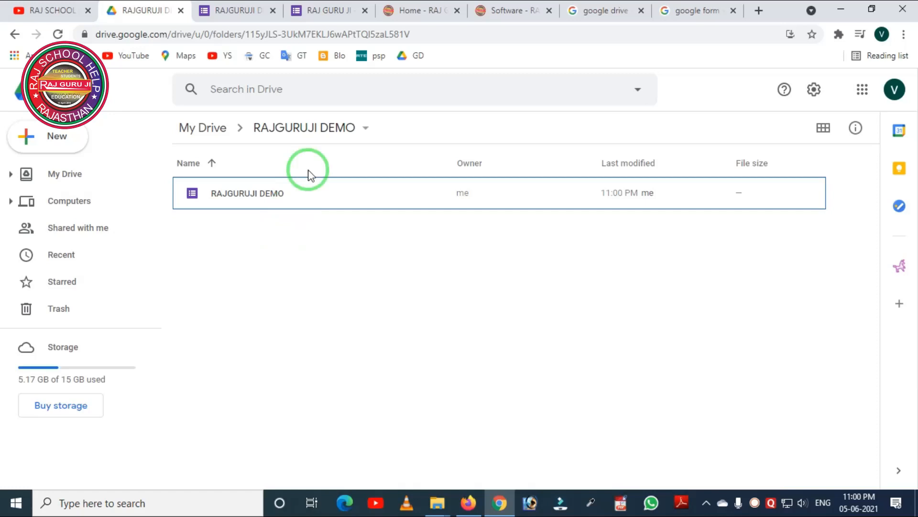
left_click(237, 16)
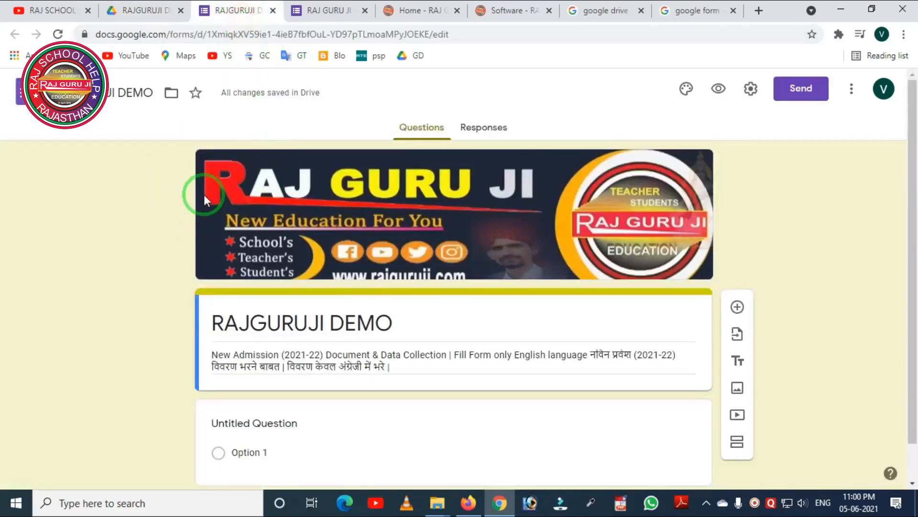
Add a new section to the form after the title and description
scroll(337, 289, "down", 1)
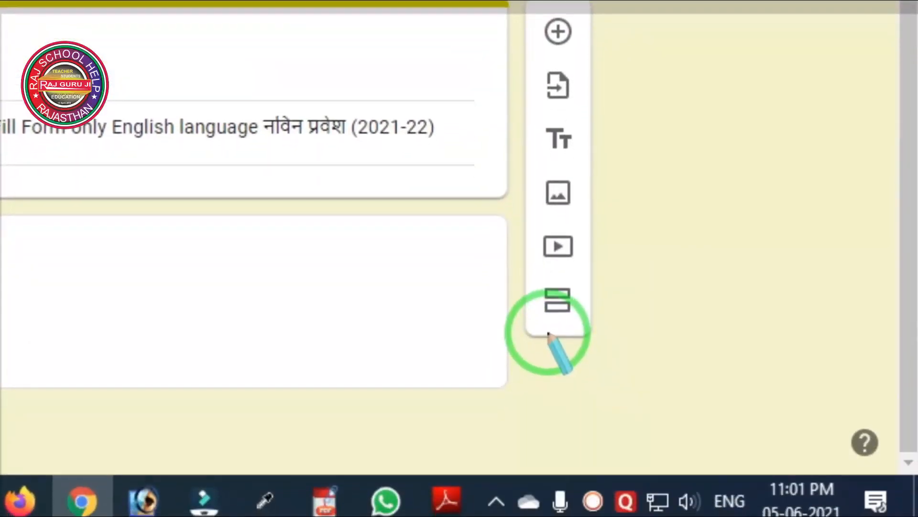
left_click(557, 293)
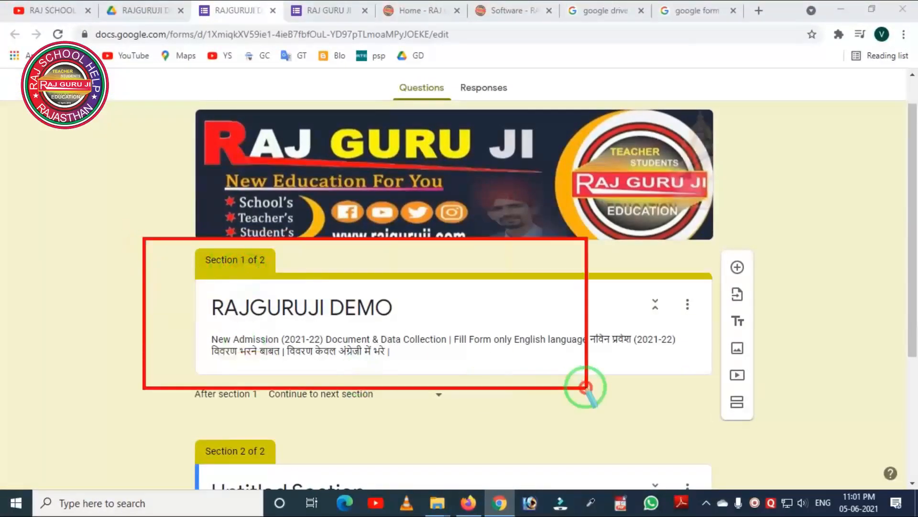
scroll(338, 306, "down", 4)
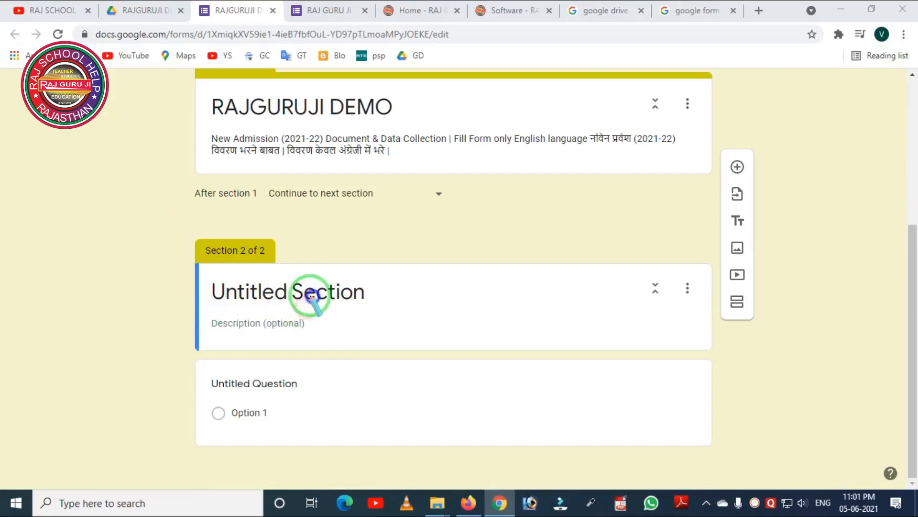
scroll(310, 289, "up", 3)
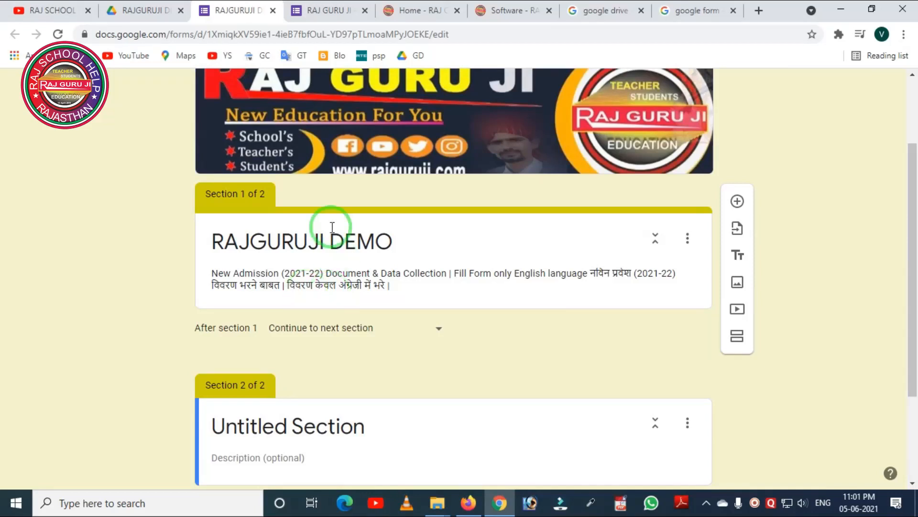
Compare the two sections of the new form with the questions in section 1 of the RAJ GURU JI form
left_click(215, 225)
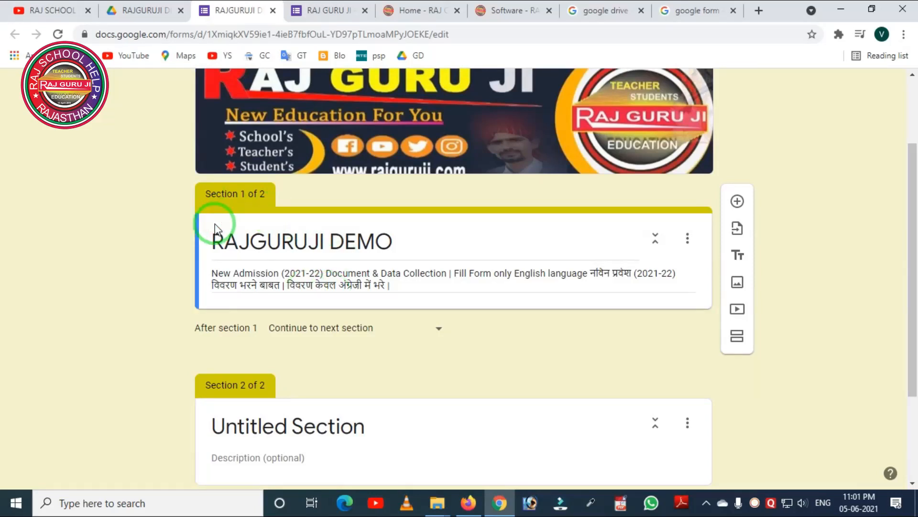
scroll(214, 225, "down", 3)
left_click(209, 315)
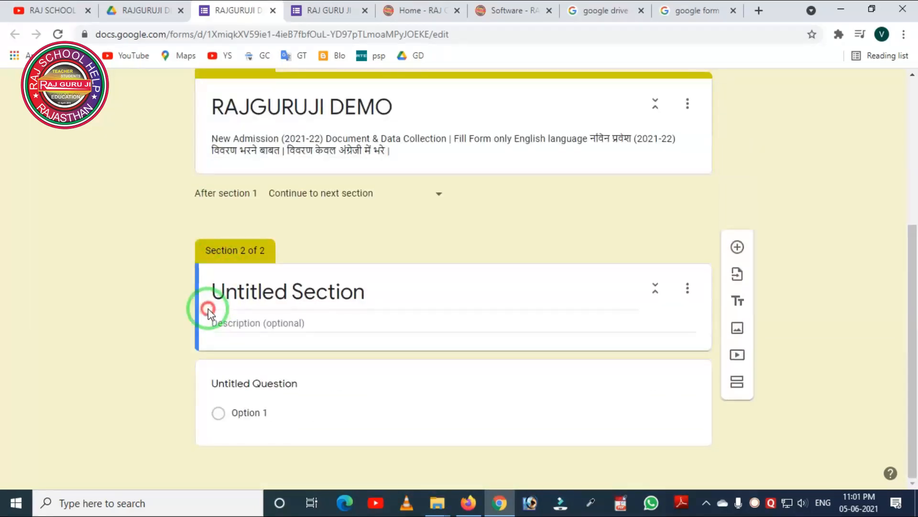
scroll(211, 311, "up", 3)
left_click(210, 251)
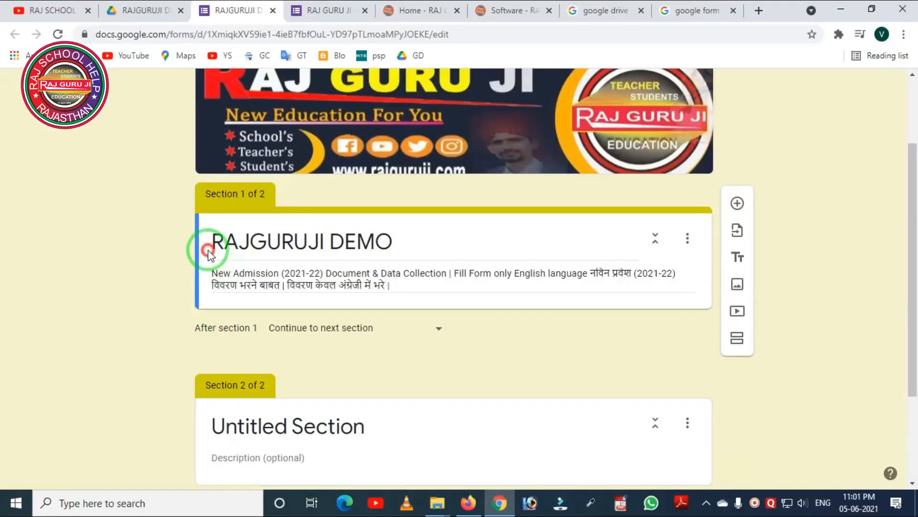
left_click(322, 15)
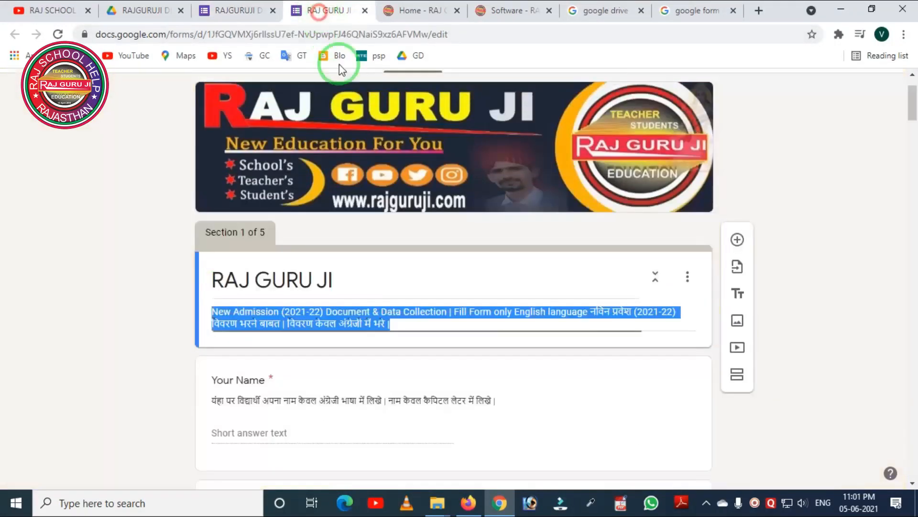
scroll(316, 258, "down", 5)
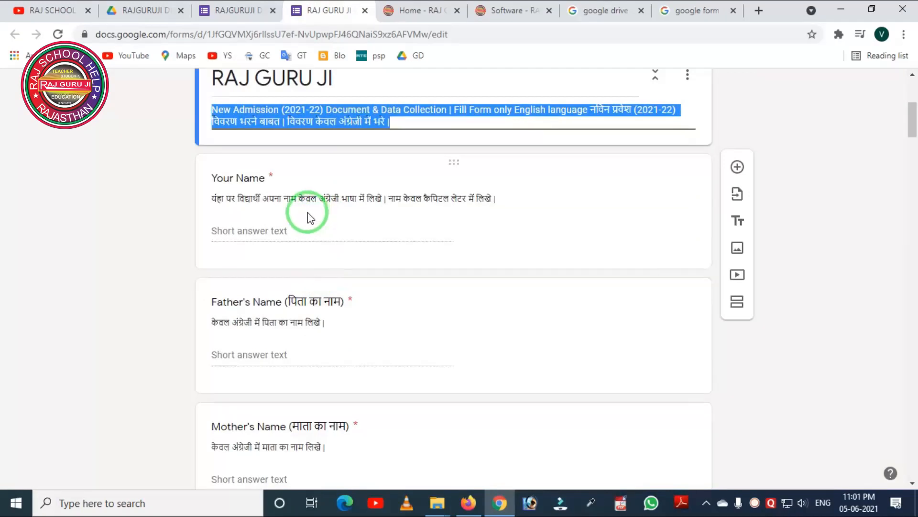
scroll(268, 204, "down", 2)
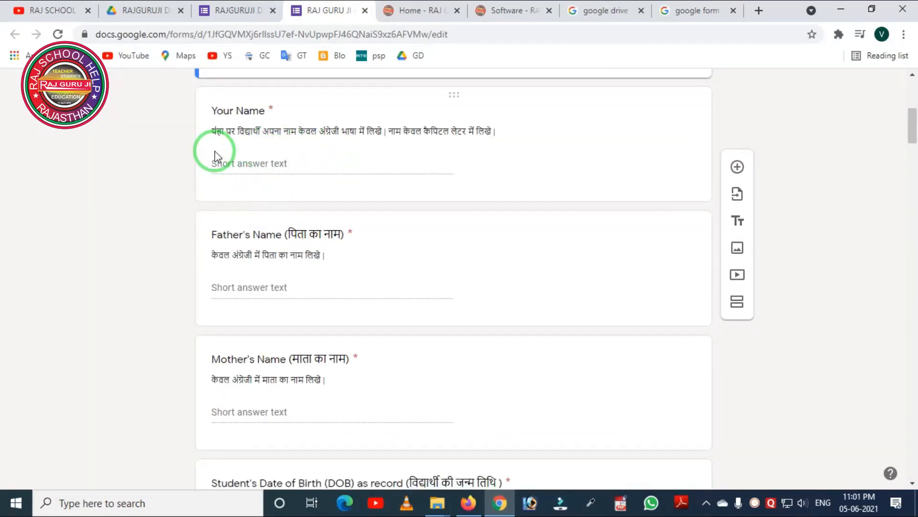
scroll(277, 174, "down", 4)
scroll(287, 244, "down", 8)
scroll(297, 311, "up", 14)
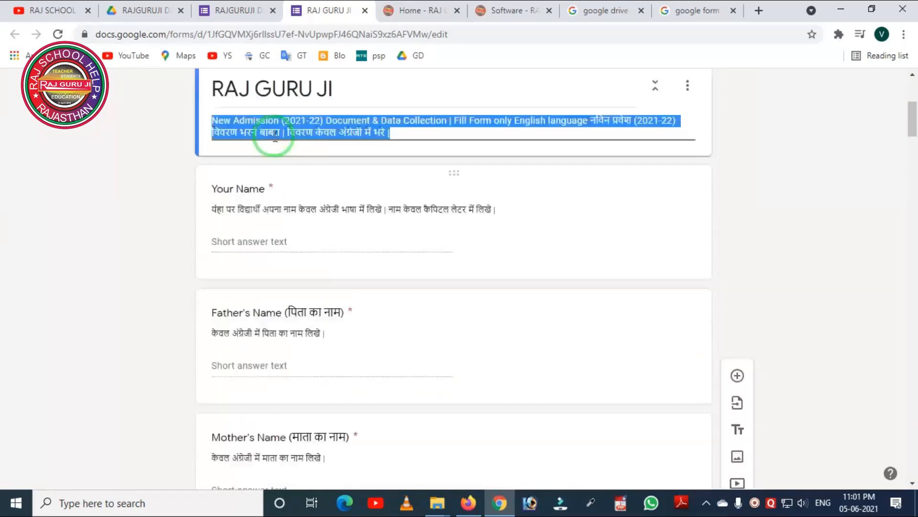
Add a question to section 1 of RAJGURUJI DEMO and fill in its text, Your Name, copied from the RAJ GURU JI form
left_click(217, 12)
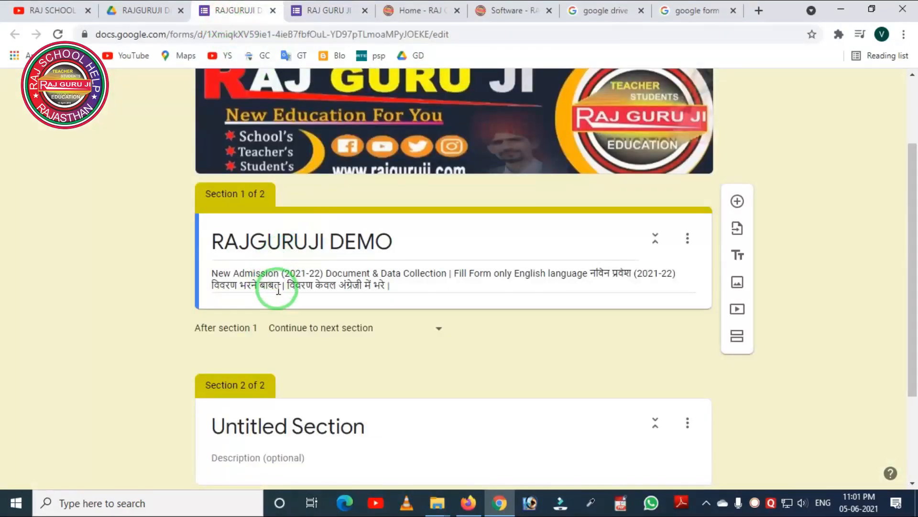
triple_click(232, 237)
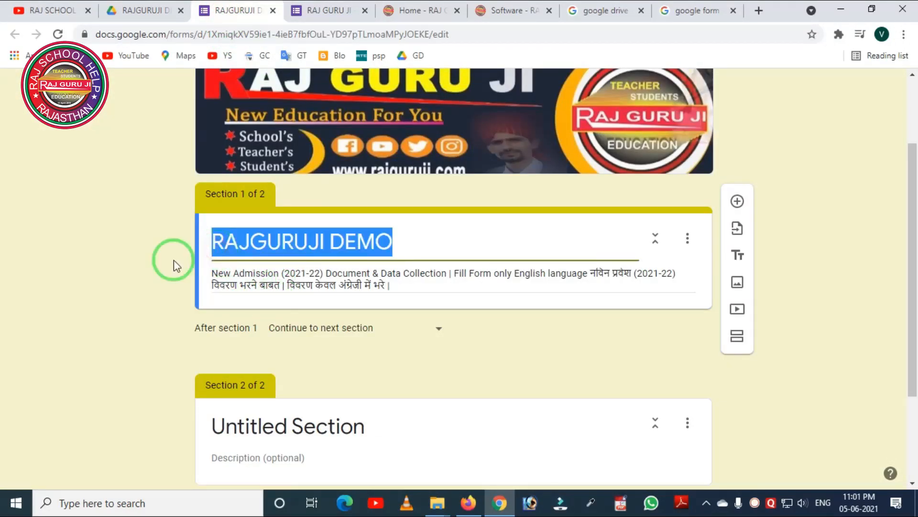
left_click(205, 288)
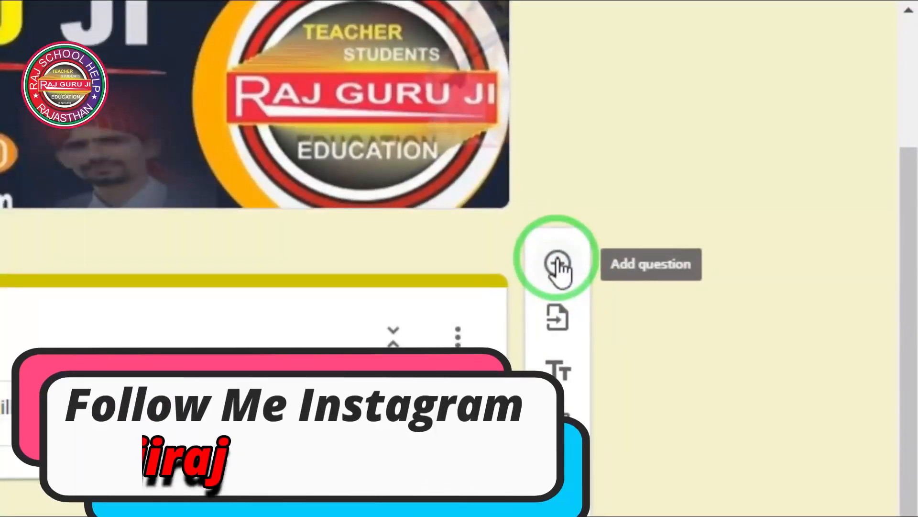
left_click(557, 260)
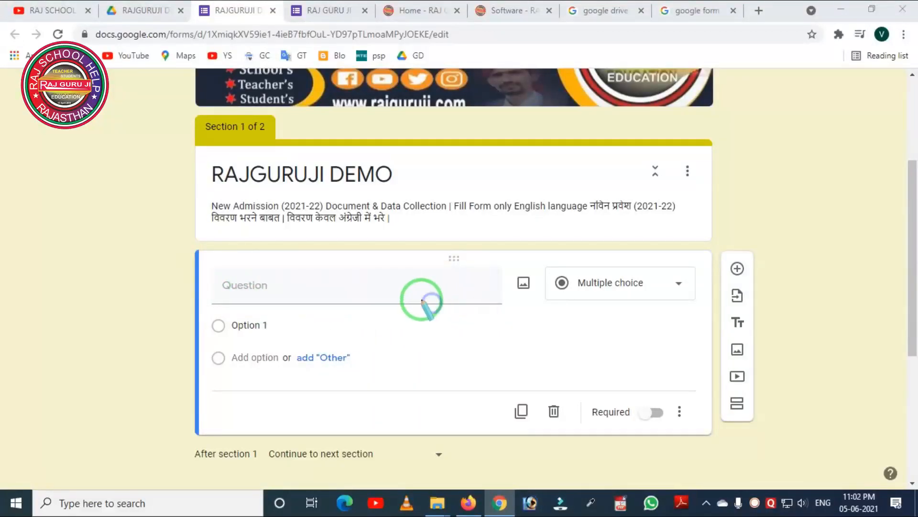
left_click(318, 289)
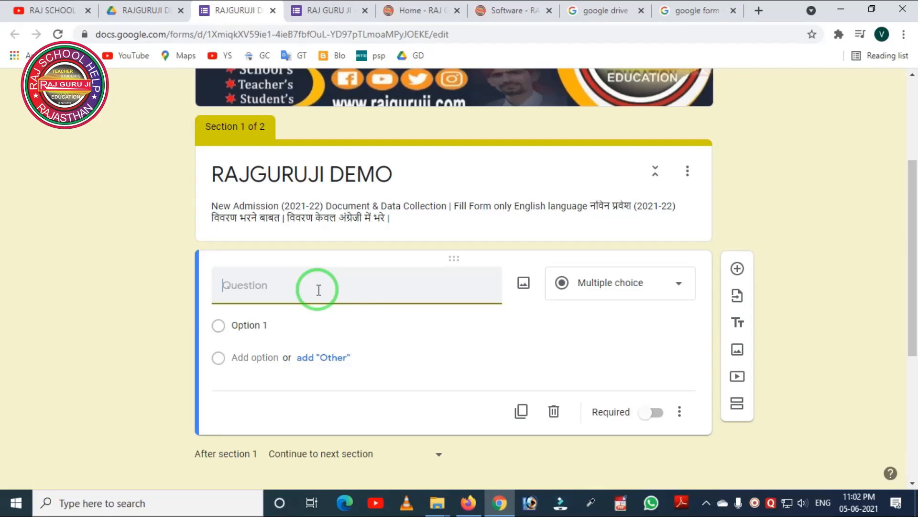
left_click(266, 245)
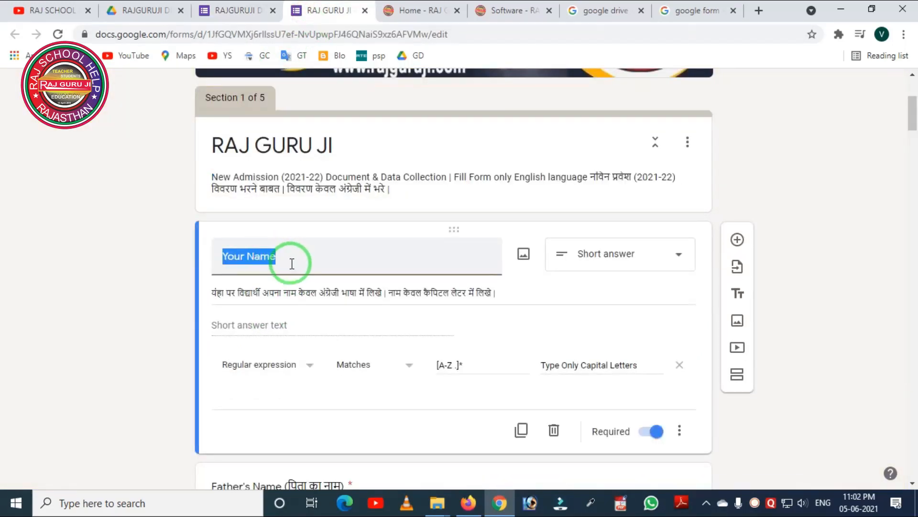
left_click(230, 10)
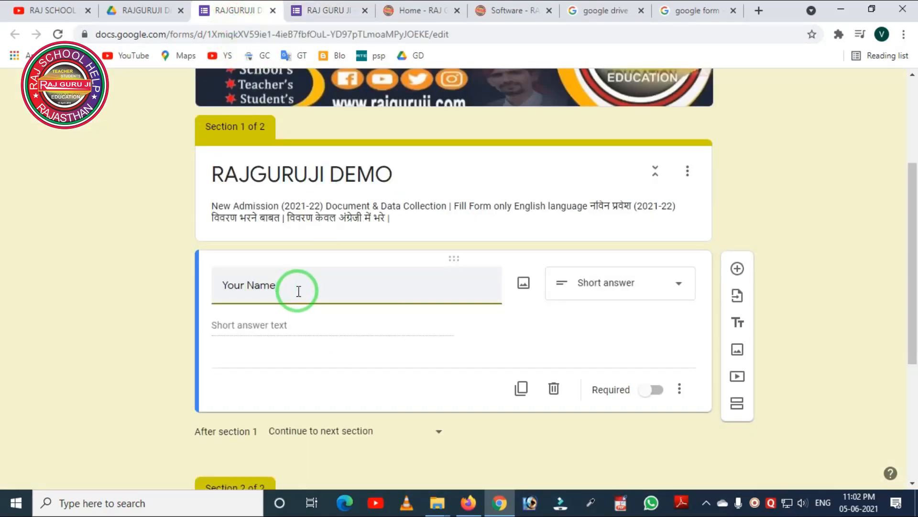
Compare the new Your Name question with the one in the RAJ GURU JI form, examining the description line under its title
left_click_drag(218, 276, 352, 309)
right_click(348, 306)
mouse_move(204, 271)
left_mouse_down()
mouse_move(218, 293)
mouse_move(462, 319)
left_mouse_up()
right_click(395, 309)
left_click_drag(210, 305, 356, 334)
right_click(357, 333)
key("Escape")
left_click(314, 12)
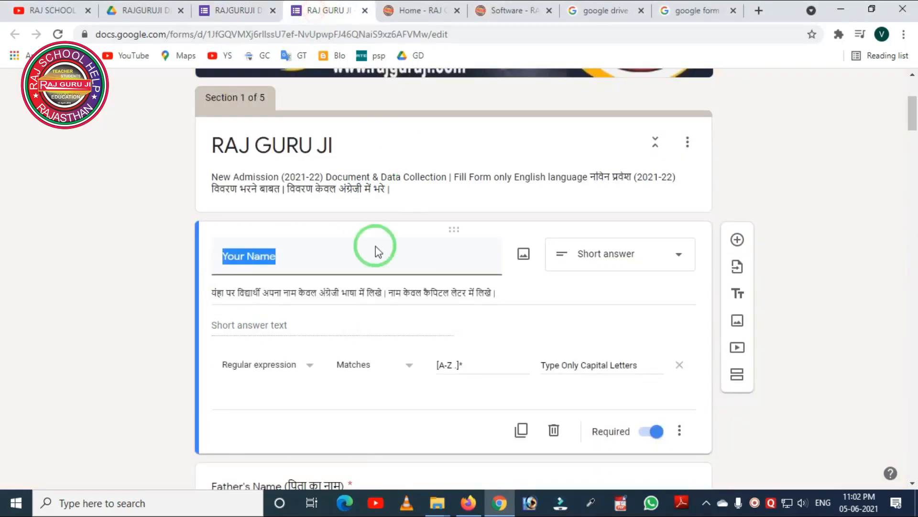
key("ctrl+2")
mouse_move(197, 271)
left_mouse_down()
mouse_move(330, 317)
mouse_move(518, 316)
left_mouse_up()
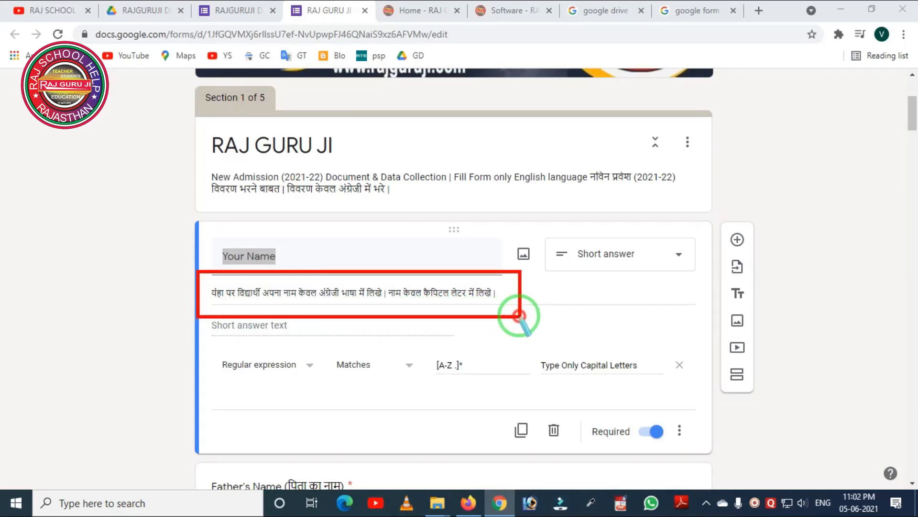
right_click(449, 311)
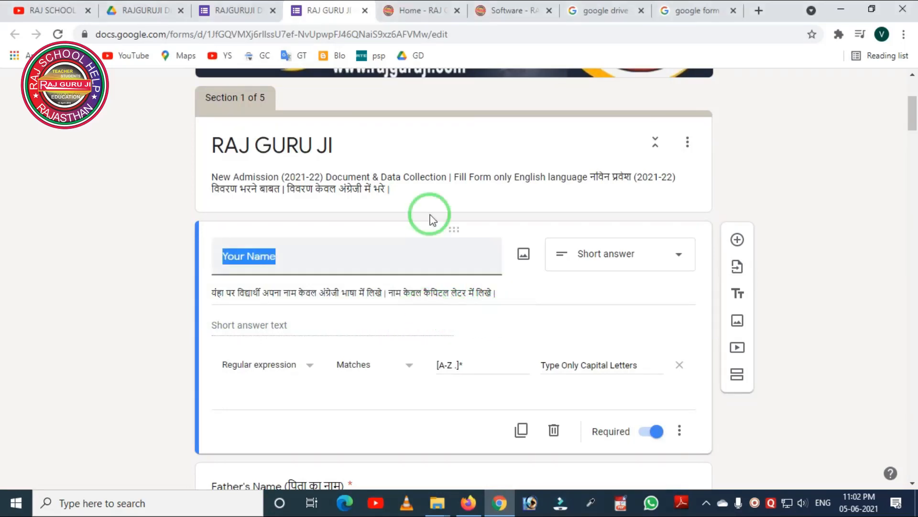
Enable the description of the new Your Name question and enter Your Name in it
left_click(234, 13)
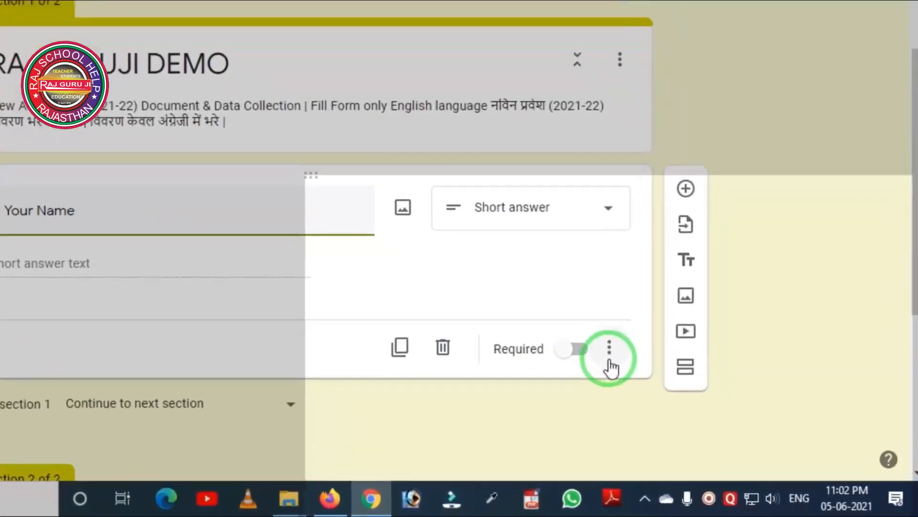
left_click(681, 398)
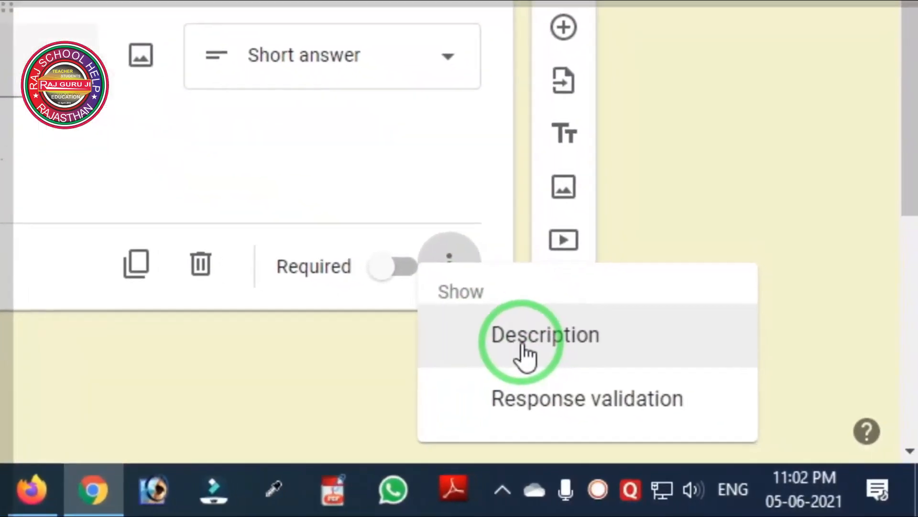
left_click(524, 347)
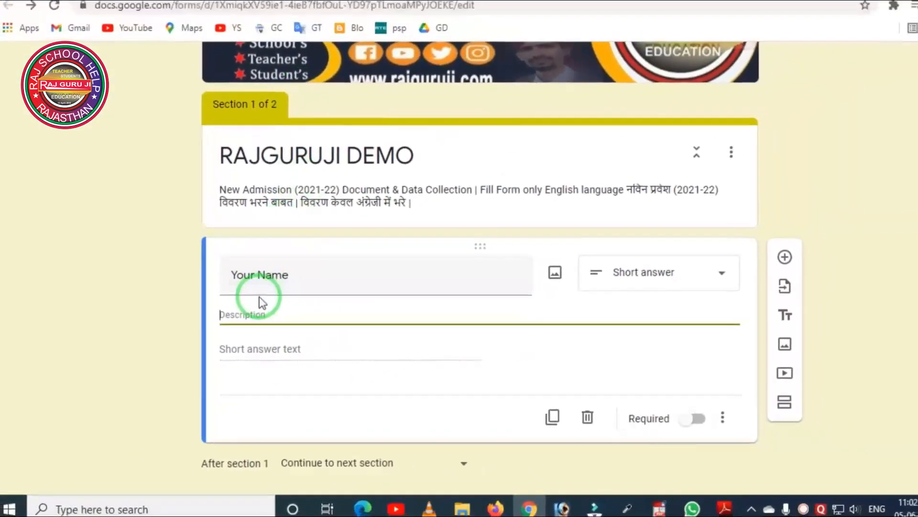
type("Your Name")
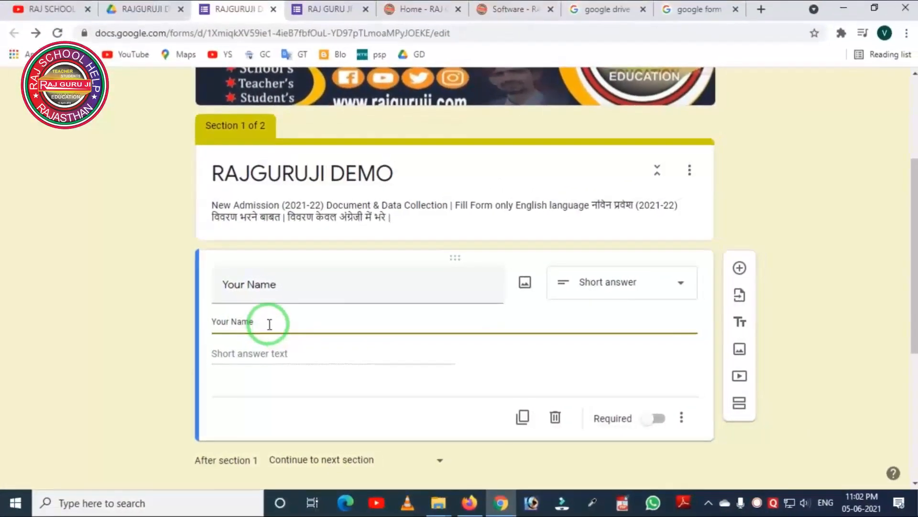
Replace the question's description with the opening of the form description, trimmed to New Admission (2021-22) Document &
left_click_drag(270, 324, 197, 317)
triple_click(303, 211)
key("ctrl+c")
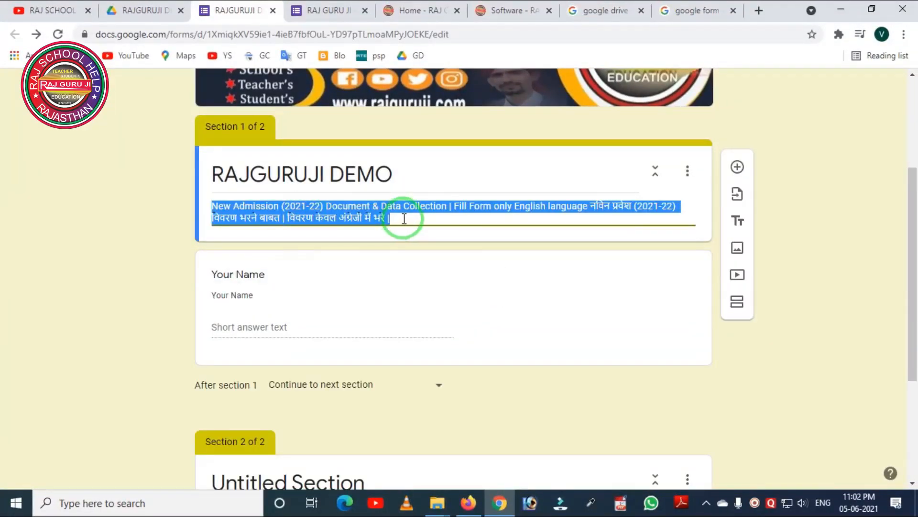
left_click(265, 314)
left_click_drag(262, 321, 195, 317)
key("ctrl+v")
left_click_drag(325, 327, 375, 322)
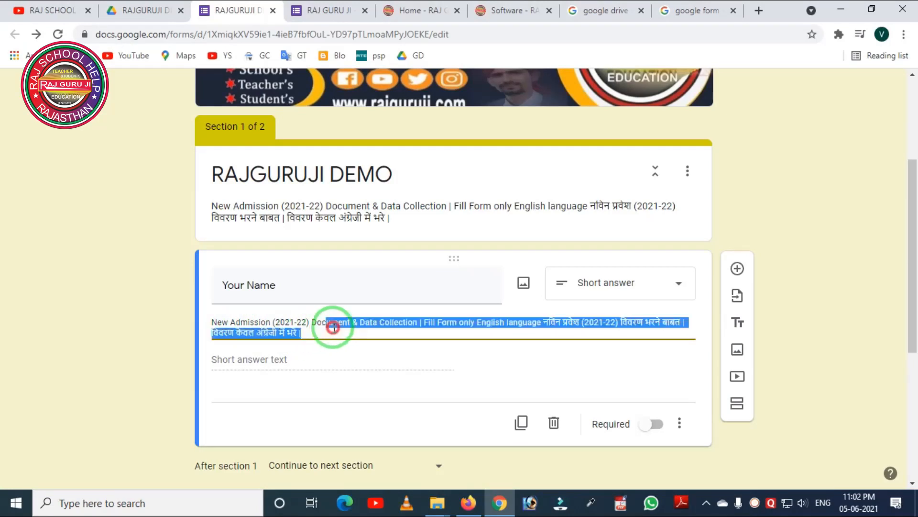
key("BackSpace")
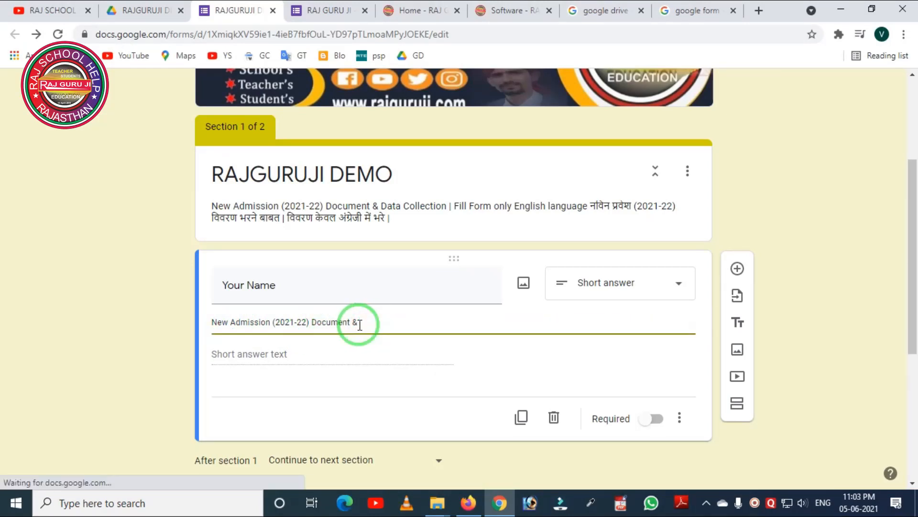
Open the list of question types for the Your Name question
left_click(304, 294)
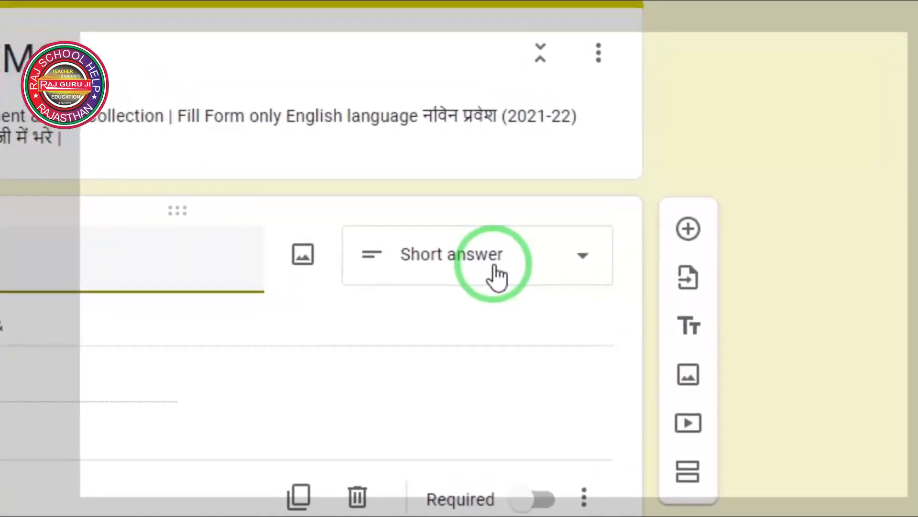
left_click(497, 277)
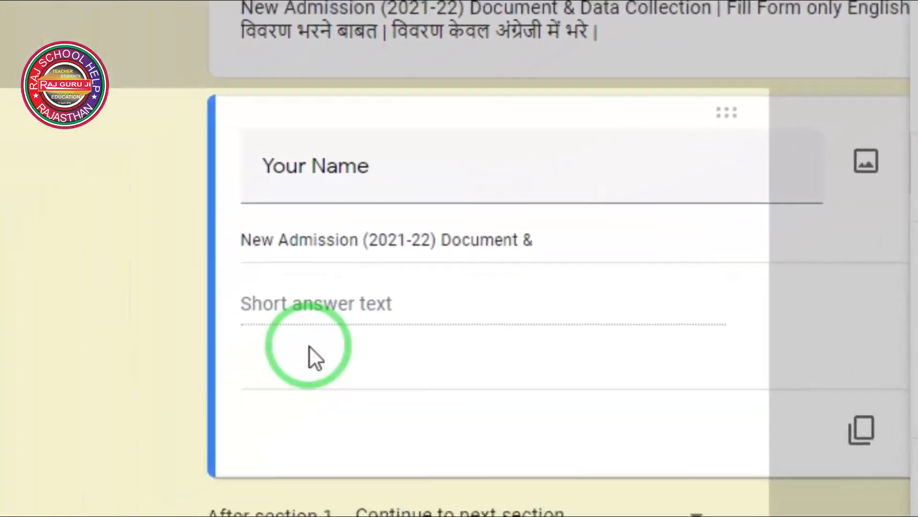
Examine the short answer line of the Your Name question and open its list of question types
mouse_move(213, 263)
left_mouse_down()
mouse_move(315, 333)
mouse_move(446, 341)
left_mouse_up()
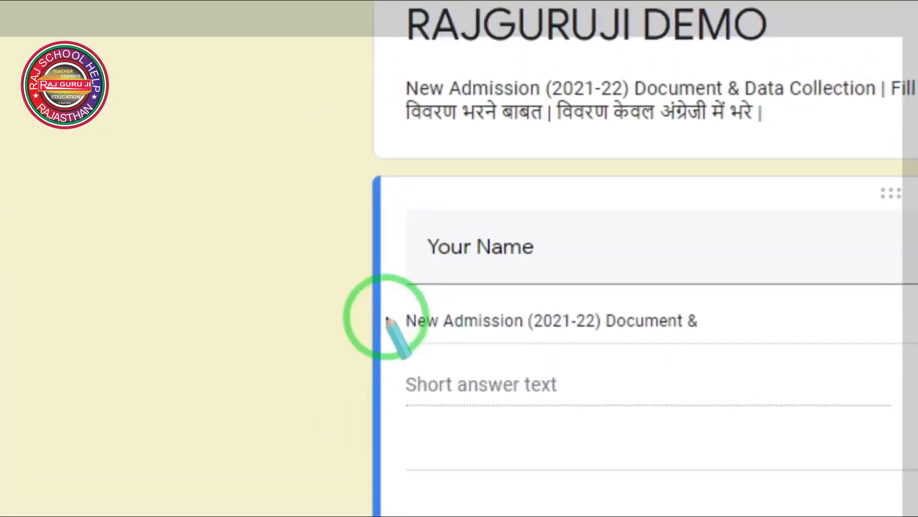
mouse_move(393, 277)
left_mouse_down()
mouse_move(416, 317)
mouse_move(580, 318)
mouse_move(530, 292)
left_mouse_up()
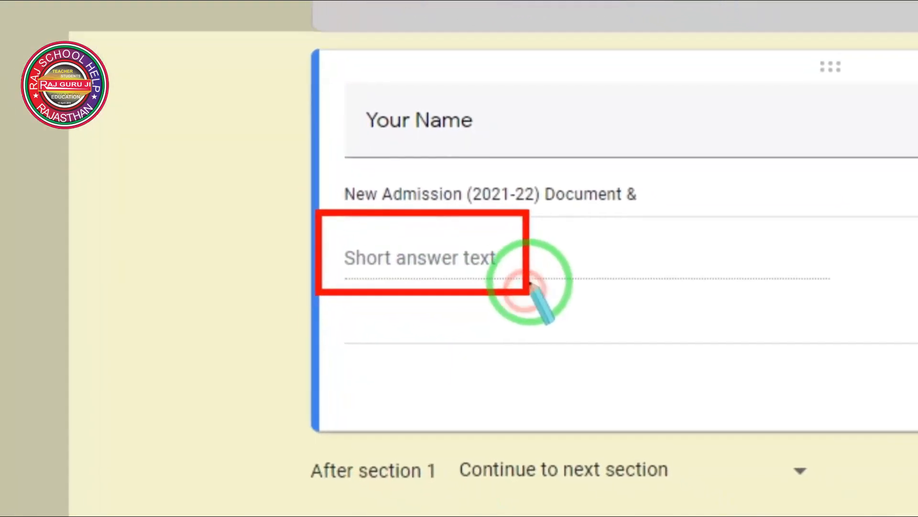
left_click(916, 120)
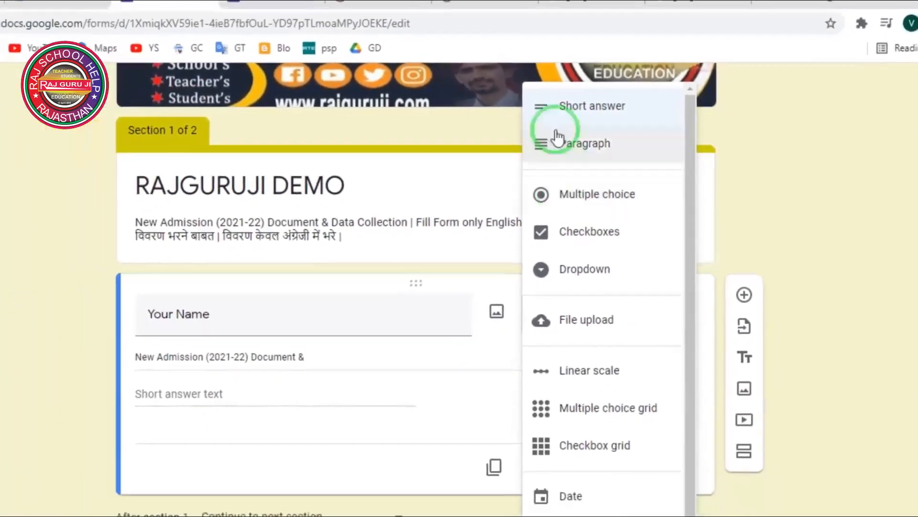
Examine the options of the class admission question in the RAJ GURU JI form, then return to the demo form's question types
left_click(310, 9)
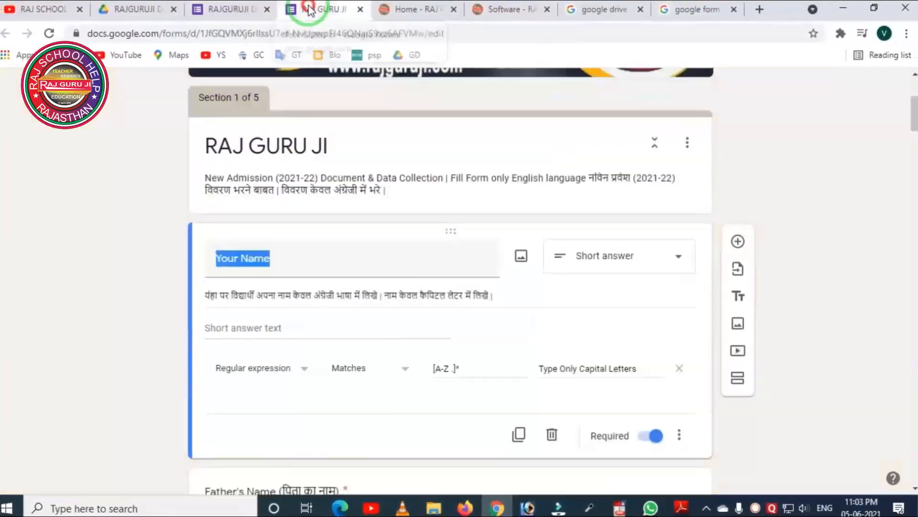
scroll(354, 268, "down", 10)
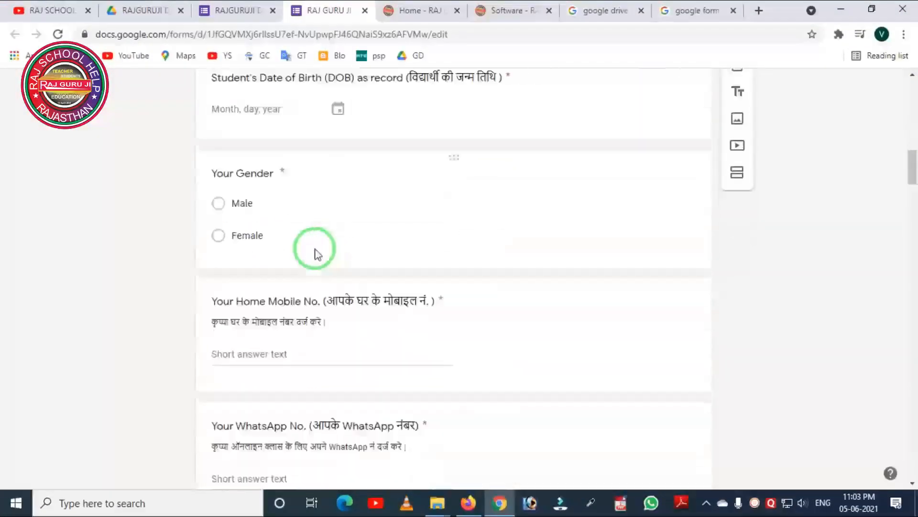
scroll(314, 254, "down", 7)
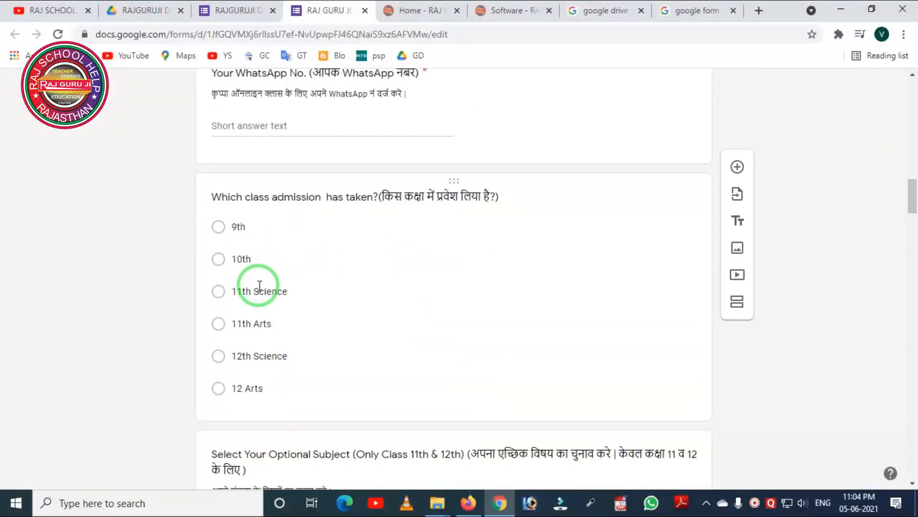
mouse_move(181, 192)
left_mouse_down()
mouse_move(205, 373)
mouse_move(420, 449)
mouse_move(450, 449)
left_mouse_up()
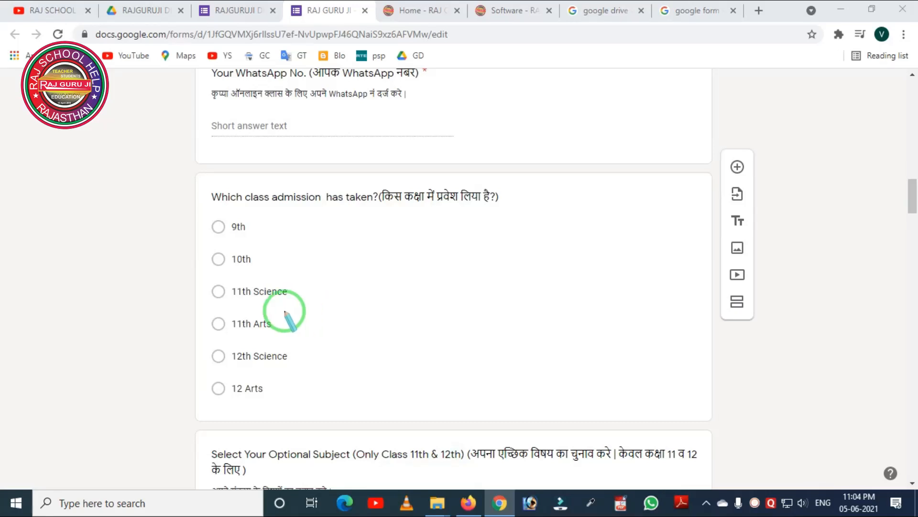
mouse_move(192, 207)
left_mouse_down()
mouse_move(240, 384)
mouse_move(368, 423)
left_mouse_up()
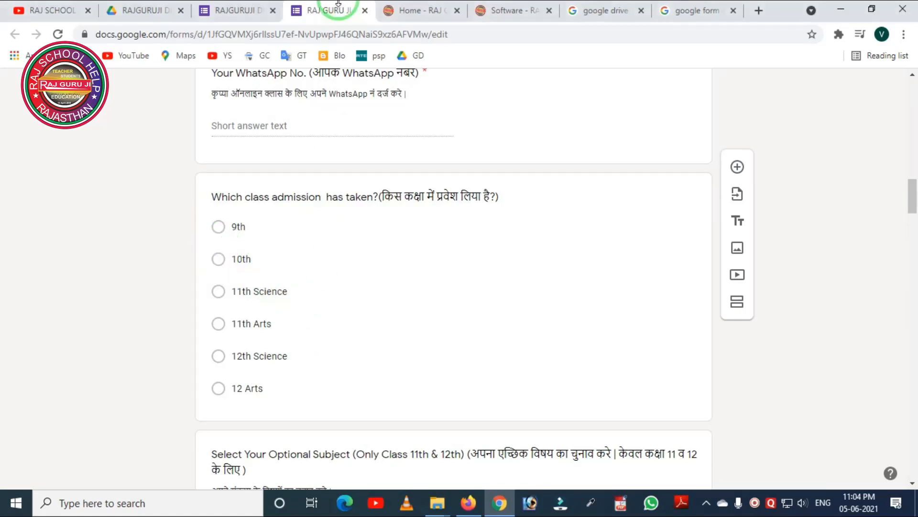
left_click(231, 10)
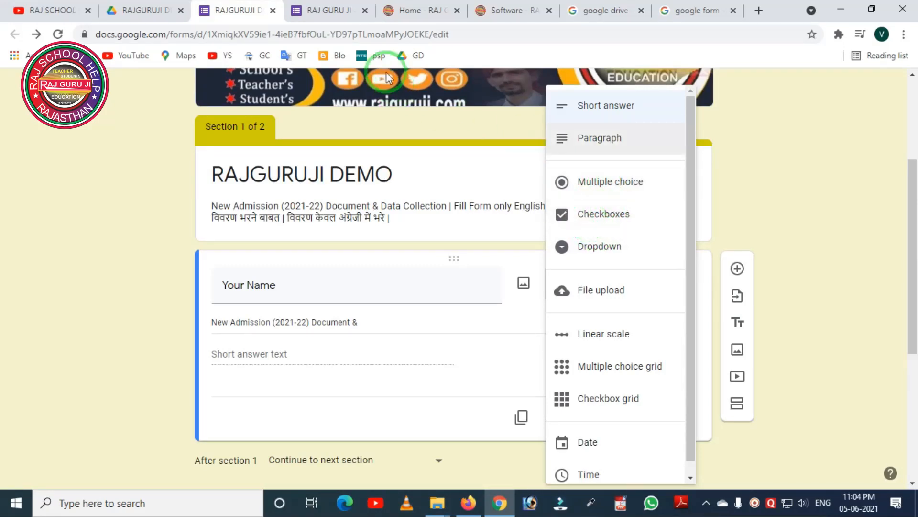
Examine the rows and columns of the RAJ GURU JI form's optional subject checkbox grid, then return to the demo form
left_click(327, 18)
scroll(382, 217, "down", 6)
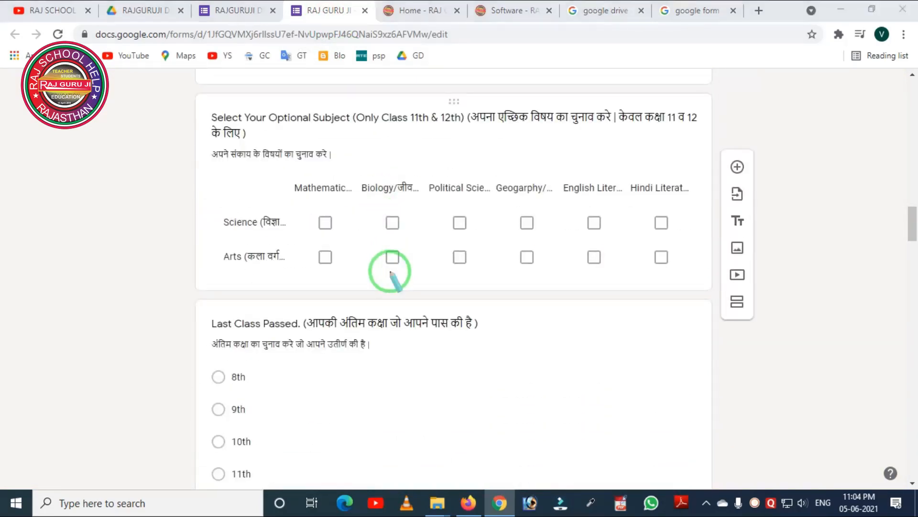
mouse_move(199, 182)
left_mouse_down()
mouse_move(215, 221)
mouse_move(506, 267)
mouse_move(689, 268)
left_mouse_up()
mouse_move(270, 161)
left_mouse_down()
mouse_move(302, 179)
mouse_move(682, 215)
left_mouse_up()
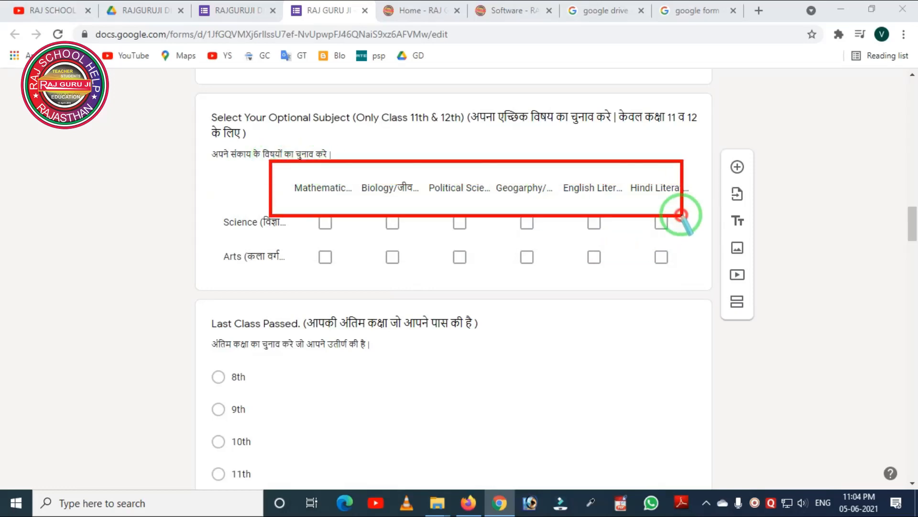
mouse_move(219, 211)
left_mouse_down()
mouse_move(426, 296)
mouse_move(641, 289)
left_mouse_up()
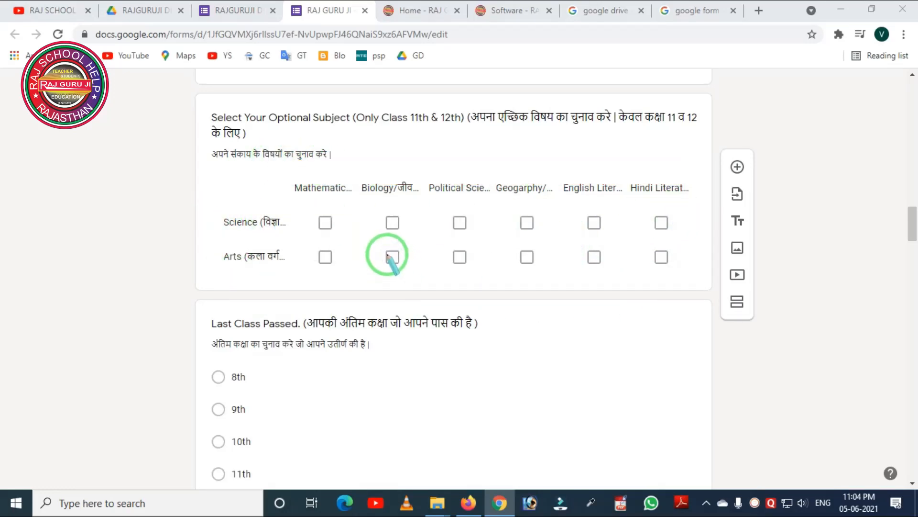
key("Escape")
left_click(322, 225)
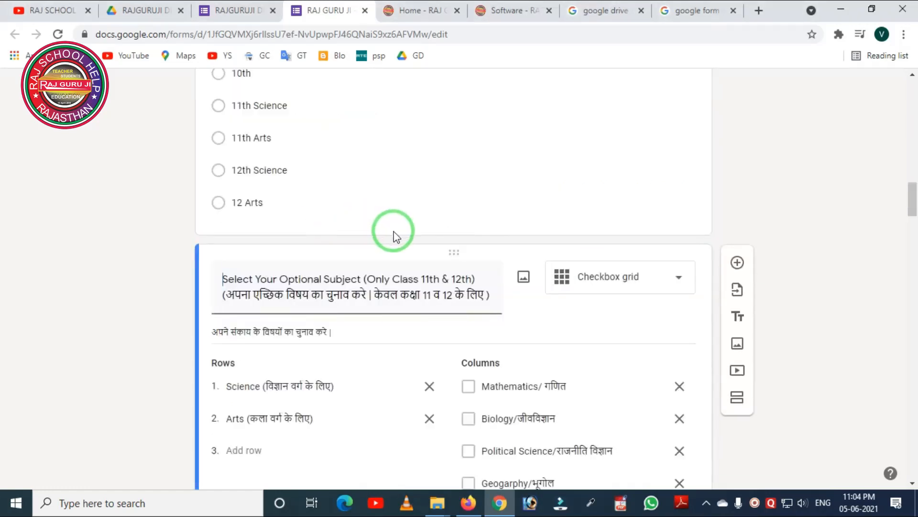
scroll(444, 326, "down", 5)
scroll(476, 308, "up", 2)
scroll(479, 311, "up", 2)
left_click(230, 21)
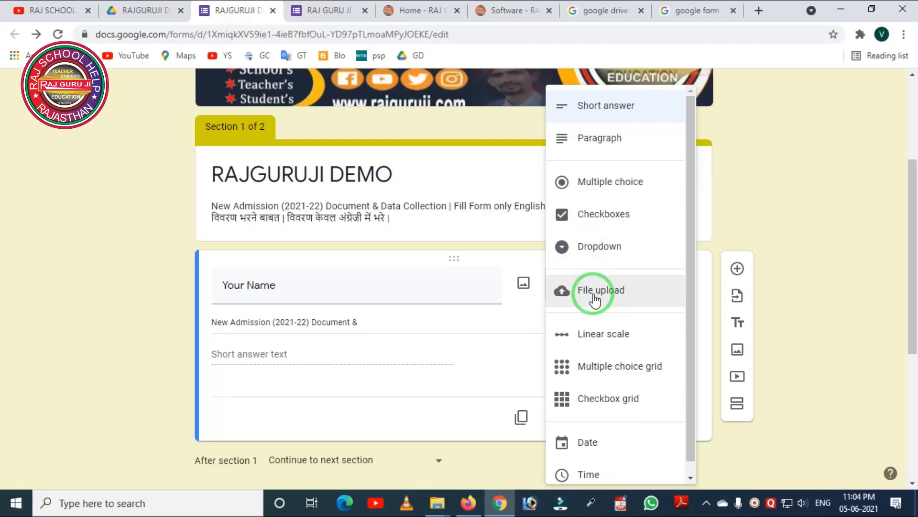
Keep Short answer as the type of the Your Name question and make the question required
left_click(409, 304)
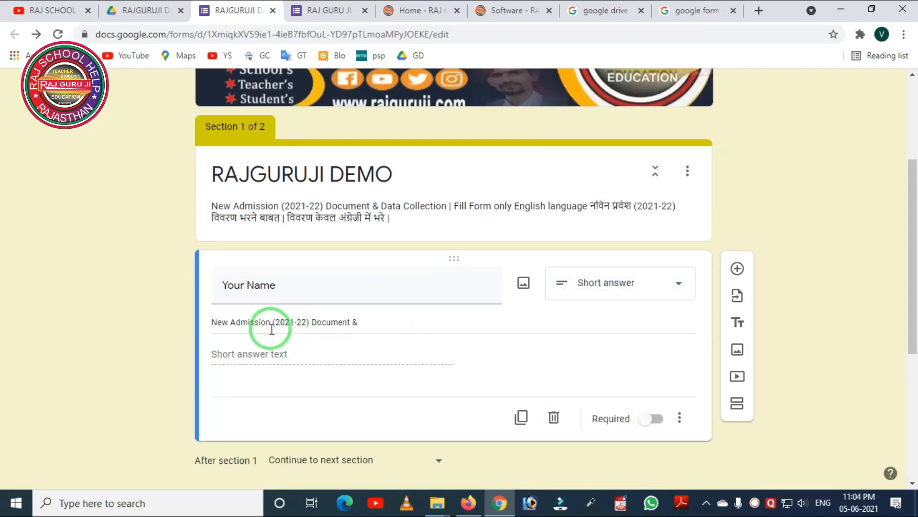
scroll(275, 335, "down", 3)
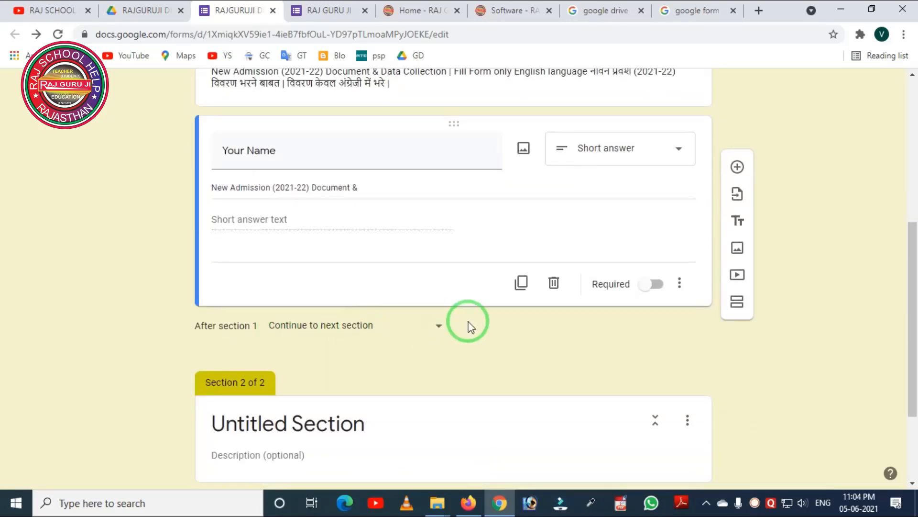
scroll(469, 326, "up", 2)
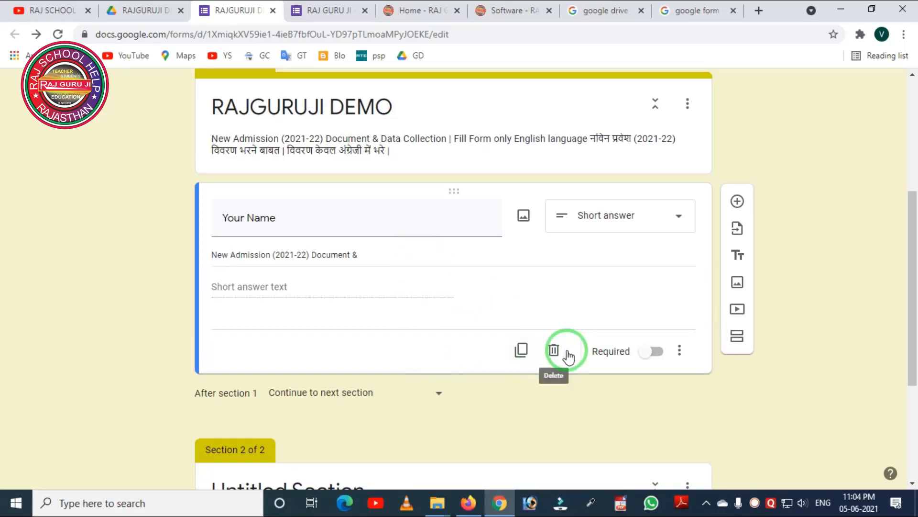
mouse_move(573, 317)
left_mouse_down()
mouse_move(609, 386)
mouse_move(689, 386)
left_mouse_up()
key("Escape")
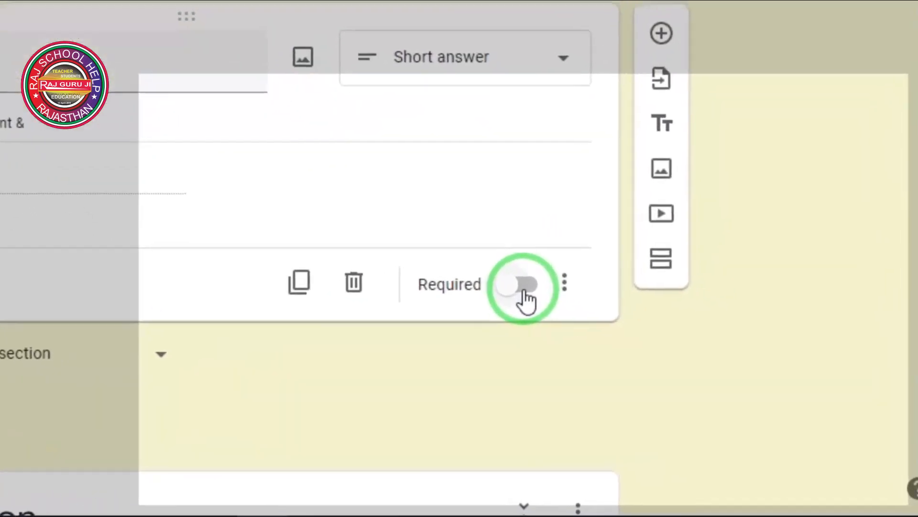
left_click(653, 353)
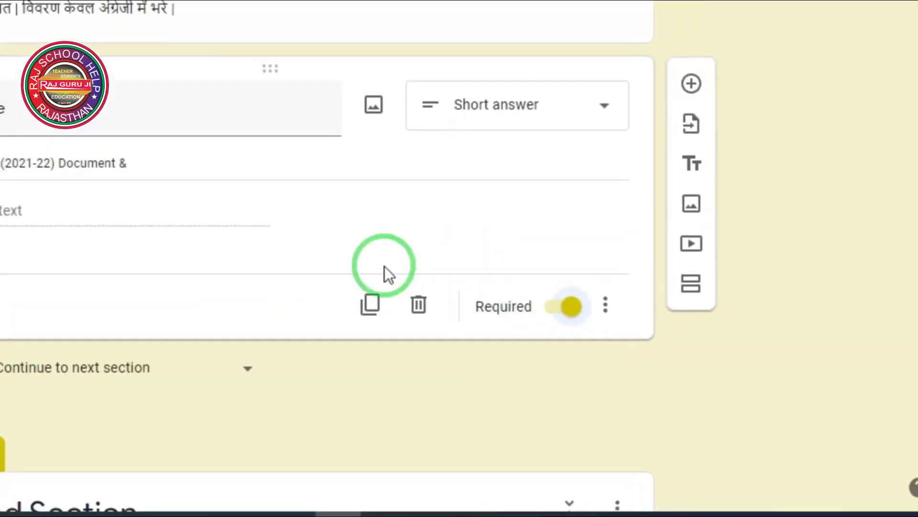
Switch to Firefox and examine the required opinion question answered with DEMO in the live form
left_click_drag(165, 242, 313, 316)
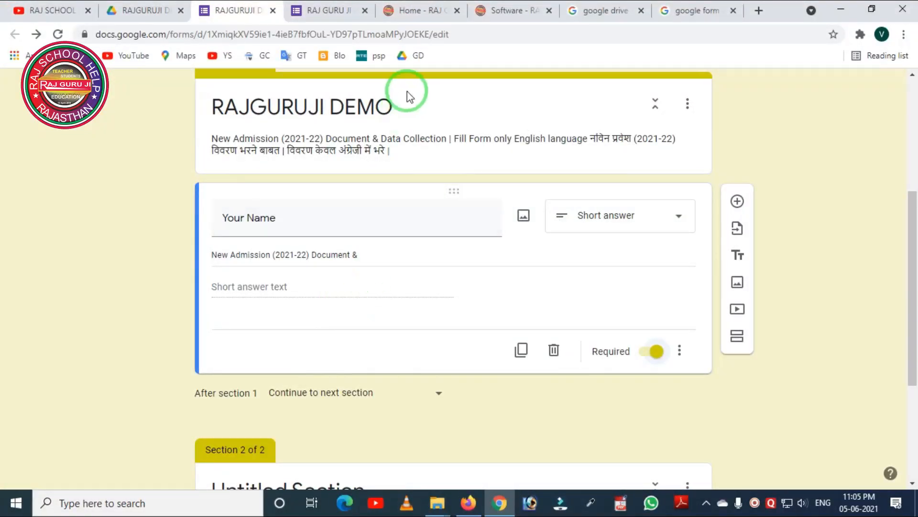
left_click(470, 499)
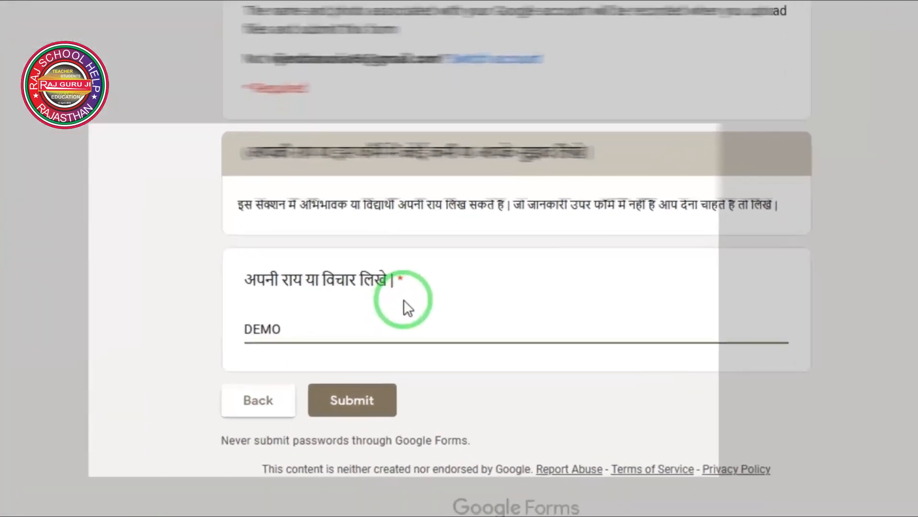
key("ctrl+alt+d")
left_click_drag(377, 263, 425, 295)
right_click(475, 273)
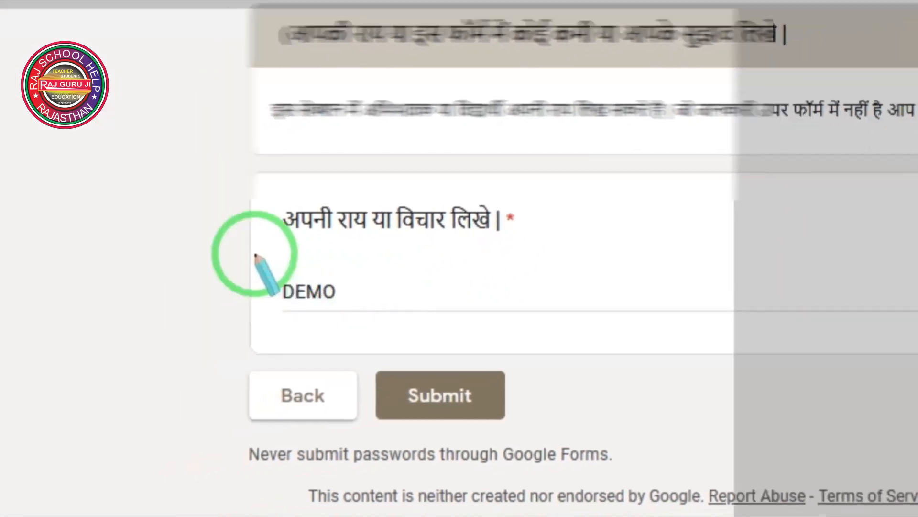
mouse_move(255, 254)
left_mouse_down()
mouse_move(352, 324)
mouse_move(381, 323)
left_mouse_up()
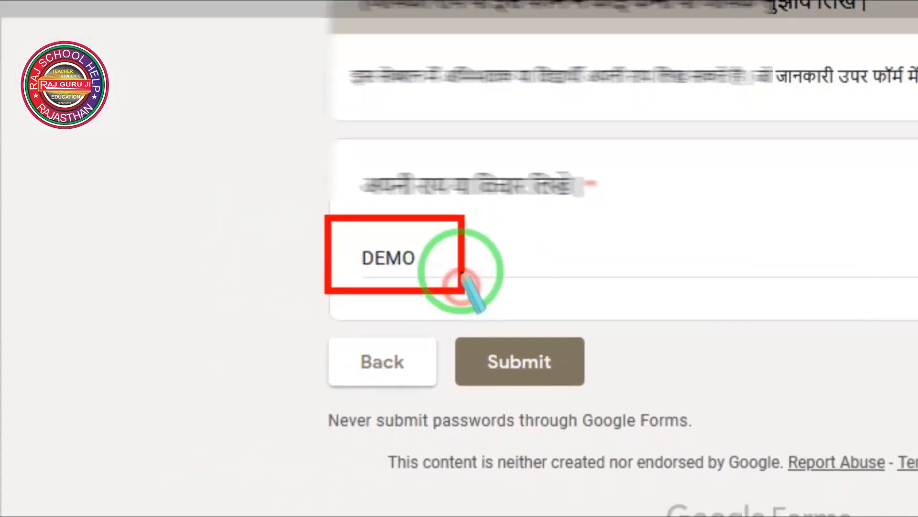
right_click(380, 321)
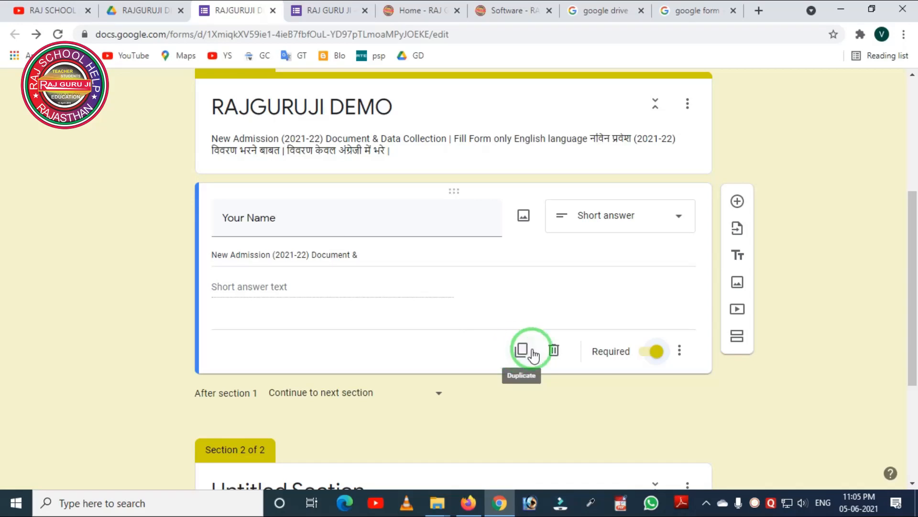
Add a required short answer question titled Father Name below the Your Name question
left_click(737, 203)
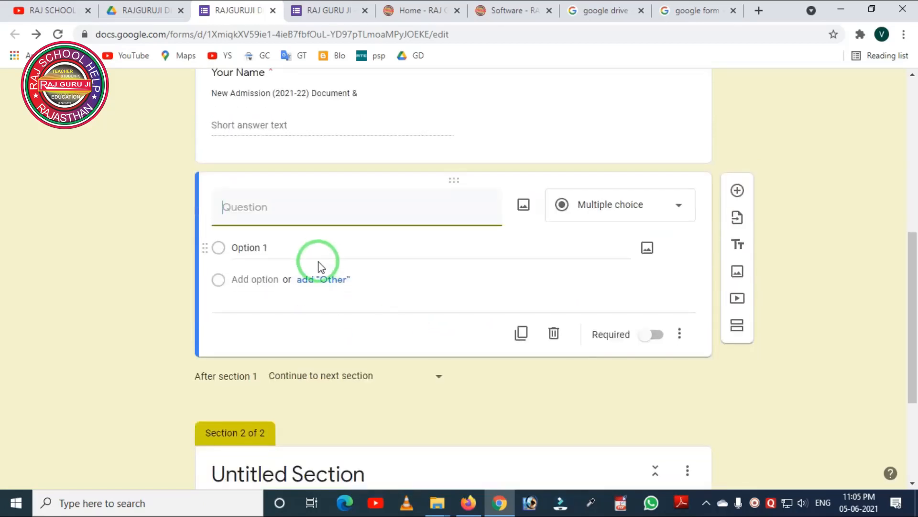
left_click(253, 344)
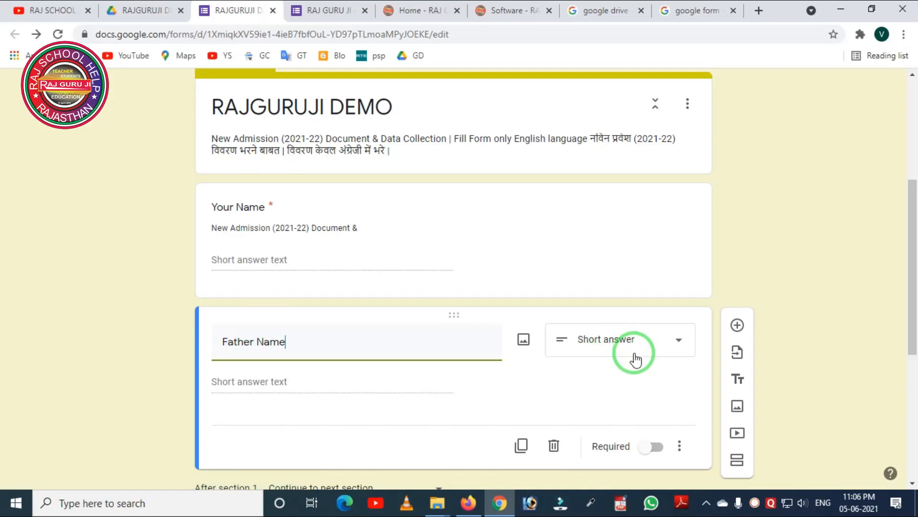
left_click(660, 449)
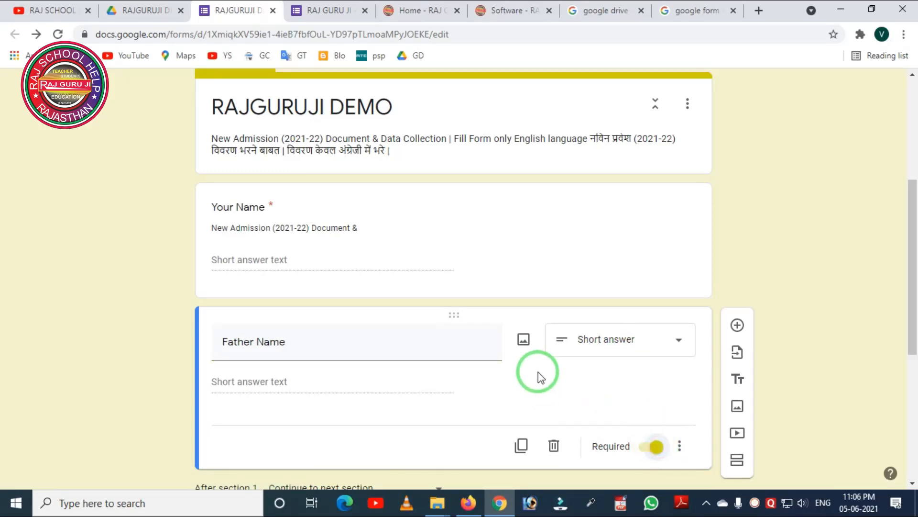
Add a multiple choice question titled Your Class below the Father Name question
scroll(744, 330, "down", 3)
left_click(739, 190)
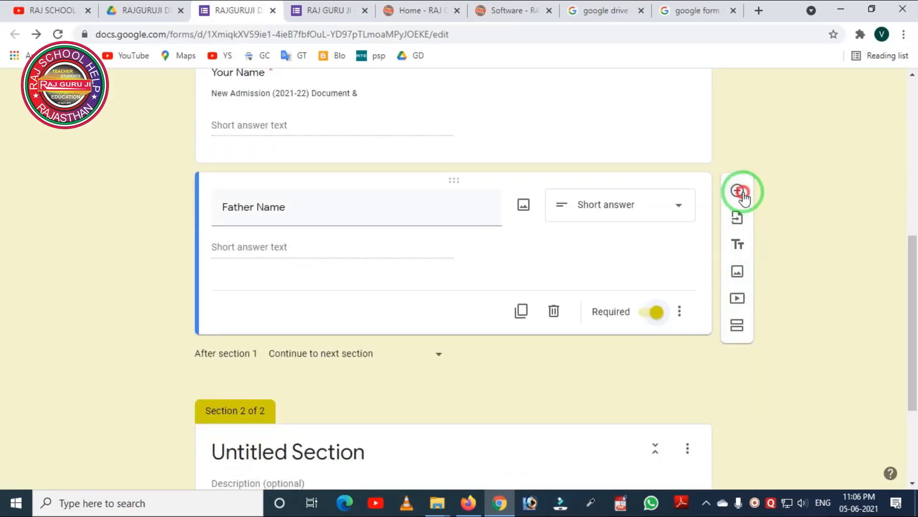
left_click(663, 315)
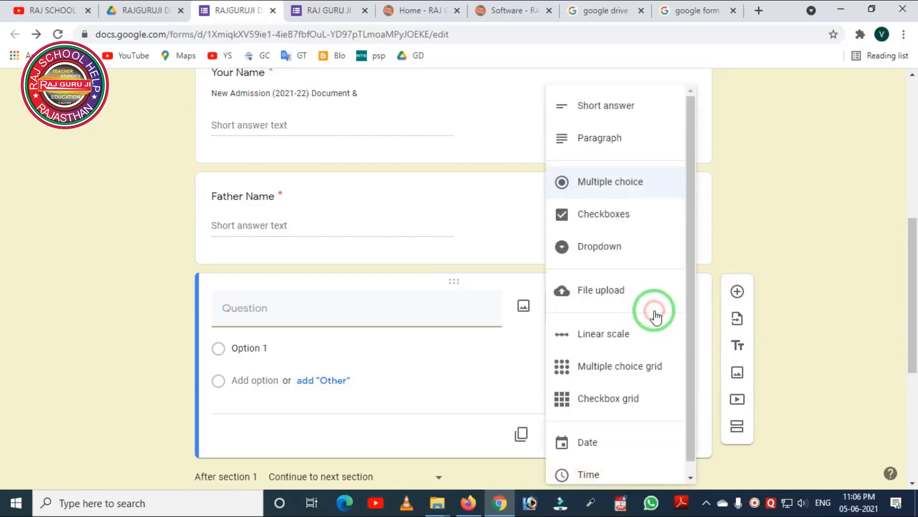
left_click(597, 185)
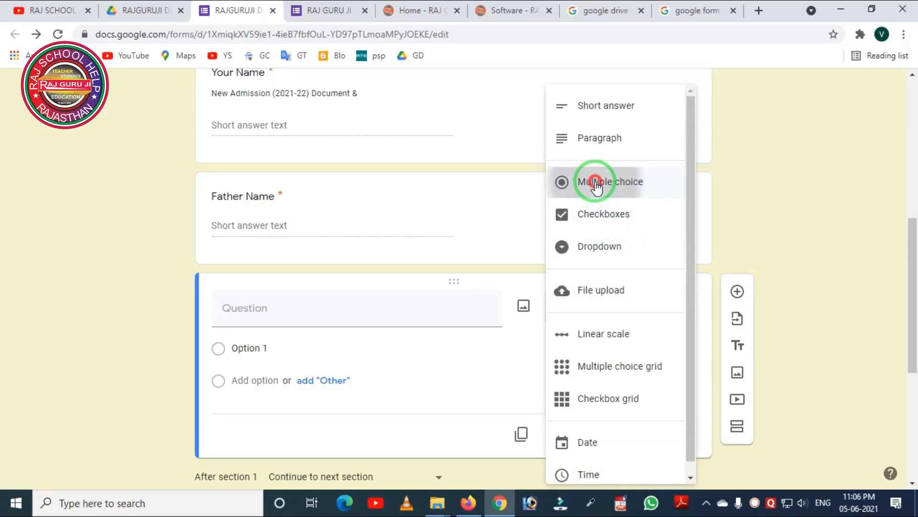
left_click(269, 315)
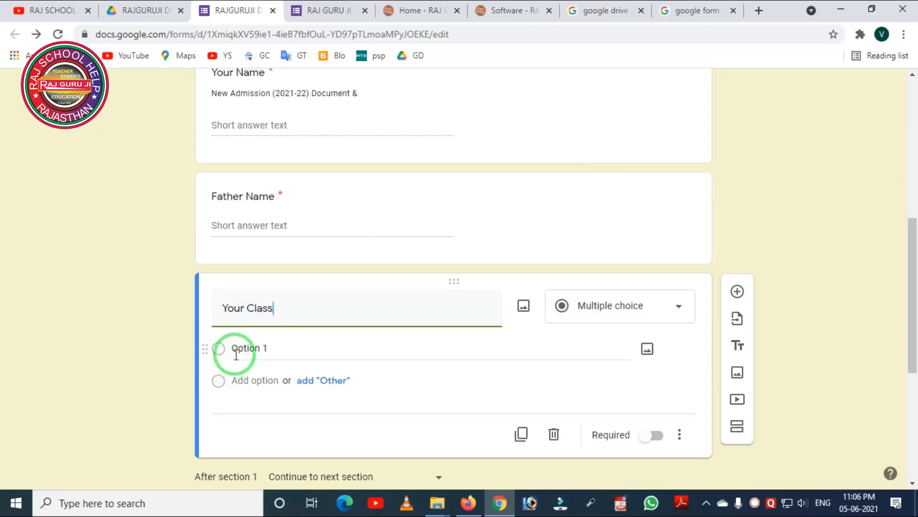
Enter 8th, 9th, 10th and 11th as the answer options of the Your Class question
left_click(249, 349)
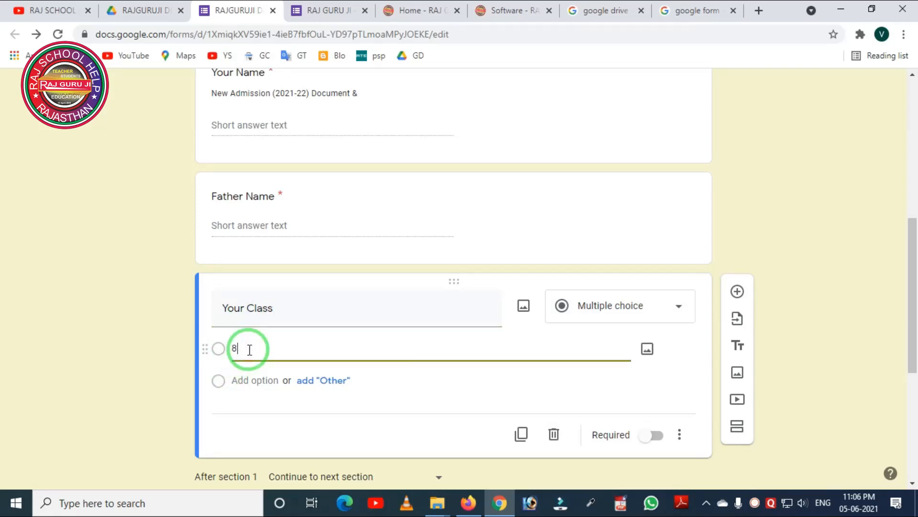
left_click(246, 380)
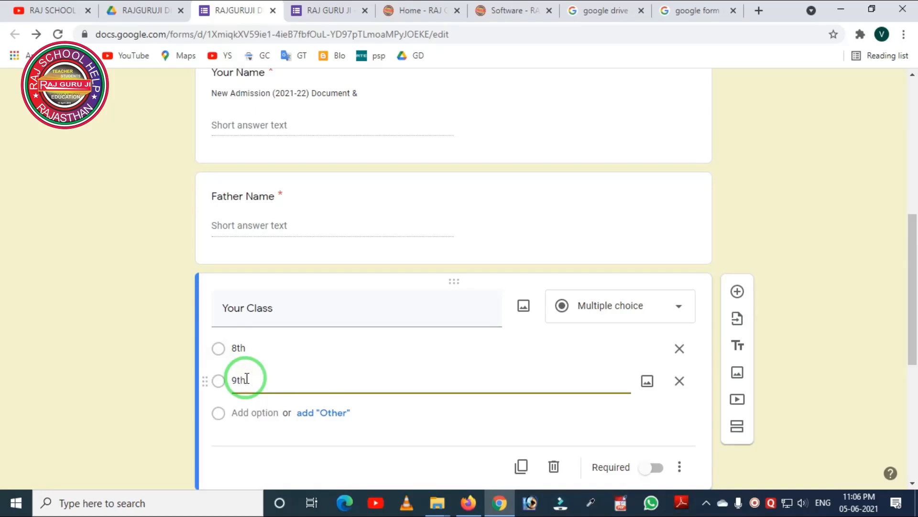
left_click(248, 412)
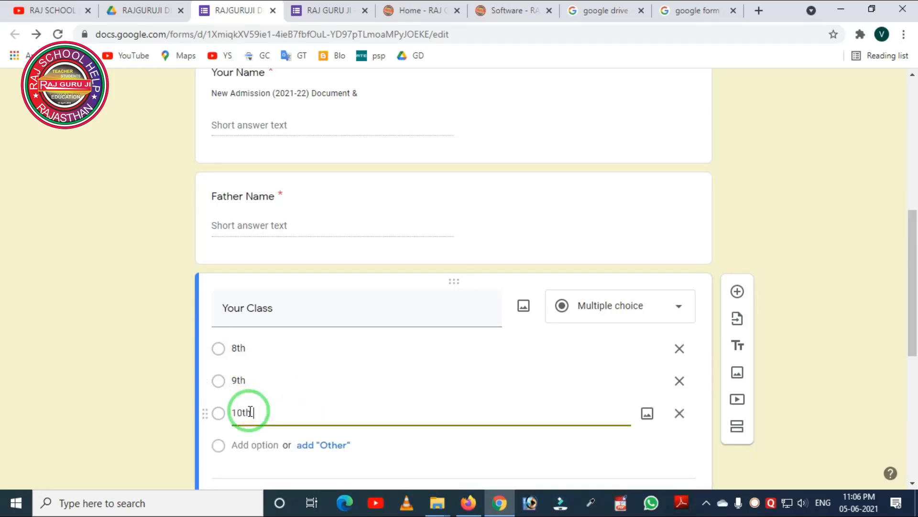
left_click(254, 445)
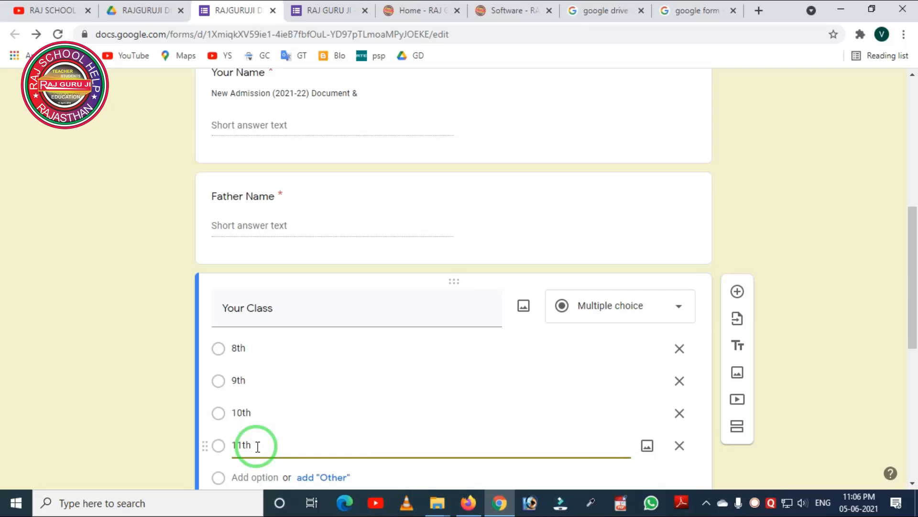
Add a checkbox grid question titled Your Subject below the Your Class question
scroll(311, 412, "down", 4)
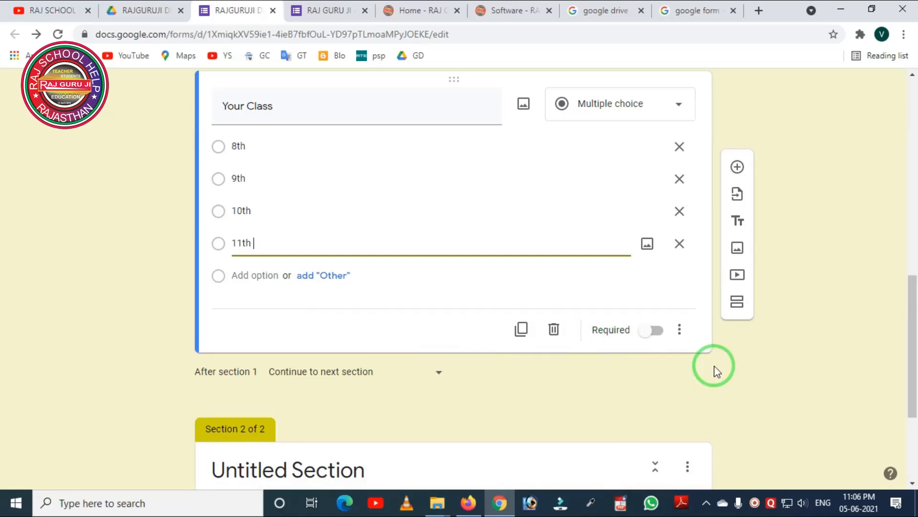
scroll(713, 369, "up", 1)
left_click(737, 168)
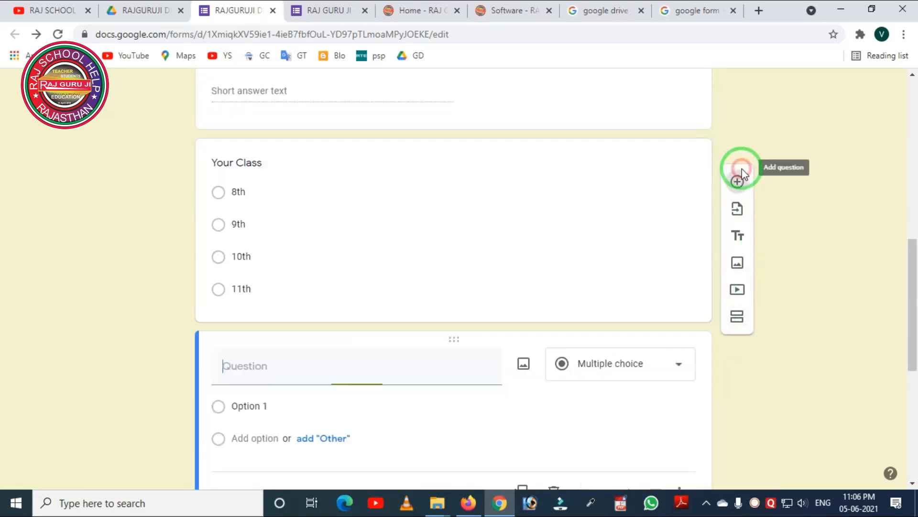
left_click(270, 368)
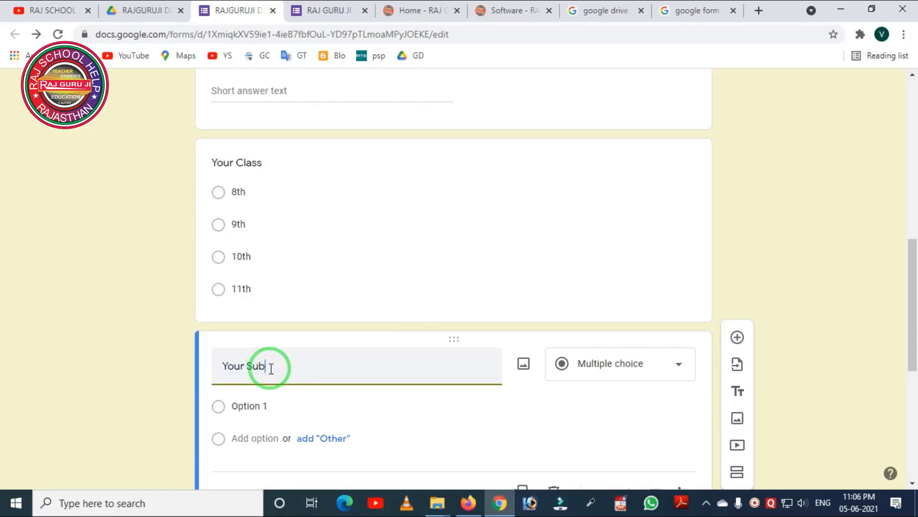
left_click(665, 365)
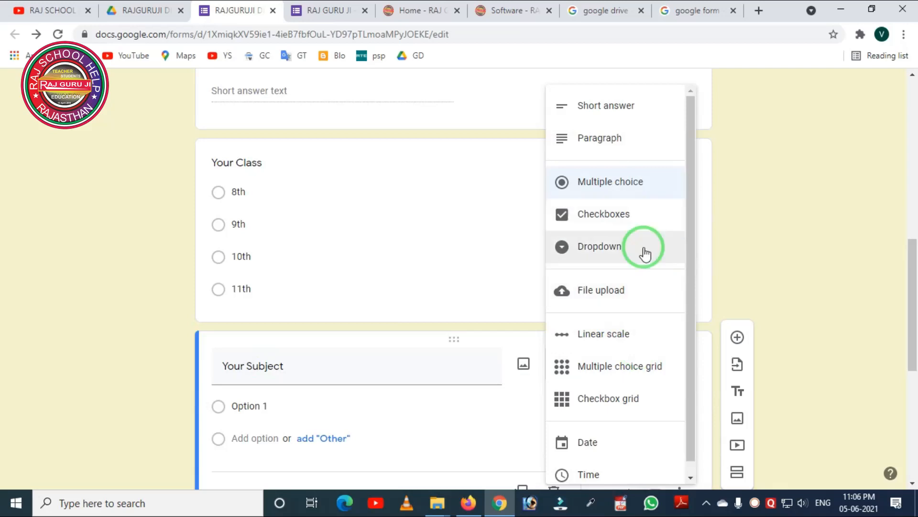
left_click(608, 410)
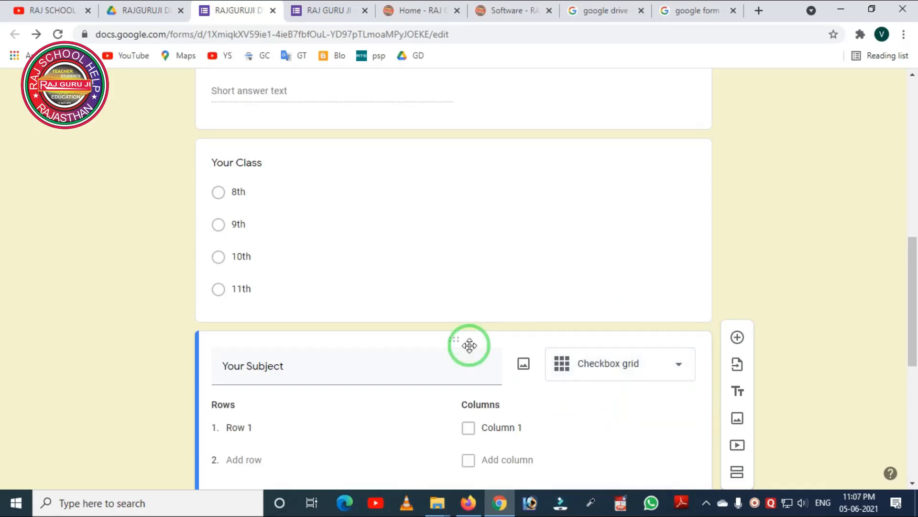
Replace the Your Subject title with the bilingual "Select Your Optional Subject (Only Class 11th & 12th)" title copied from the RAJ GURU JI form
left_click(304, 14)
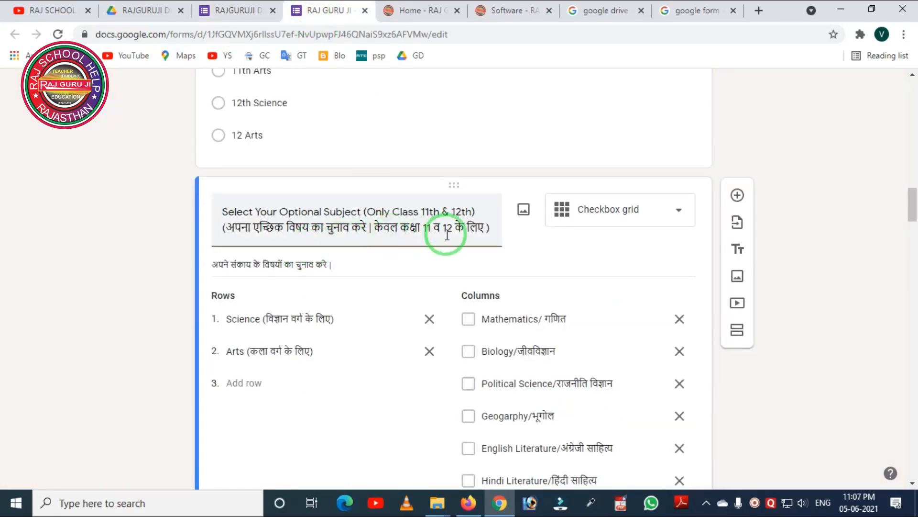
left_click_drag(488, 228, 205, 214)
key("ctrl+c")
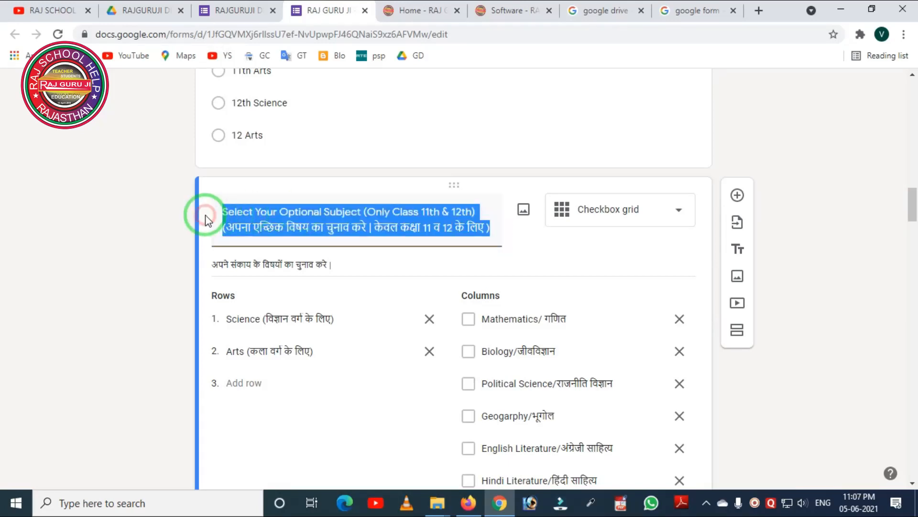
left_click(242, 10)
triple_click(239, 367)
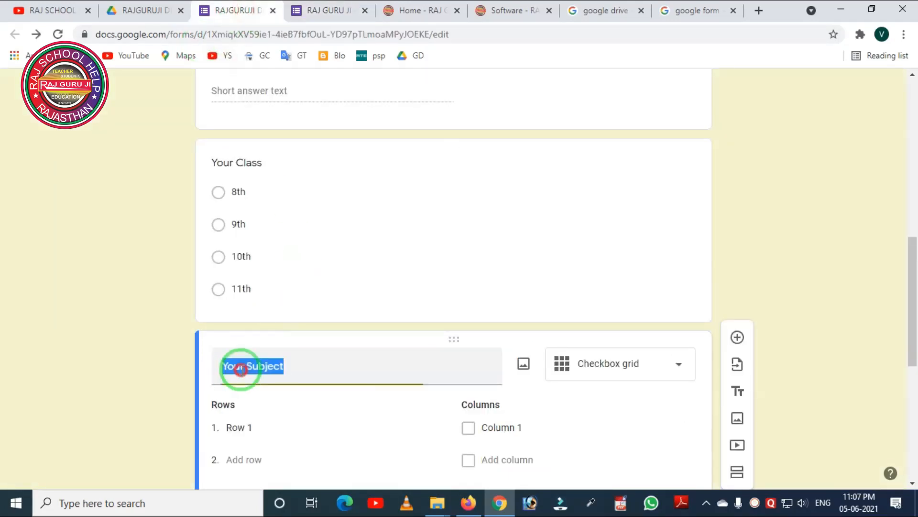
key("ctrl+v")
Name the grid's first row "Science (विज्ञान वर्ग के लिए)", copied from the RAJ GURU JI form's subject question
left_click(312, 10)
triple_click(301, 324)
key("ctrl+c")
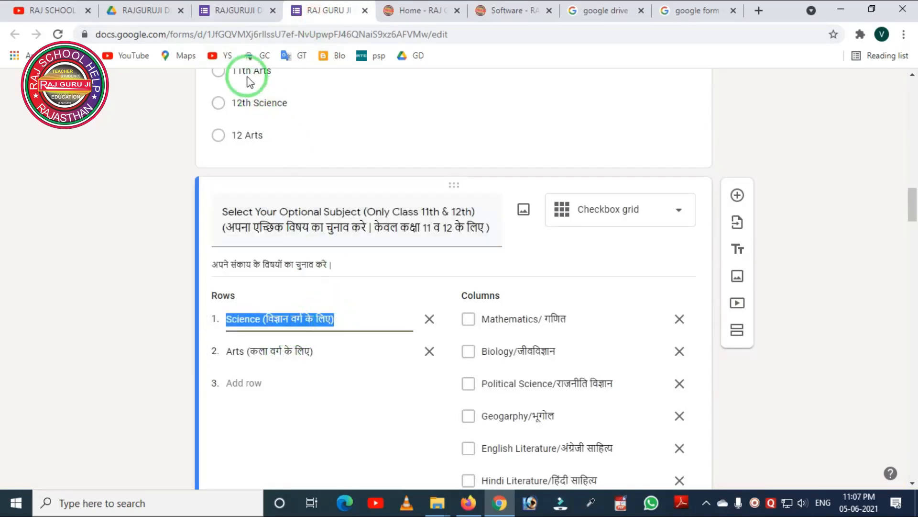
left_click(236, 10)
left_click(293, 395)
scroll(295, 378, "down", 1)
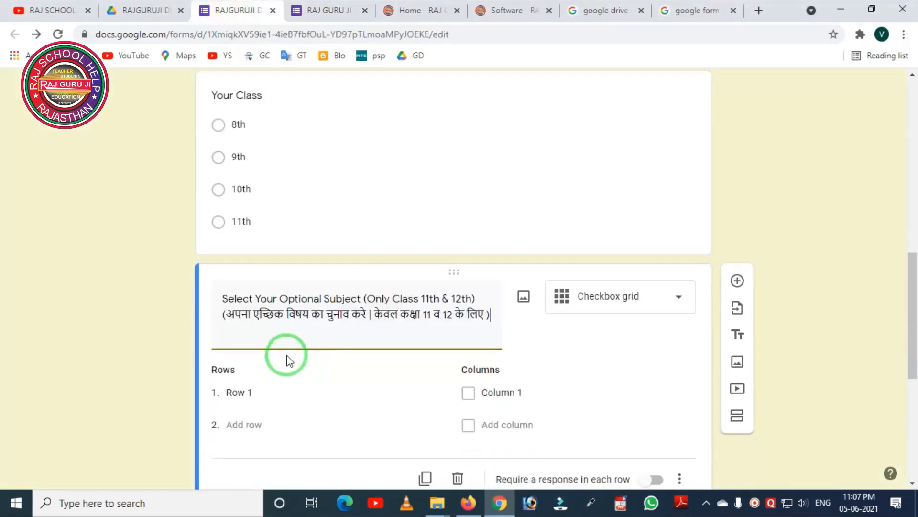
left_click(241, 392)
key("ctrl+v")
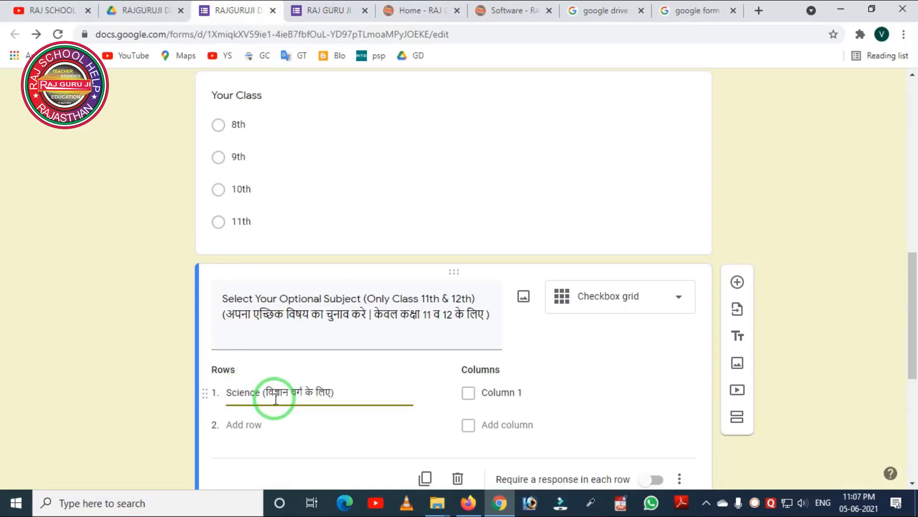
Enter Math and bio as the columns of the optional subject grid
left_click(515, 397)
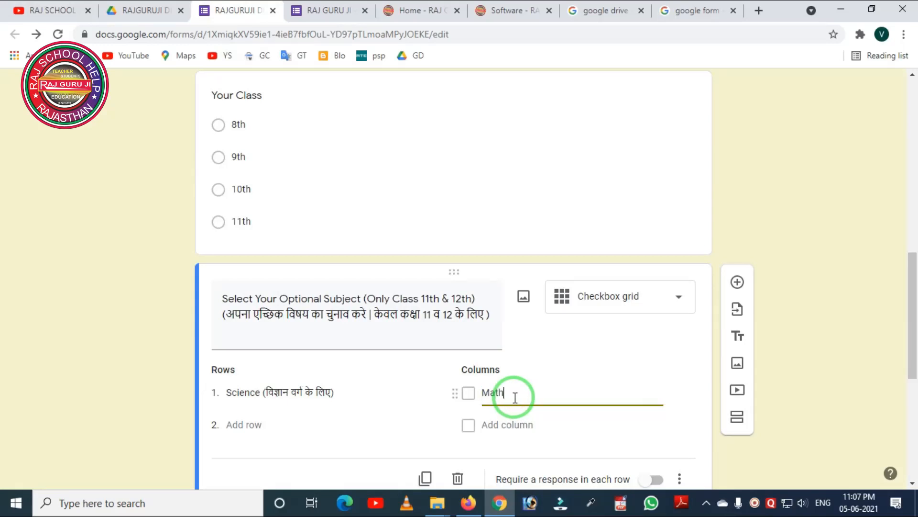
left_click(508, 424)
type("blo")
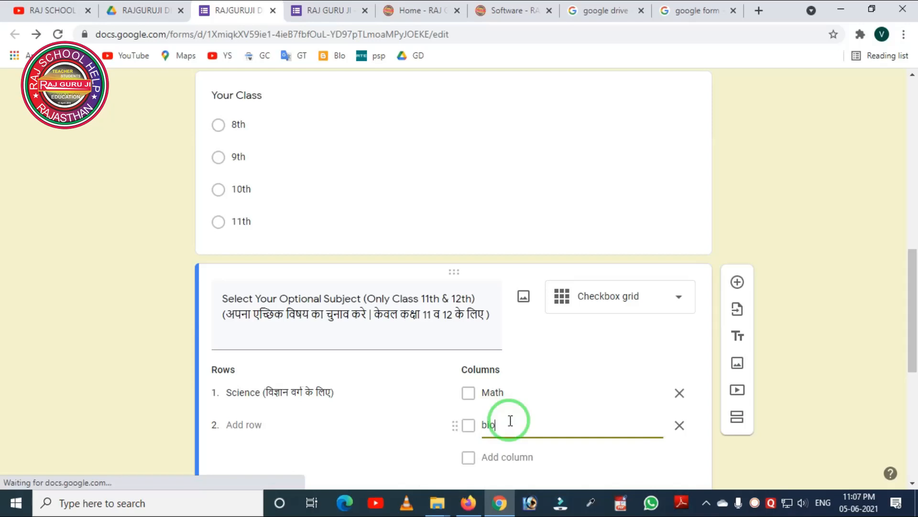
scroll(510, 421, "down", 3)
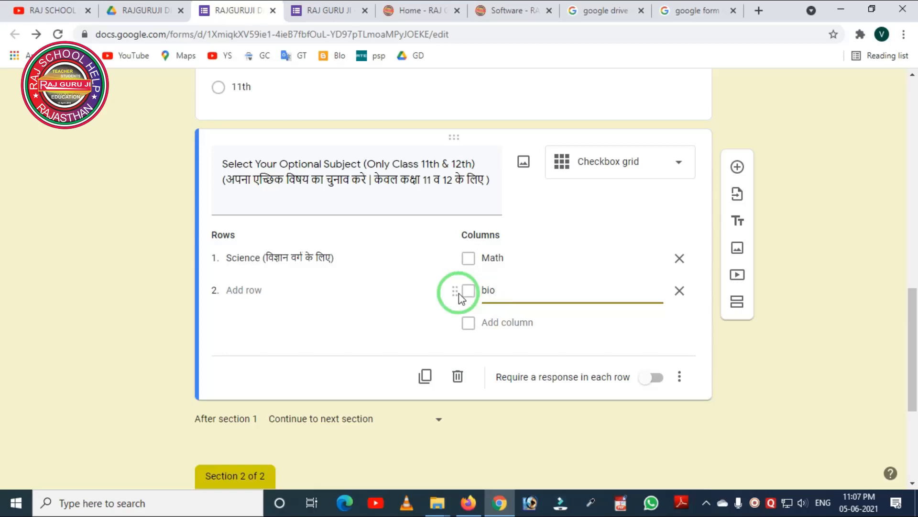
Compare the untitled section 2 with the heading, description and questions of section 2 in the RAJ GURU JI form
scroll(277, 318, "down", 2)
scroll(381, 240, "up", 4)
scroll(380, 239, "down", 6)
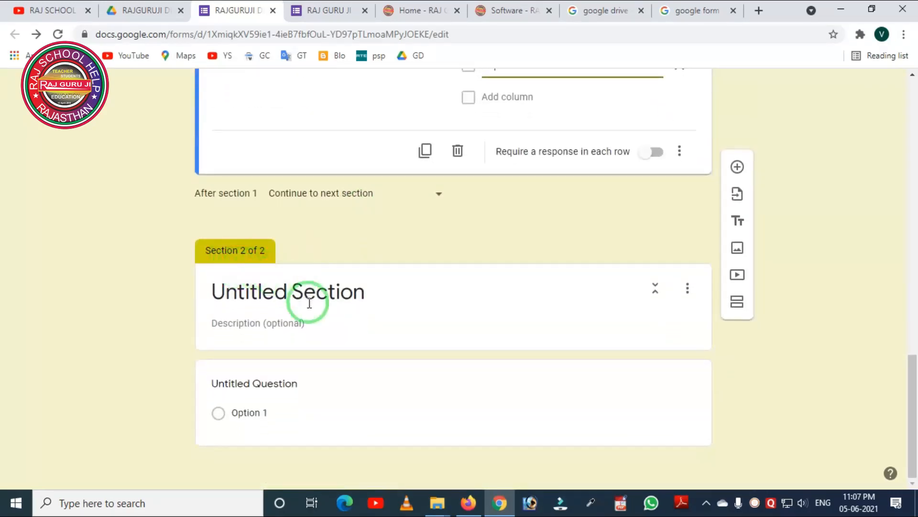
left_click(285, 292)
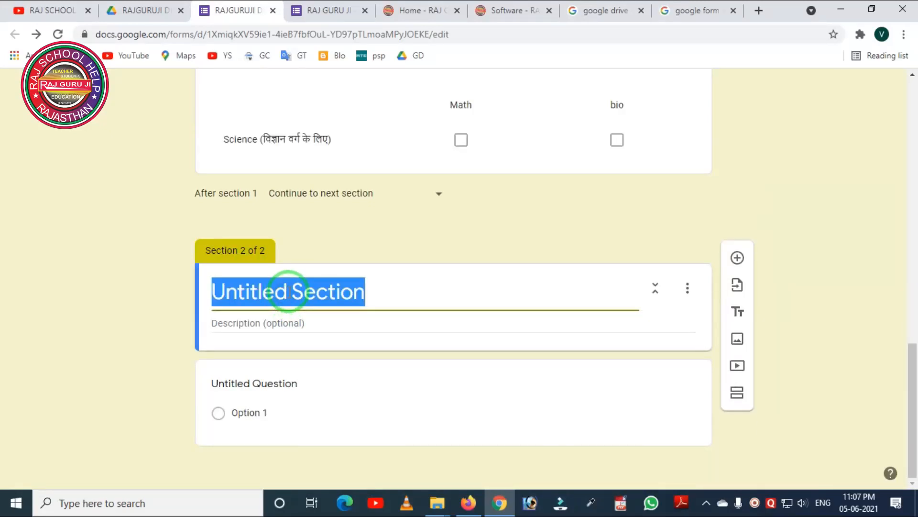
mouse_move(190, 268)
left_mouse_down()
mouse_move(220, 309)
mouse_move(383, 335)
left_mouse_up()
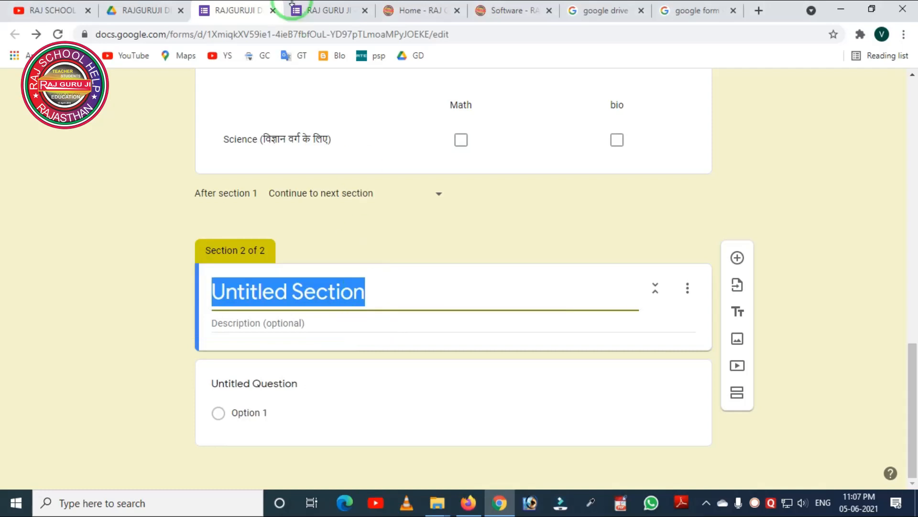
left_click(307, 12)
scroll(341, 298, "down", 15)
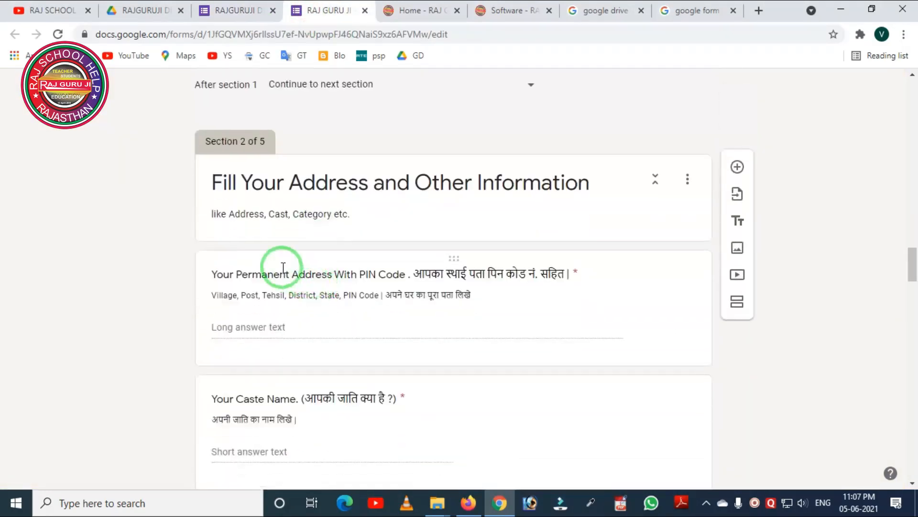
mouse_move(185, 113)
left_mouse_down()
mouse_move(199, 146)
mouse_move(339, 171)
left_mouse_up()
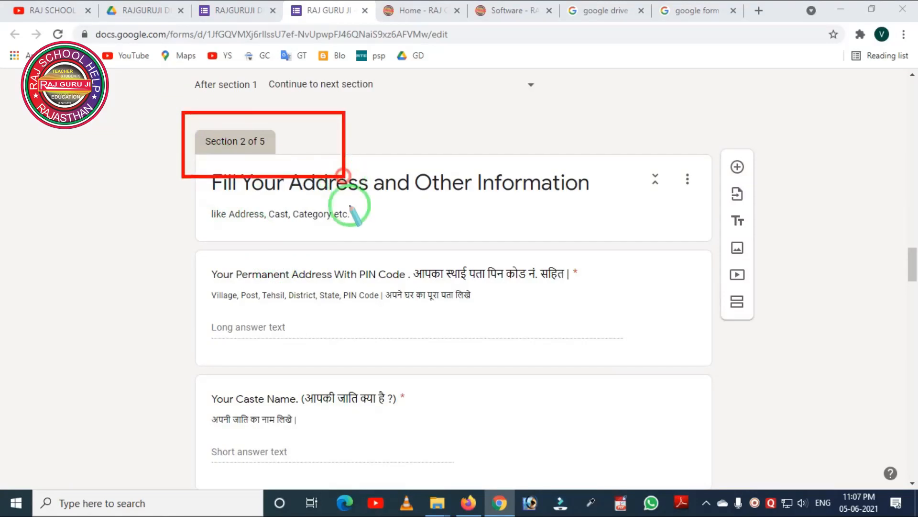
mouse_move(198, 167)
left_mouse_down()
mouse_move(232, 182)
mouse_move(642, 245)
left_mouse_up()
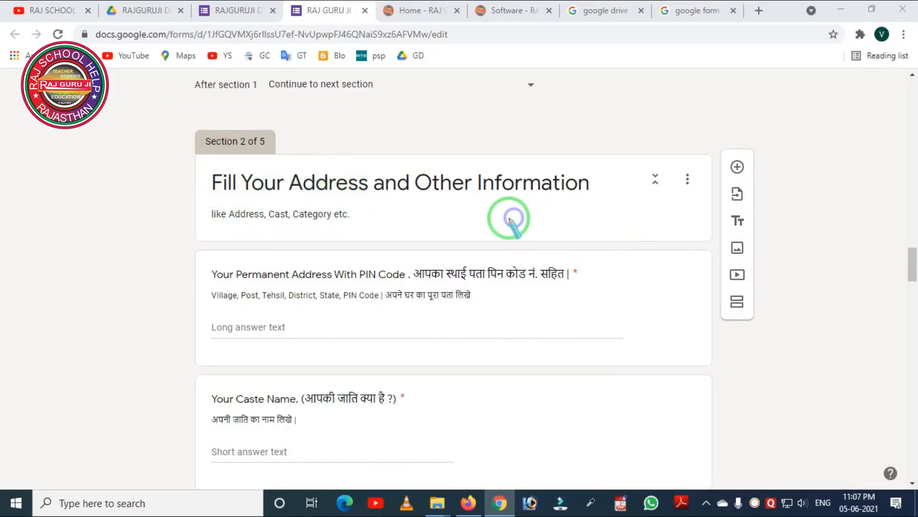
scroll(346, 172, "down", 5)
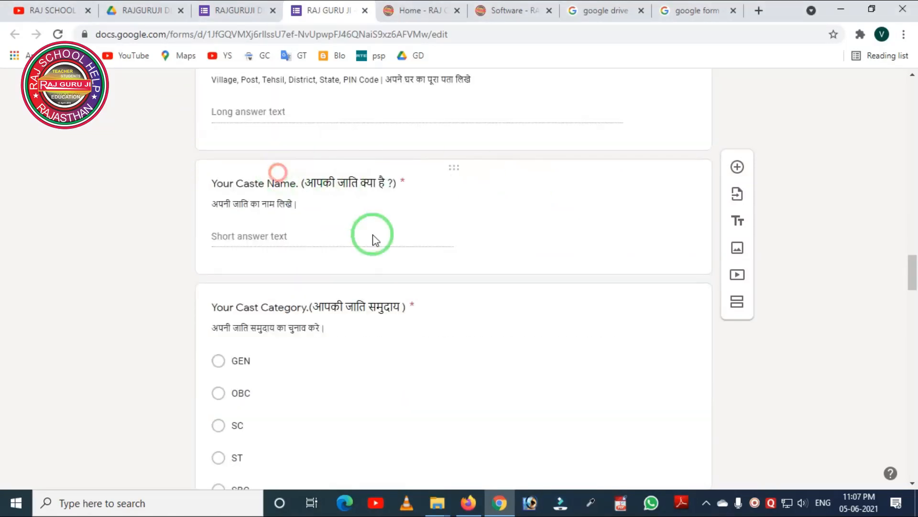
scroll(349, 215, "up", 5)
Title section 2 of the demo form "Fill Your Address and Other Information", copied from the RAJ GURU JI form
left_click(389, 239)
key("ctrl+c")
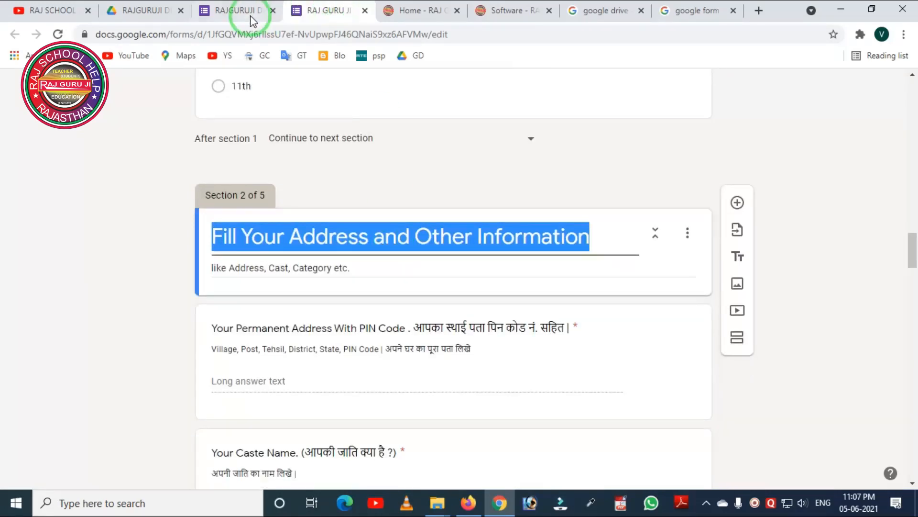
left_click(242, 19)
left_click(338, 279)
key("ctrl+v")
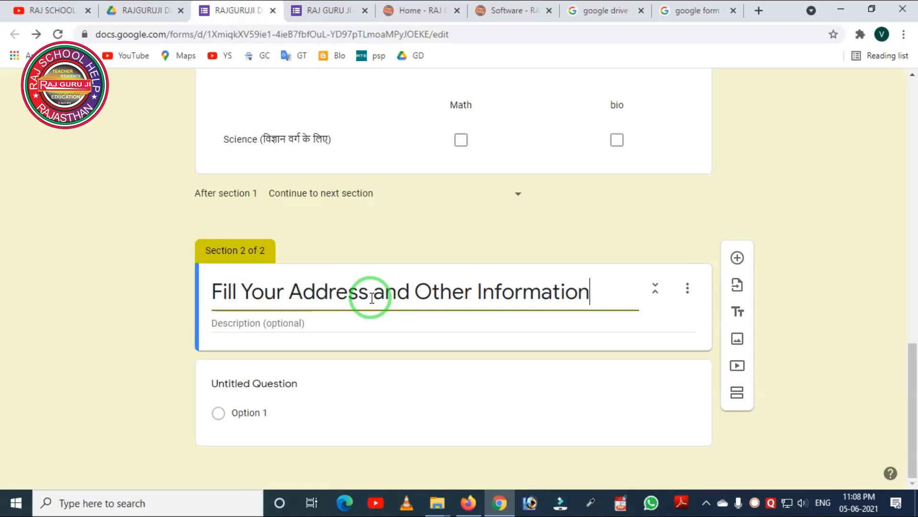
Copy the description "like Address, Cast, Category etc." from the RAJ GURU JI form into section 2 of the demo form
left_click(342, 14)
left_click(330, 267)
key("ctrl+c")
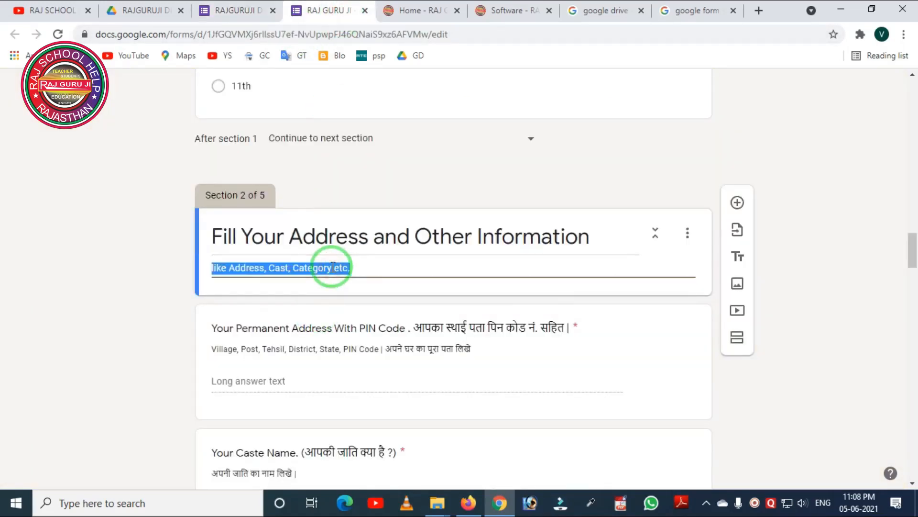
left_click(233, 12)
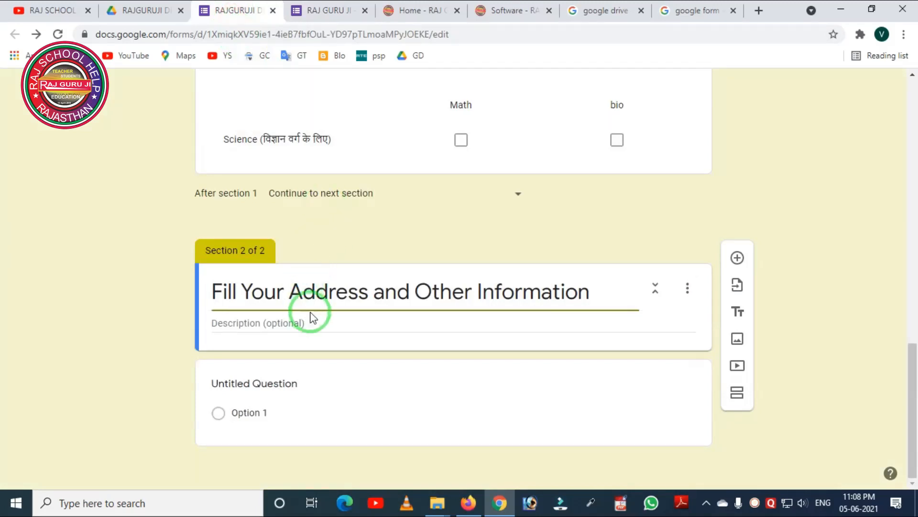
left_click(287, 327)
key("ctrl+v")
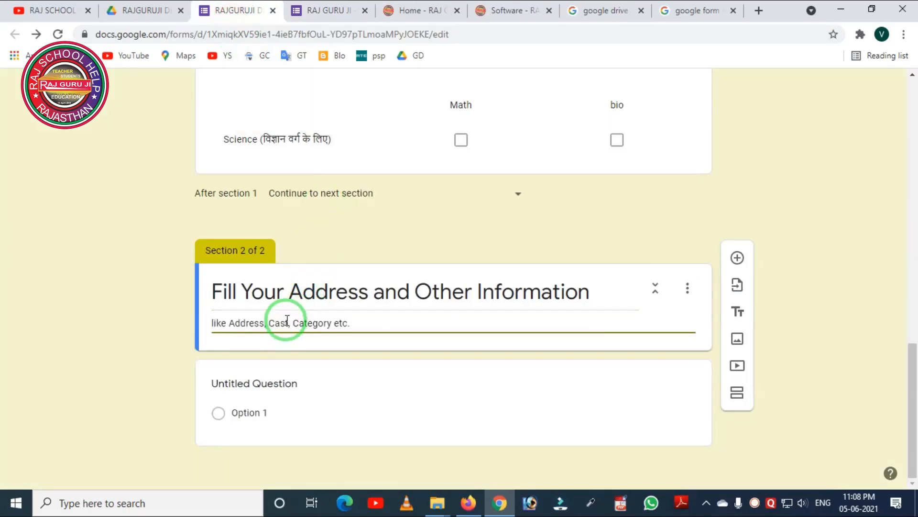
Turn the untitled question in section 2 into a required paragraph question titled Address
left_click(330, 414)
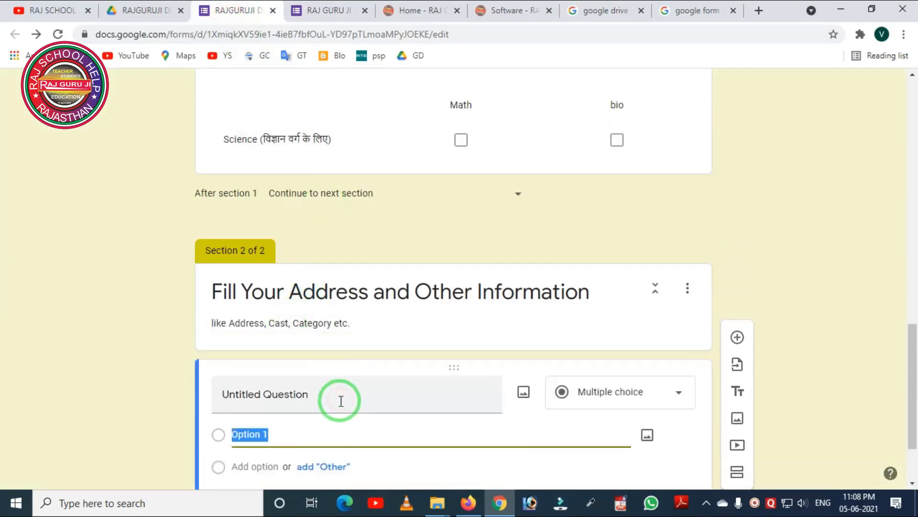
scroll(322, 410, "down", 2)
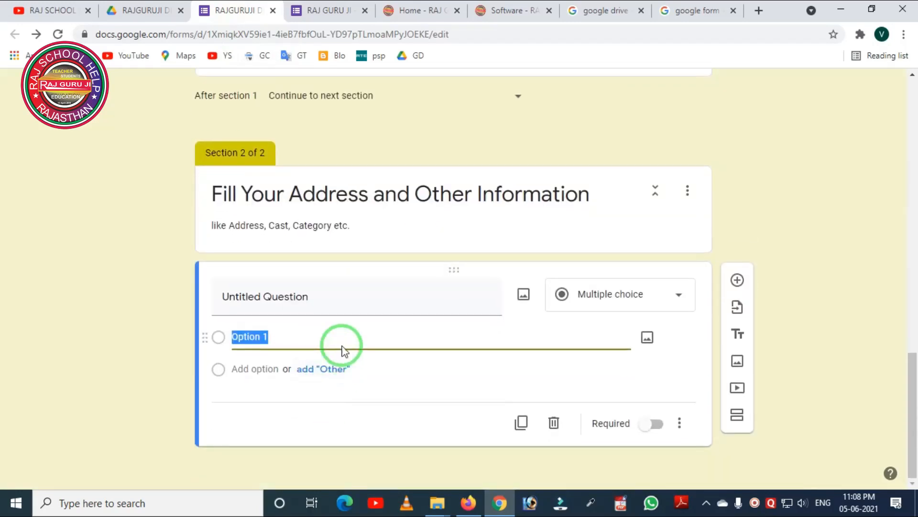
left_click(672, 309)
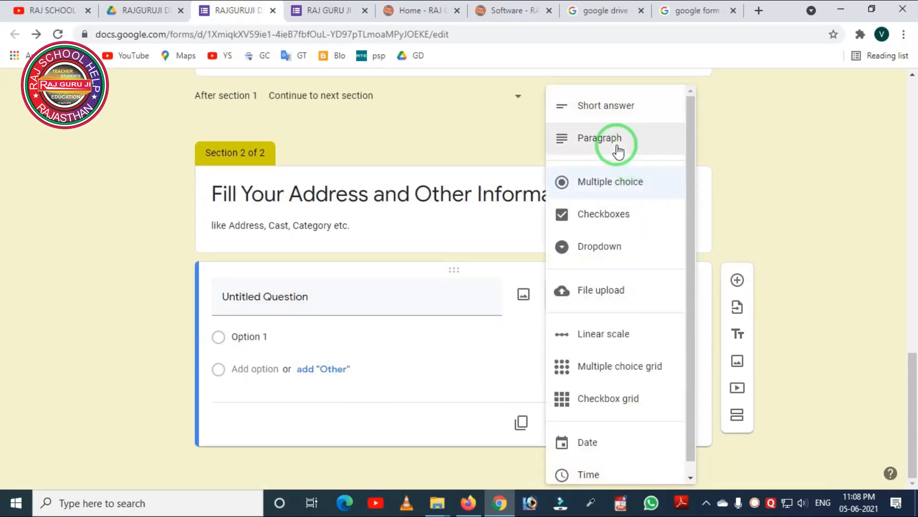
left_click(618, 150)
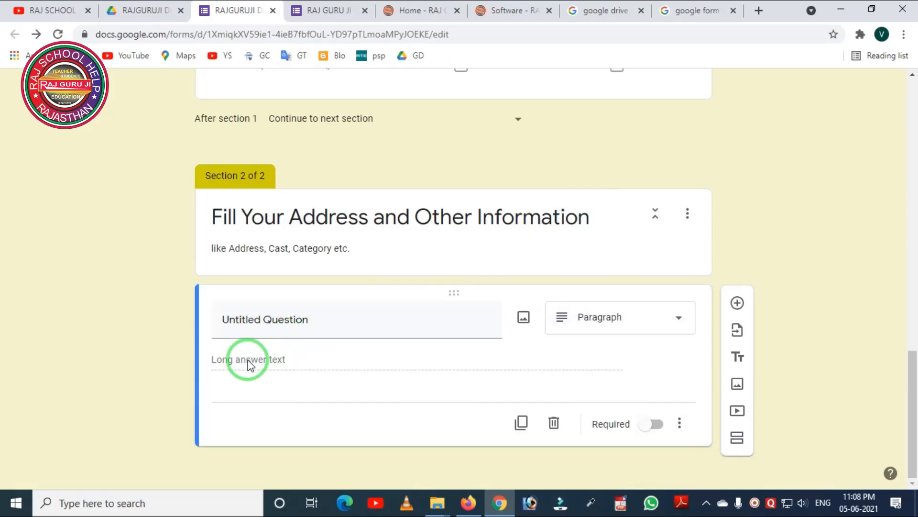
left_click(322, 319)
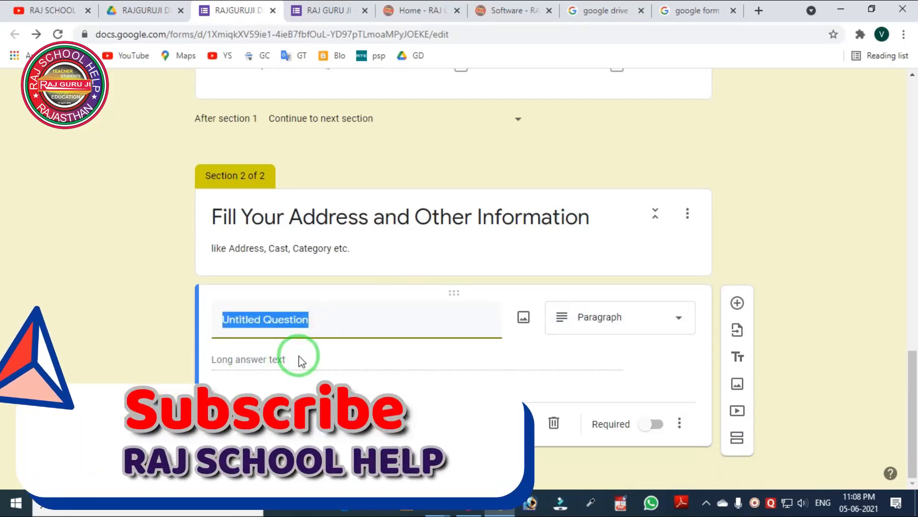
type("Address")
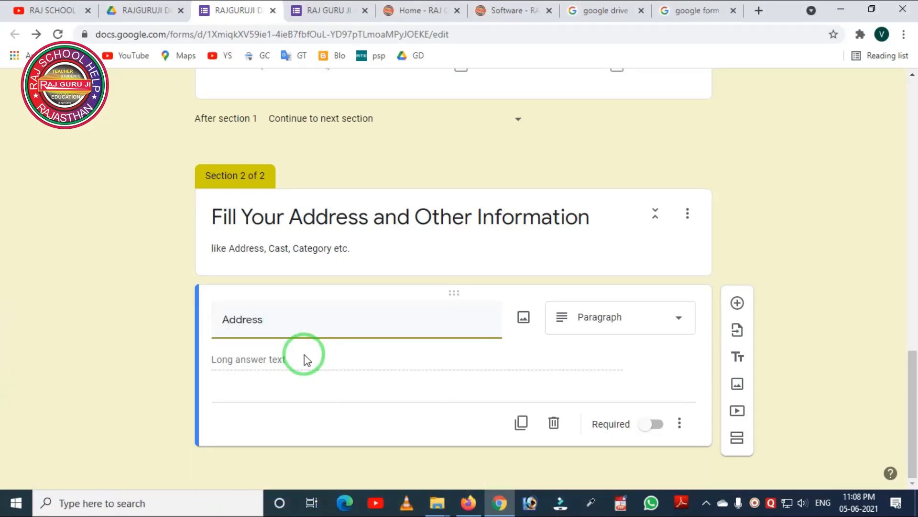
left_click(657, 425)
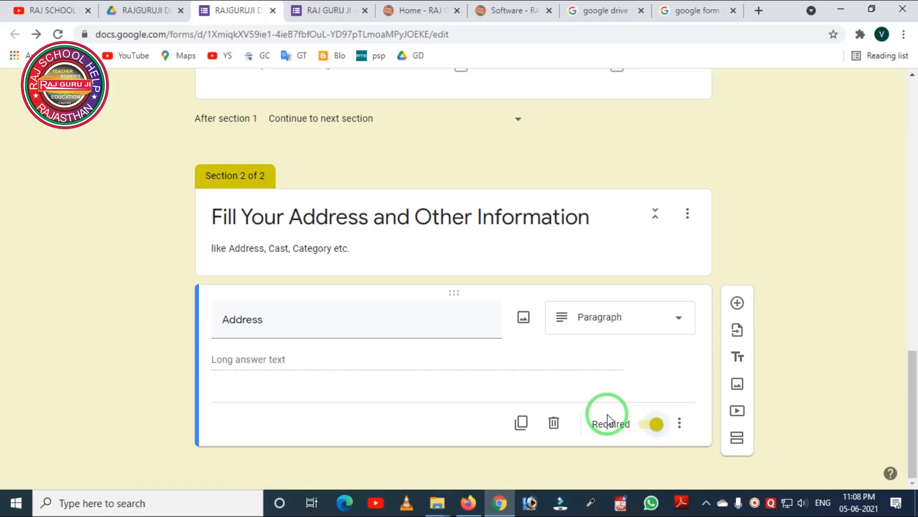
Add a third section after the Address question and title it "Document upload"
left_click(737, 437)
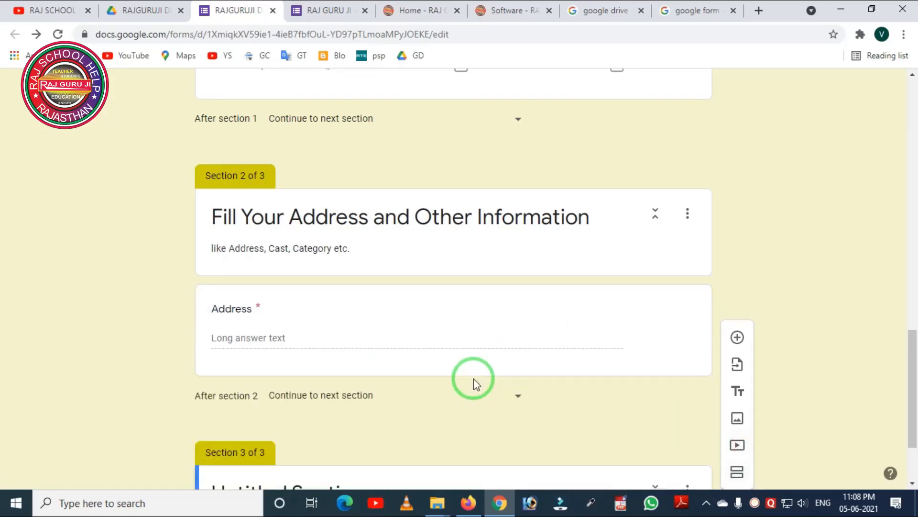
scroll(480, 389, "down", 2)
left_click(249, 386)
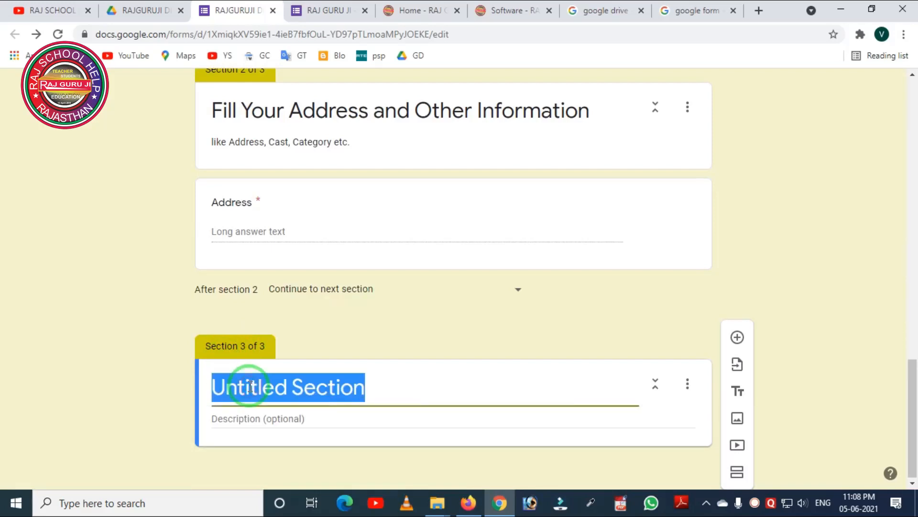
type("Docume")
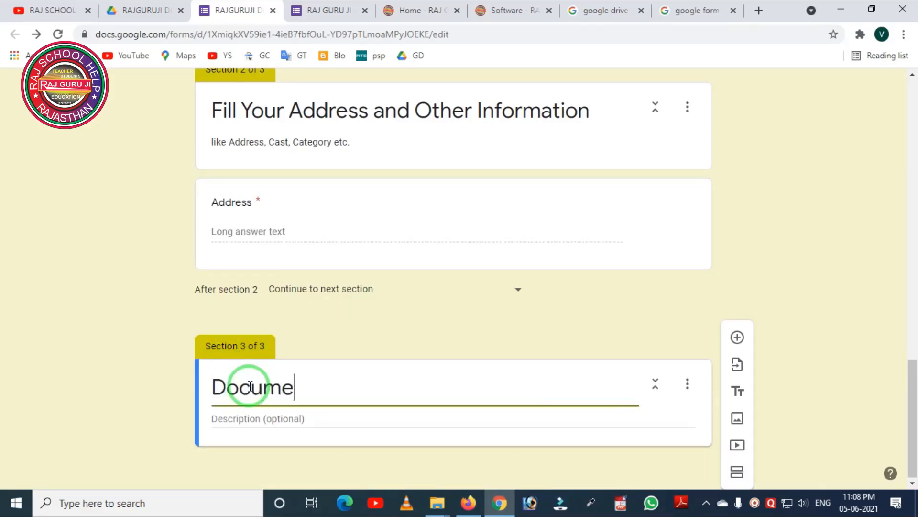
type("nt upolo")
key("BackSpace")
key("BackSpace")
key("BackSpace")
type("load")
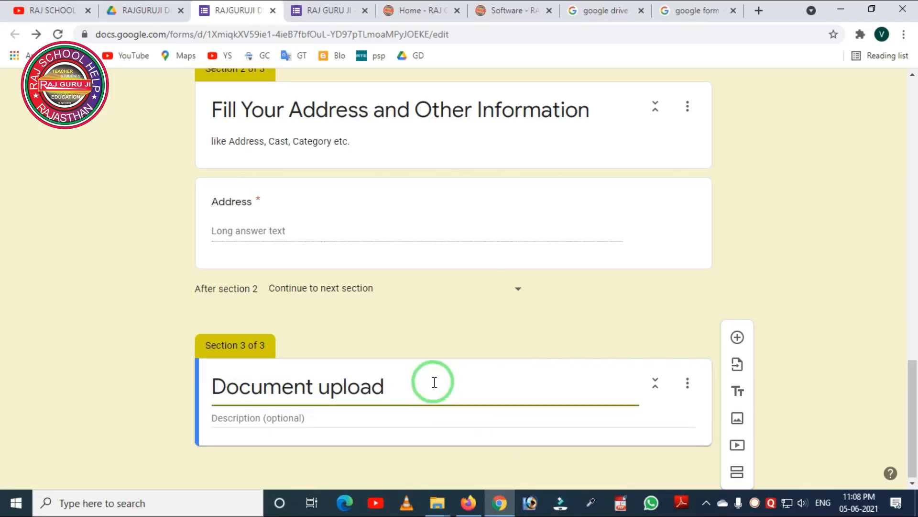
Add a question to the Document upload section titled "Upload Your Aadhar Card. ( आपका आधार कार्ड अपलोड करे )", copied from the RAJ GURU JI form
left_click(736, 336)
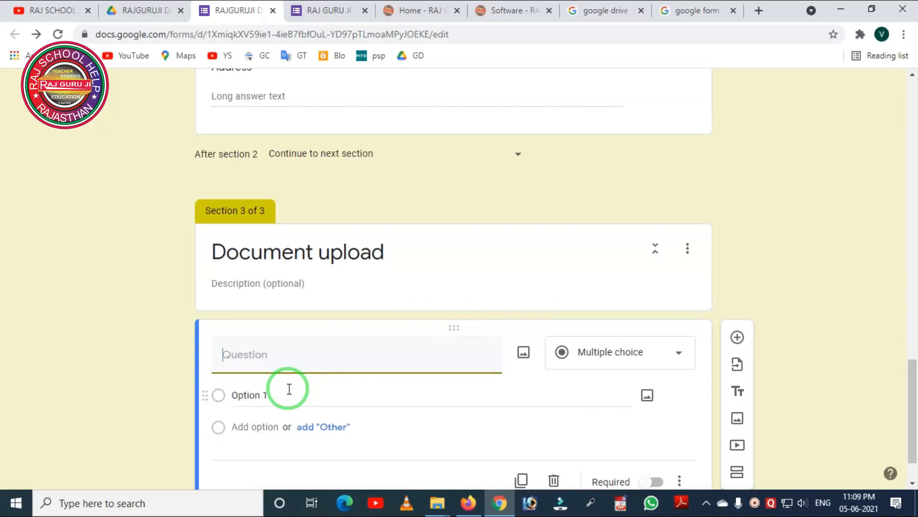
key("ctrl+2")
left_click_drag(154, 330, 727, 505)
right_click(588, 440)
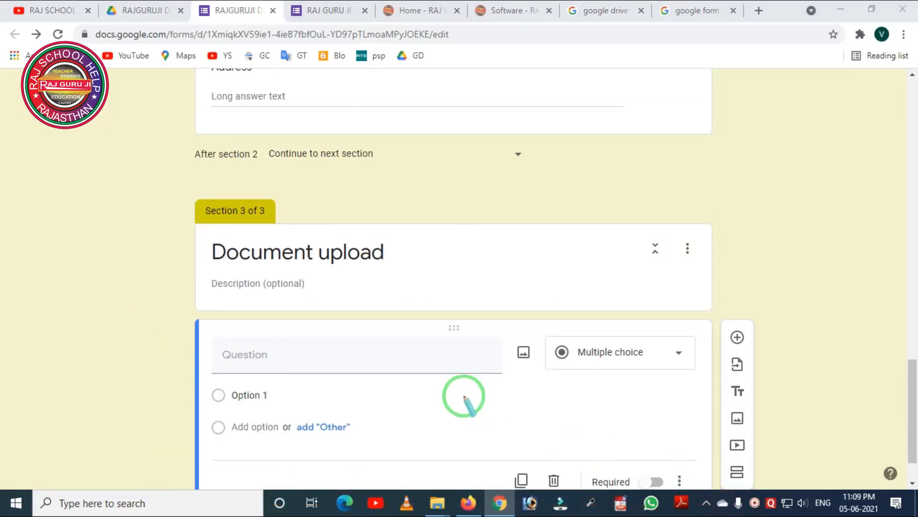
left_click(311, 357)
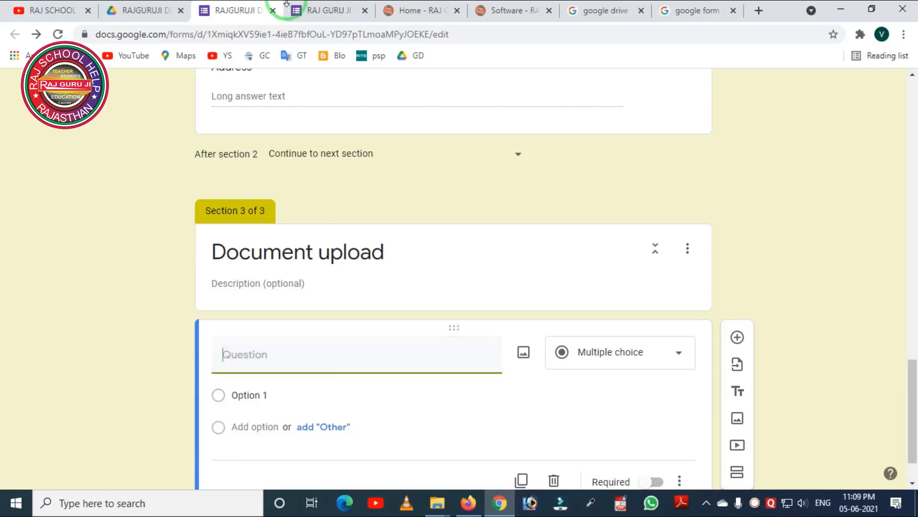
left_click(301, 10)
scroll(364, 201, "down", 8)
scroll(361, 211, "down", 12)
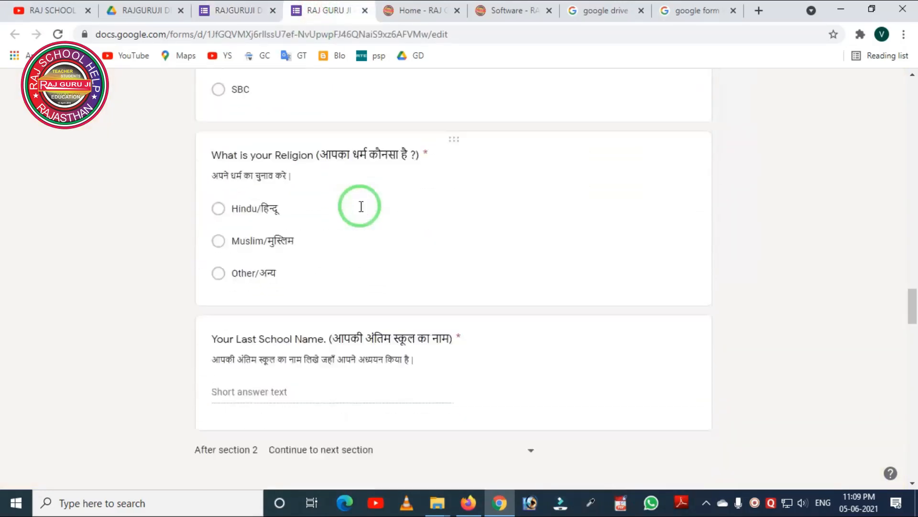
scroll(323, 250, "down", 3)
left_click(341, 195)
key("ctrl+c")
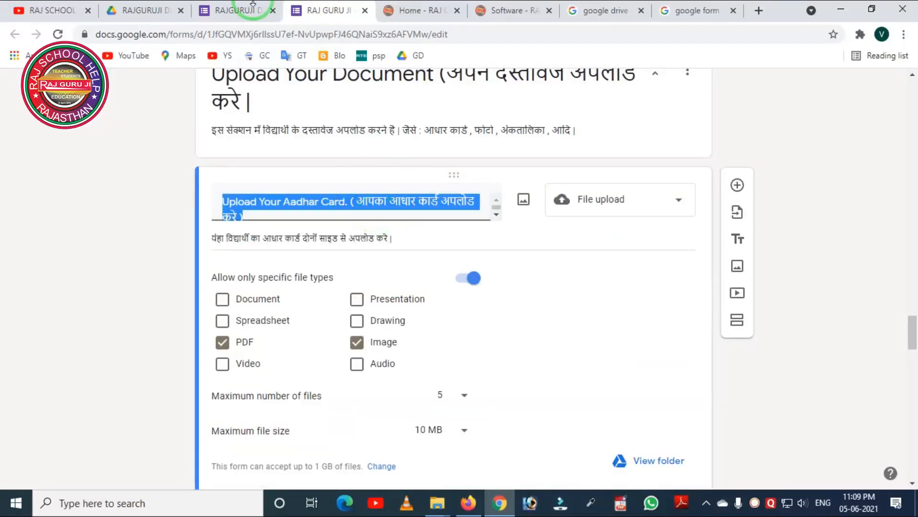
left_click(237, 10)
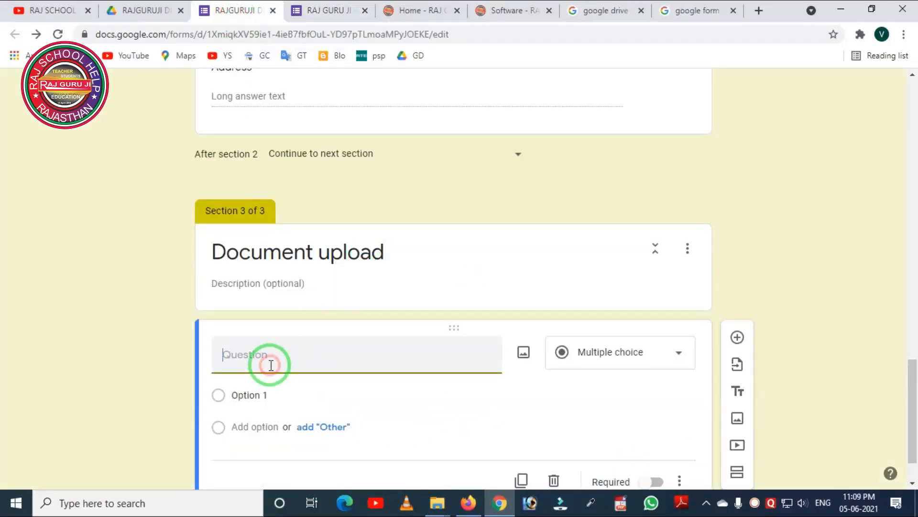
key("ctrl+v")
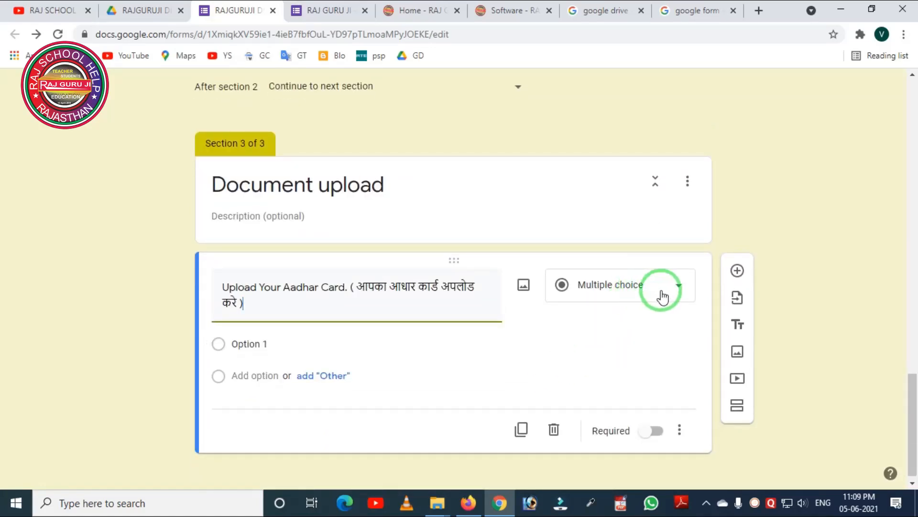
Change the Aadhar card question's answer type to File upload and accept letting respondents upload files to Drive
left_click(657, 296)
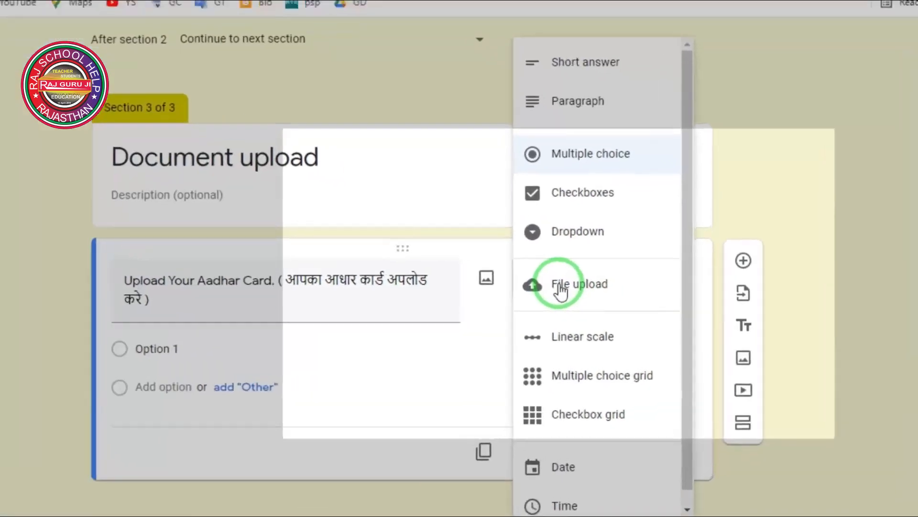
left_click(558, 286)
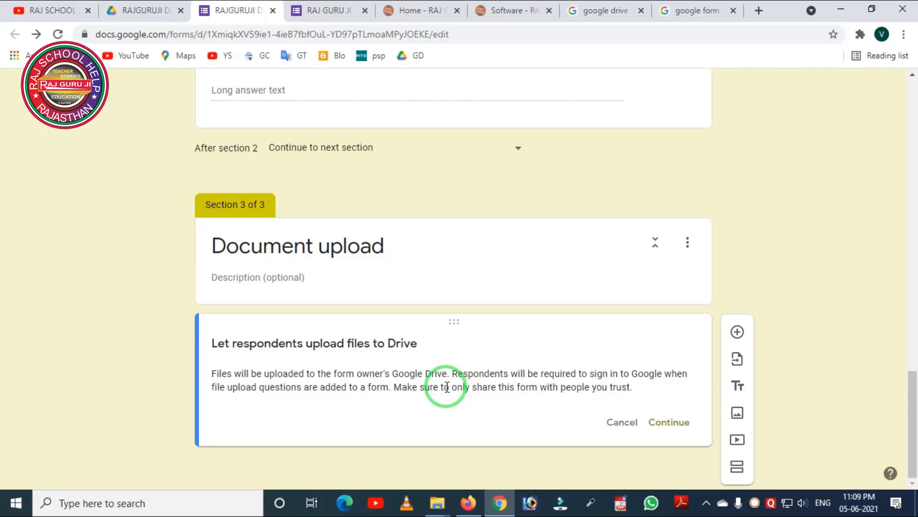
left_click(658, 423)
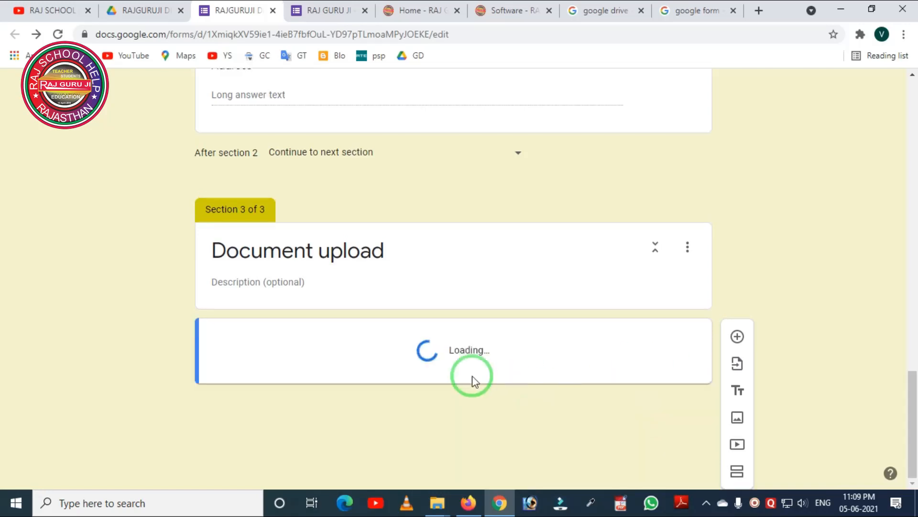
scroll(425, 364, "down", 4)
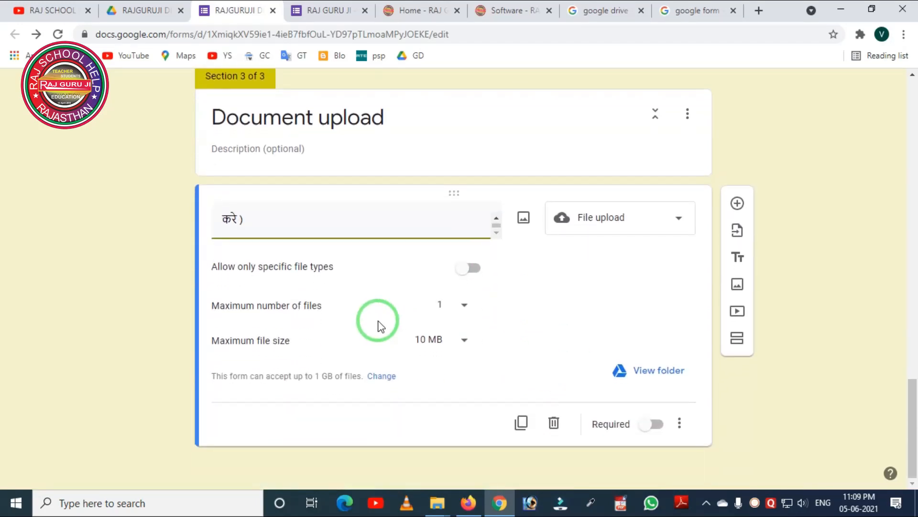
mouse_move(195, 238)
left_mouse_down()
mouse_move(201, 254)
mouse_move(297, 280)
left_mouse_up()
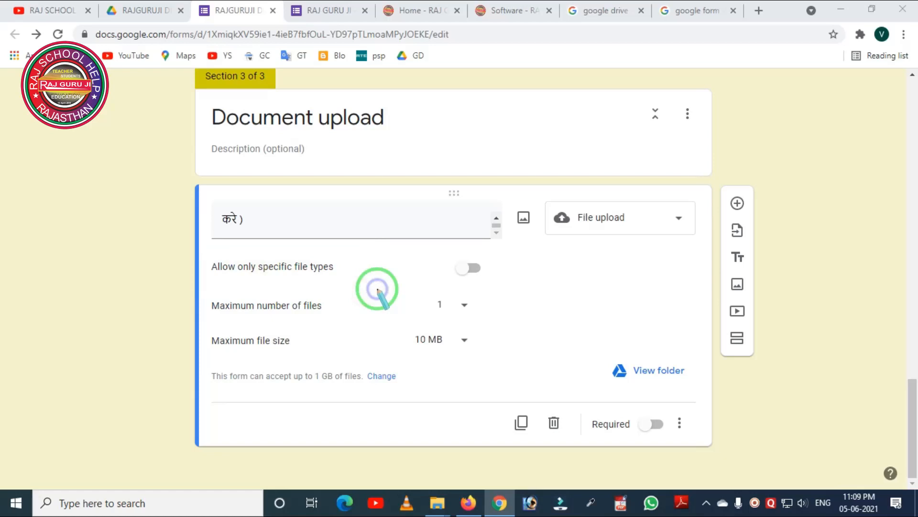
Restrict the Aadhar card upload to specific file types, allowing Drawing and PDF
left_click(475, 271)
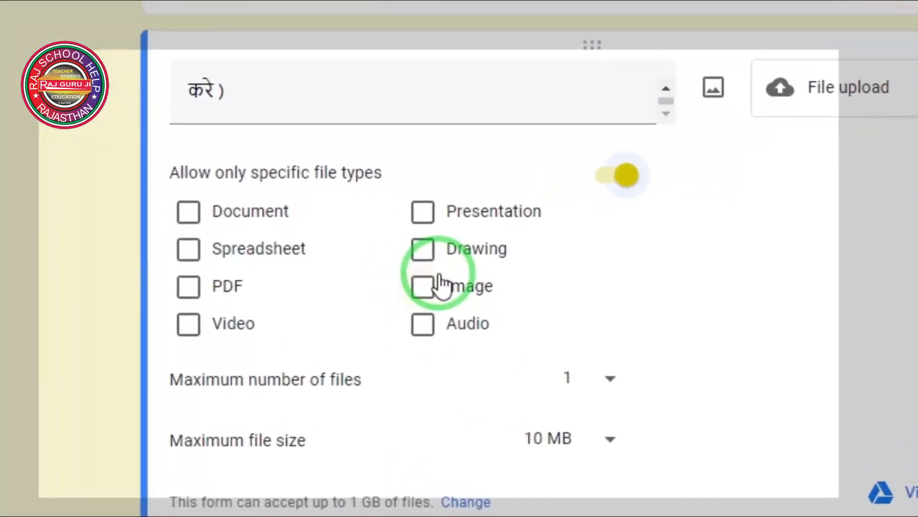
left_click(445, 239)
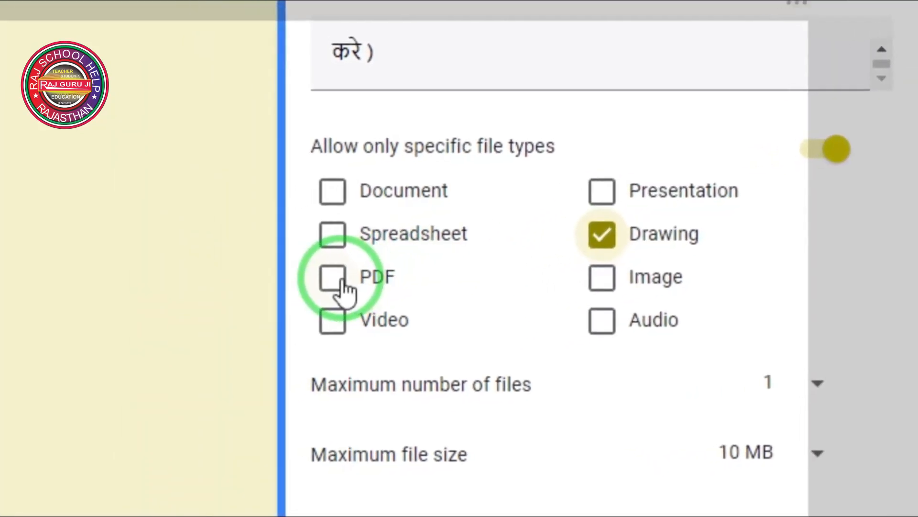
left_click(342, 283)
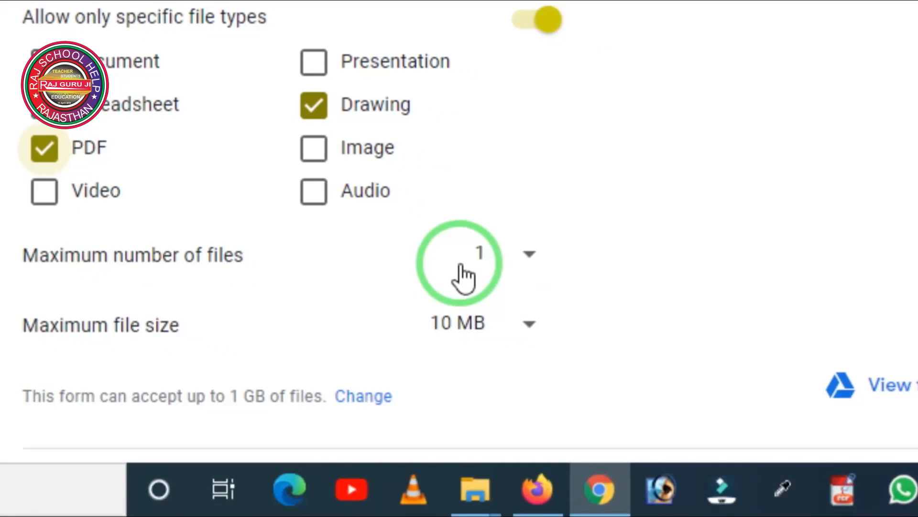
Allow up to 5 files of at most 10 MB each for the Aadhar card upload and make the question required
left_click(499, 256)
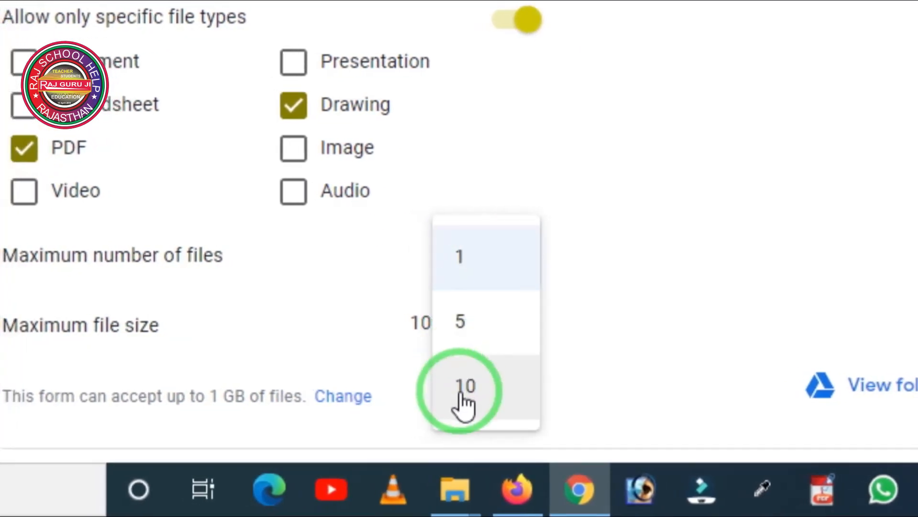
scroll(466, 383, "down", 2)
left_click(462, 332)
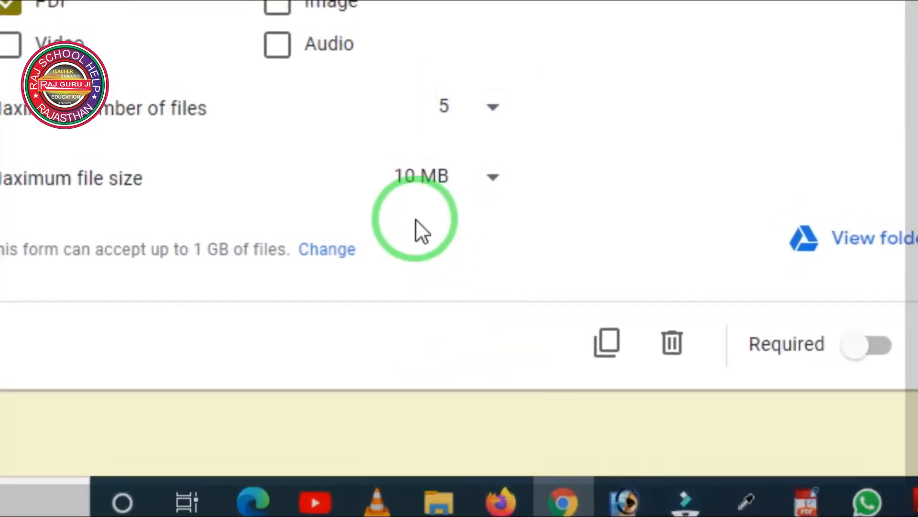
left_click(456, 187)
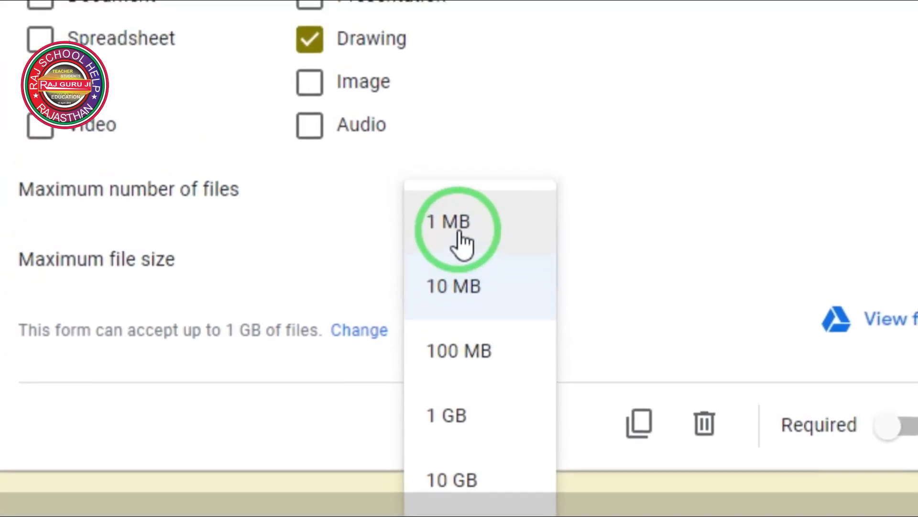
left_click(471, 236)
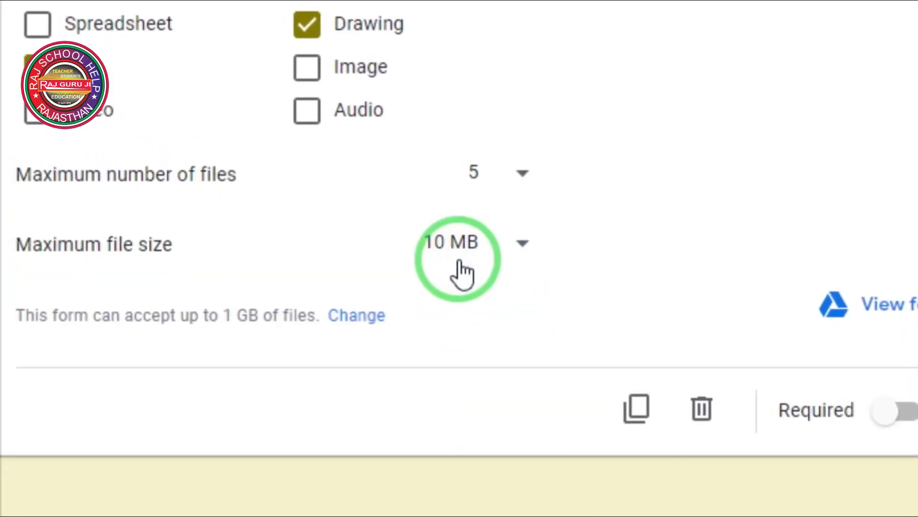
left_click(897, 411)
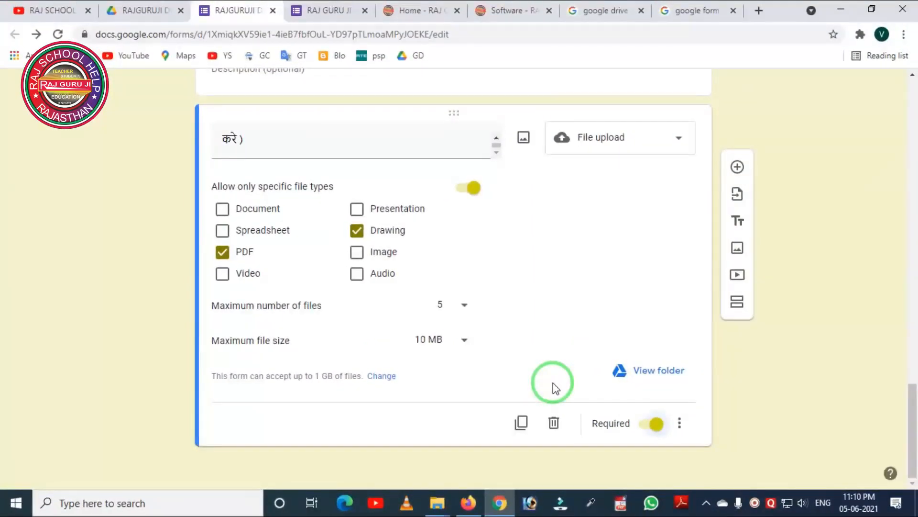
scroll(486, 364, "up", 1)
scroll(486, 364, "down", 1)
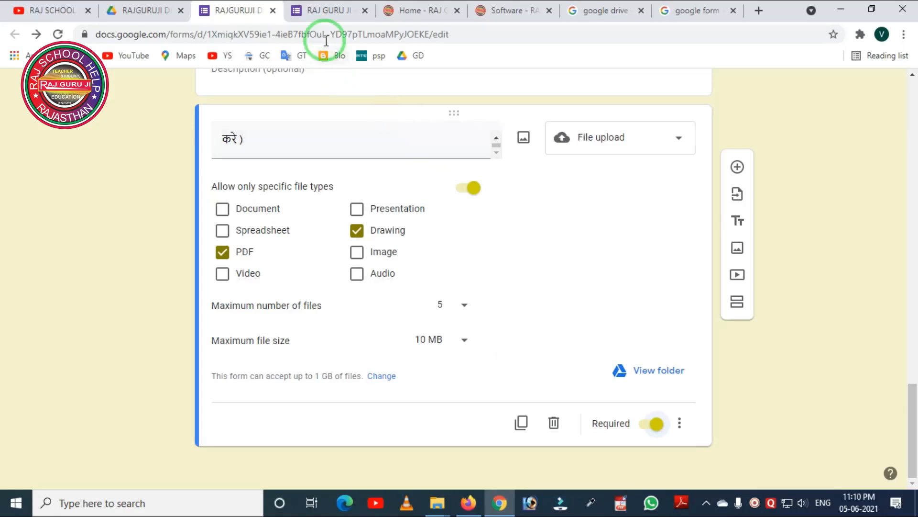
scroll(691, 348, "up", 1)
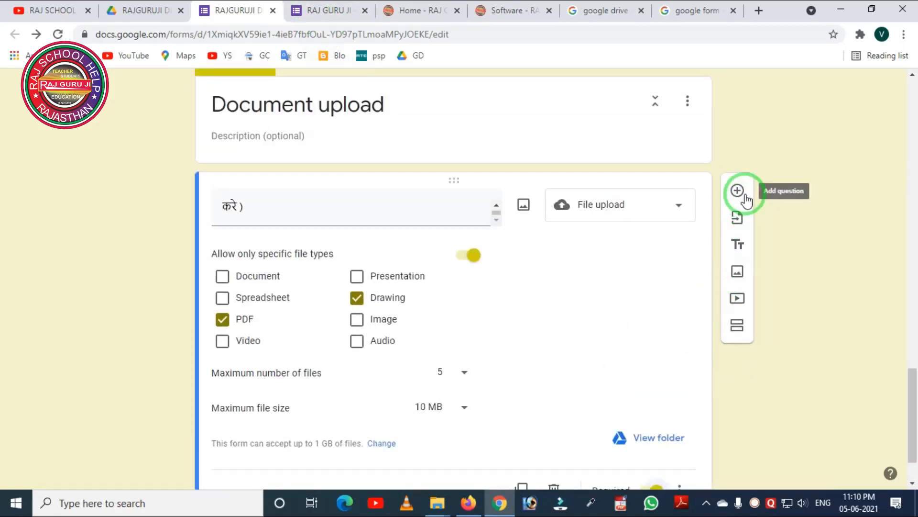
left_click(737, 190)
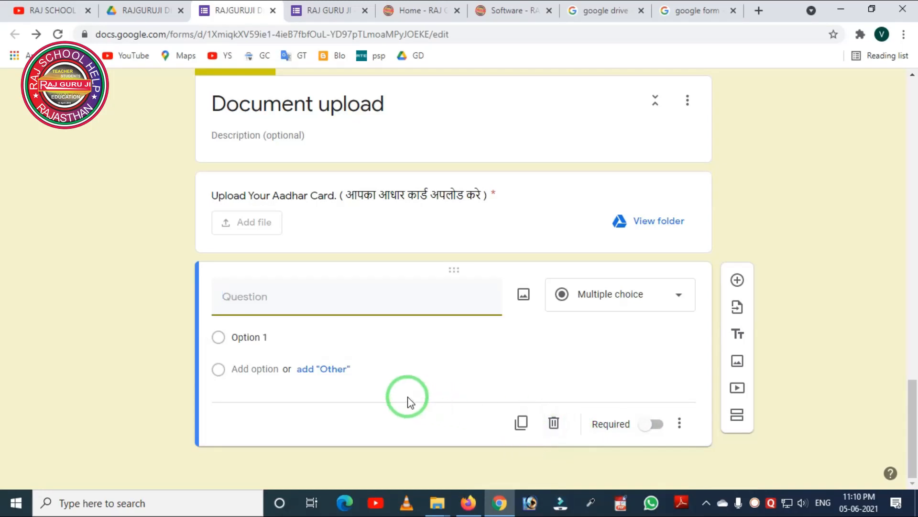
mouse_move(175, 260)
left_mouse_down()
mouse_move(643, 469)
mouse_move(802, 498)
left_mouse_up()
key("Escape")
left_click(553, 423)
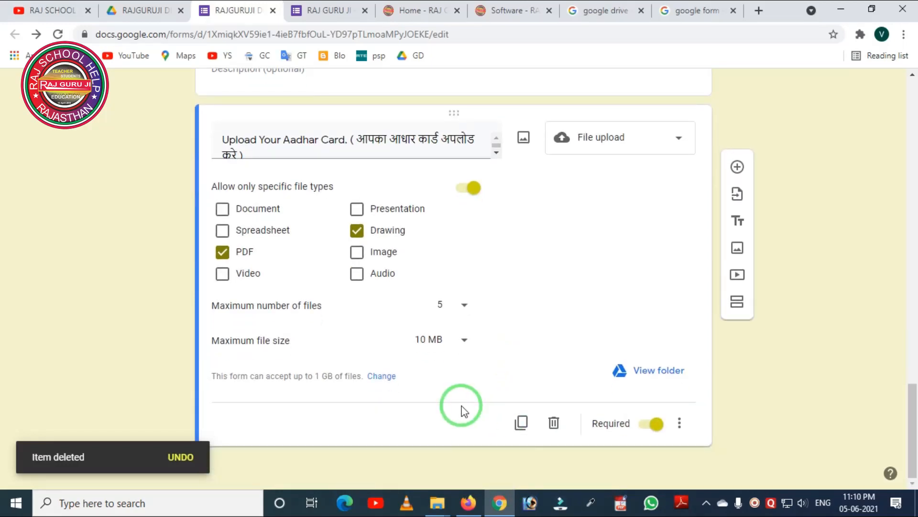
Review the demo form from its header through the name, father name and class questions of section 1
scroll(461, 411, "up", 4)
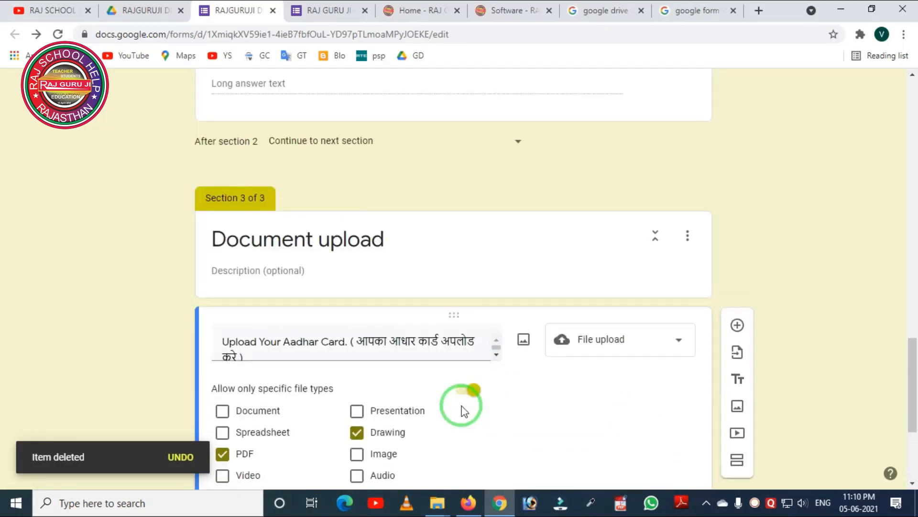
scroll(462, 411, "up", 20)
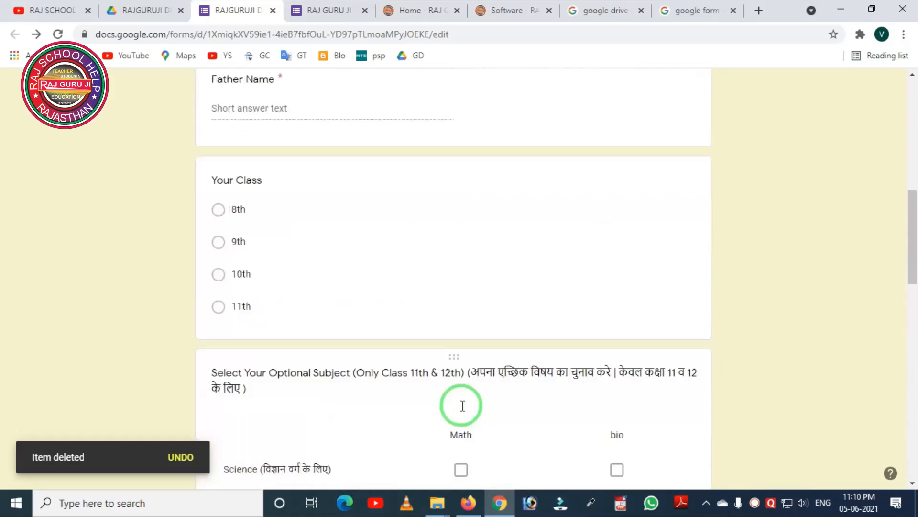
scroll(462, 409, "down", 4)
scroll(462, 409, "up", 4)
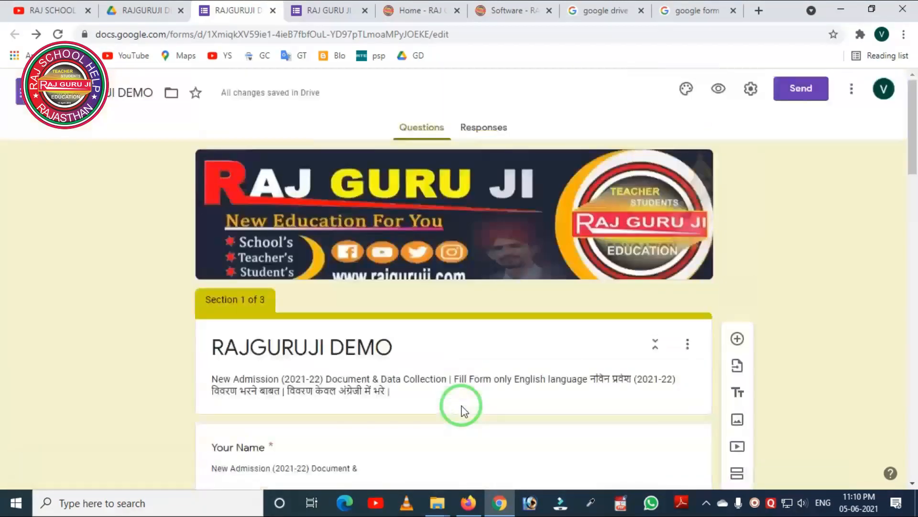
scroll(462, 409, "down", 3)
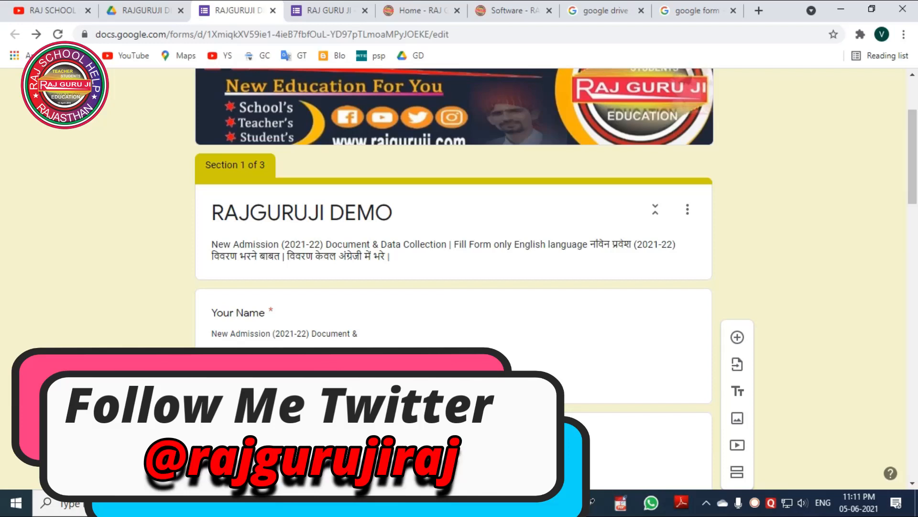
scroll(357, 311, "down", 3)
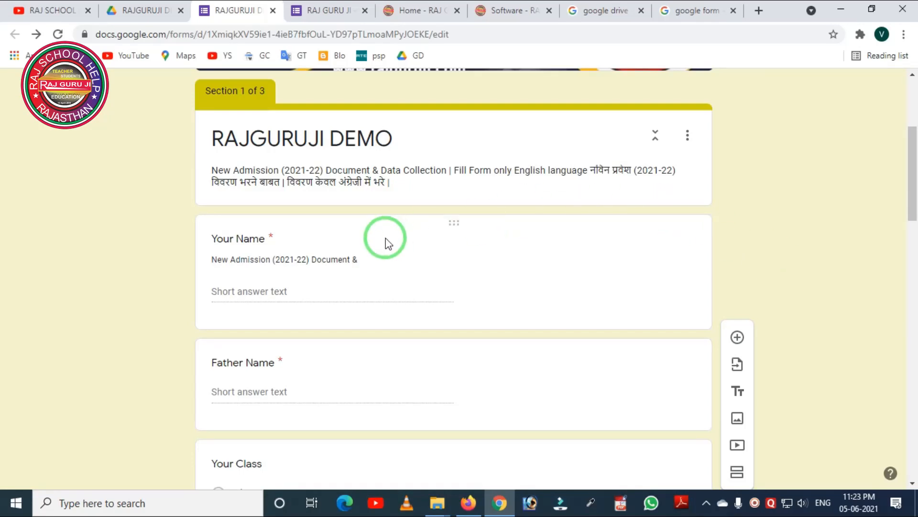
scroll(385, 239, "down", 3)
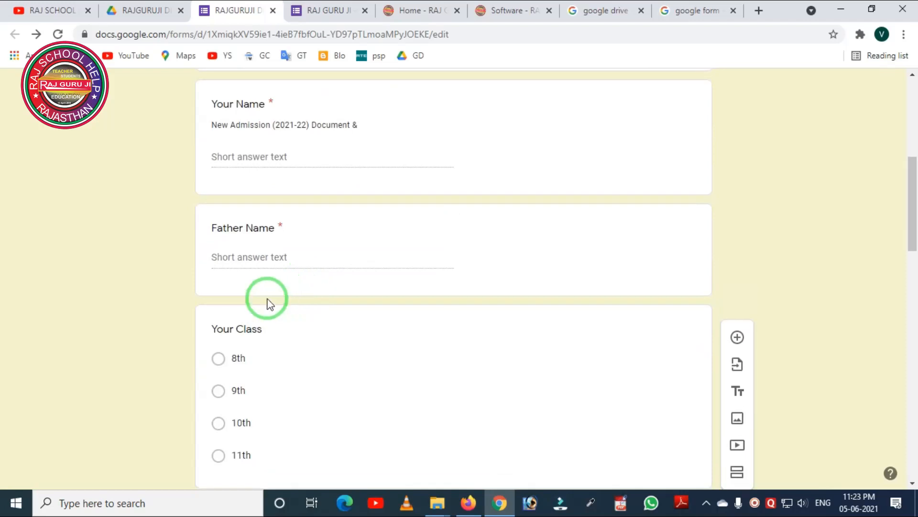
mouse_move(146, 228)
left_mouse_down()
mouse_move(148, 269)
mouse_move(375, 353)
mouse_move(480, 363)
left_mouse_up()
right_click(304, 272)
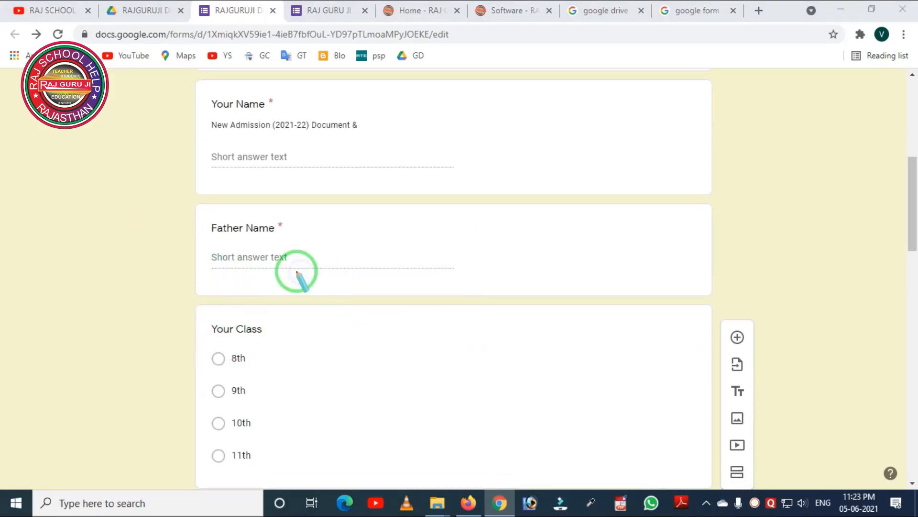
Review the demo form's three sections, from the header and name questions through optional subject and address to the document upload
left_click(300, 274)
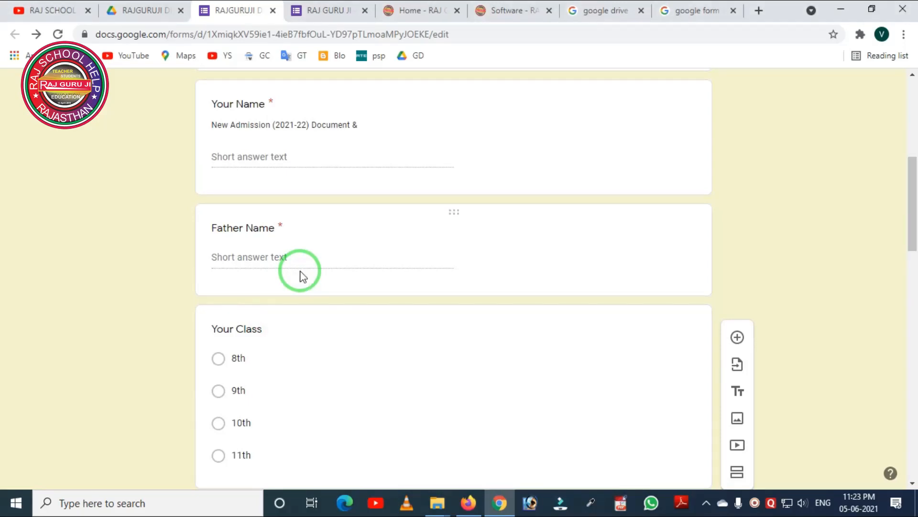
left_click(669, 279)
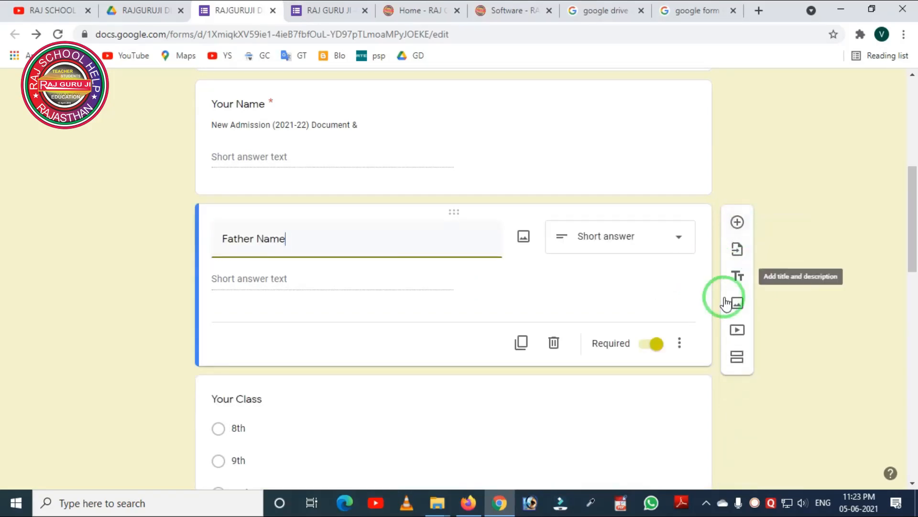
scroll(665, 327, "down", 3)
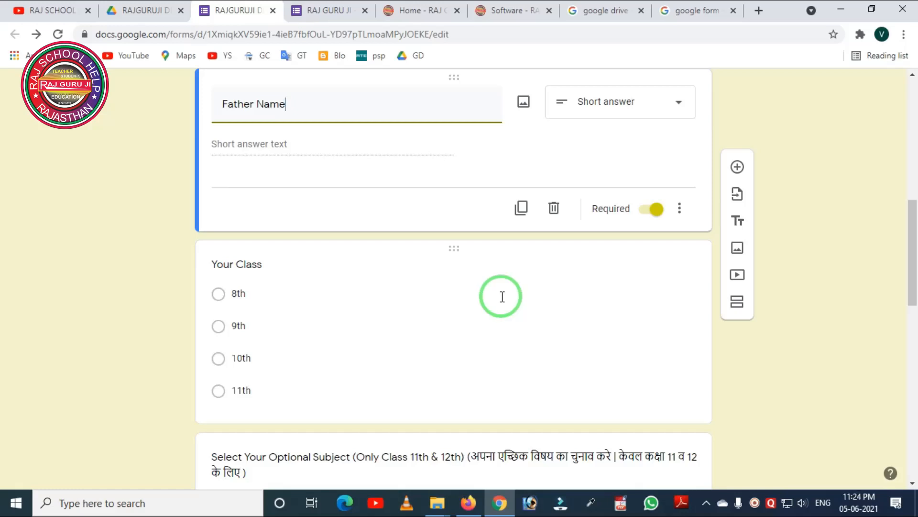
scroll(502, 297, "down", 15)
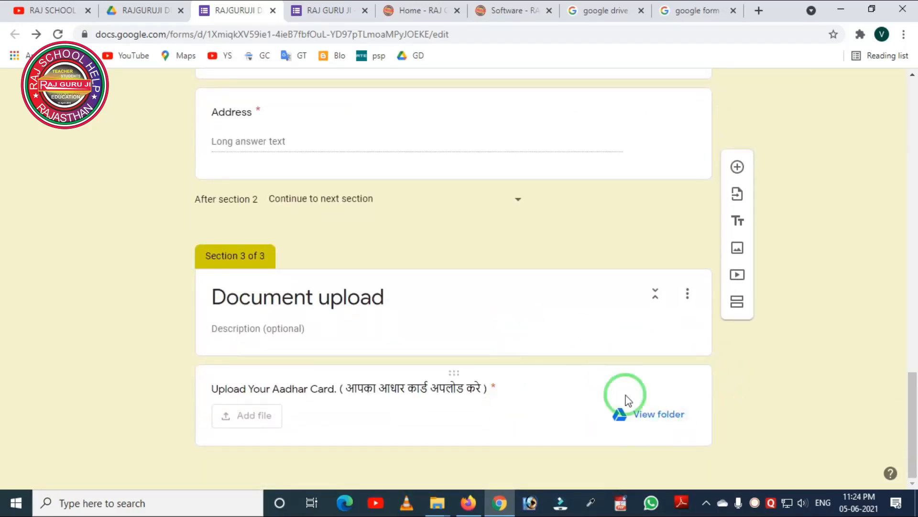
scroll(681, 403, "up", 10)
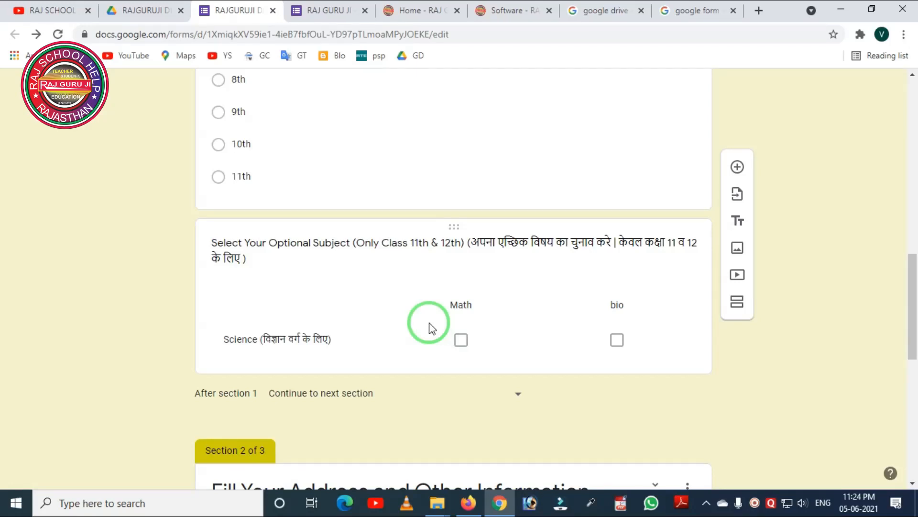
scroll(429, 328, "up", 10)
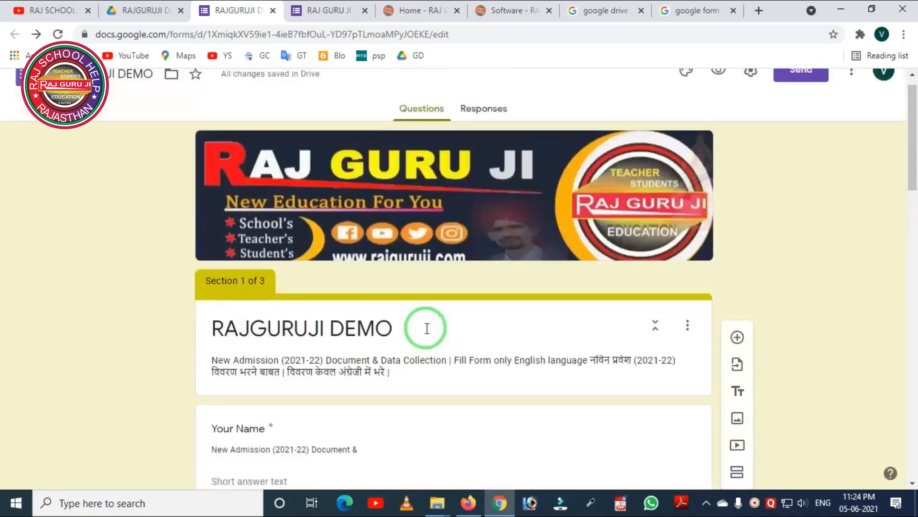
scroll(478, 330, "down", 3)
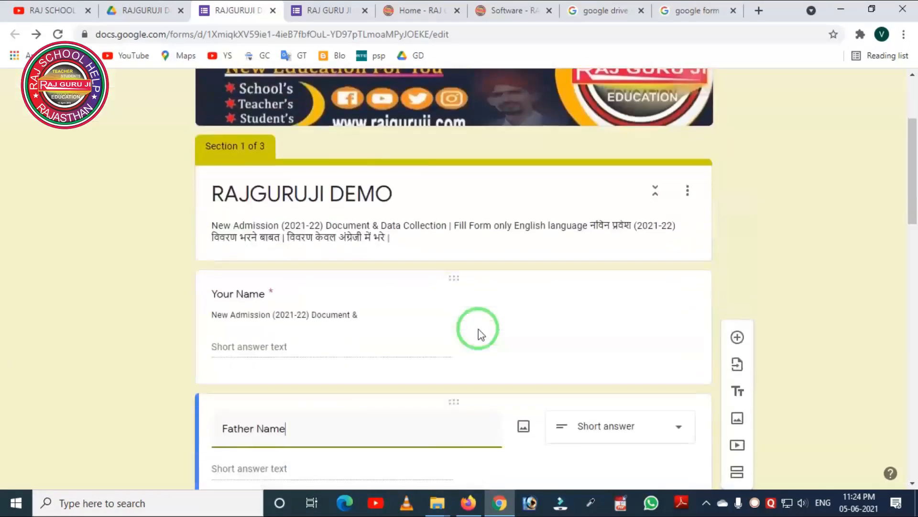
scroll(477, 330, "down", 14)
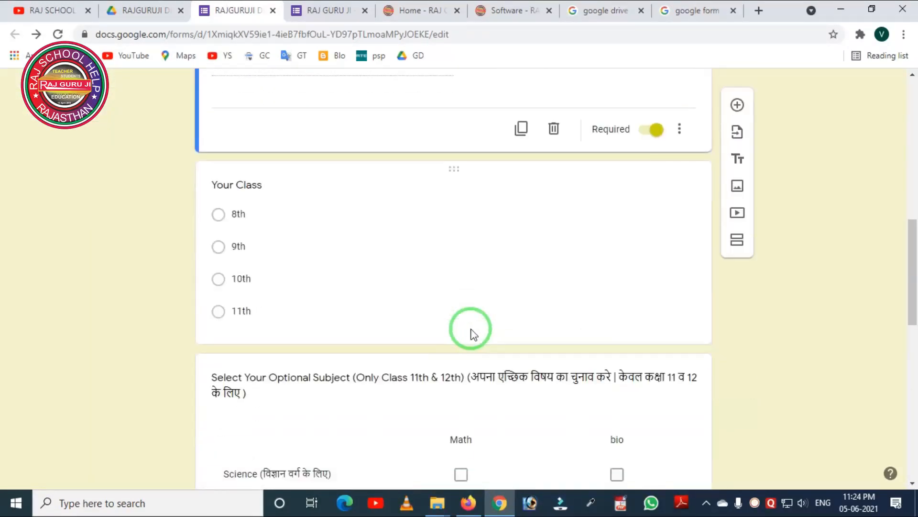
scroll(474, 334, "down", 7)
scroll(472, 330, "up", 20)
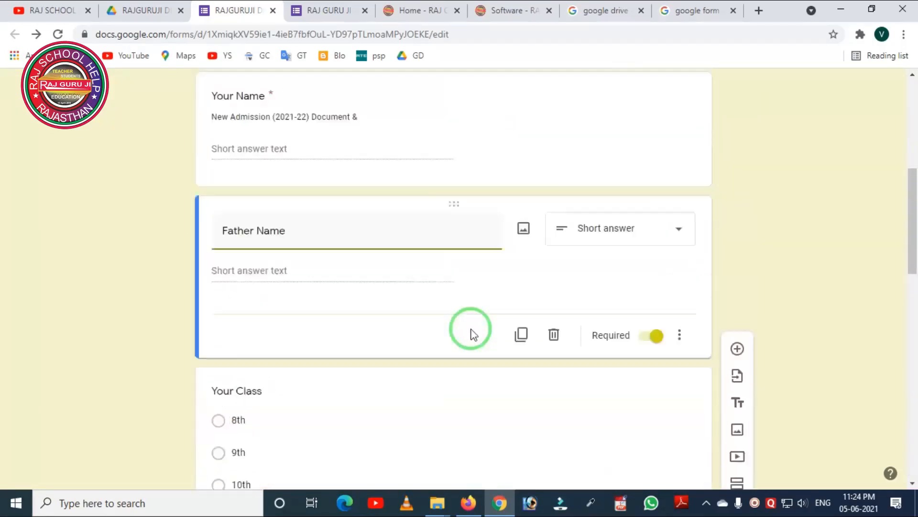
scroll(471, 330, "up", 1)
scroll(470, 320, "down", 6)
scroll(483, 315, "up", 6)
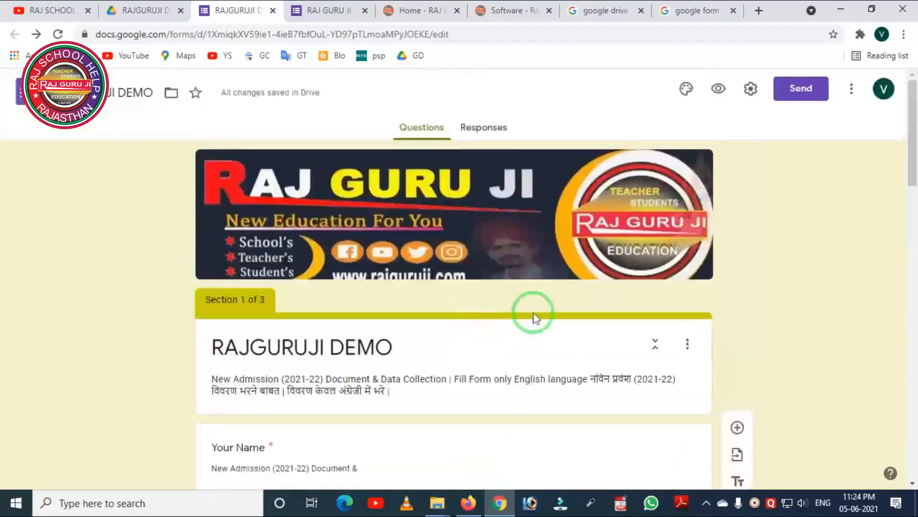
scroll(803, 257, "down", 3)
scroll(803, 257, "up", 3)
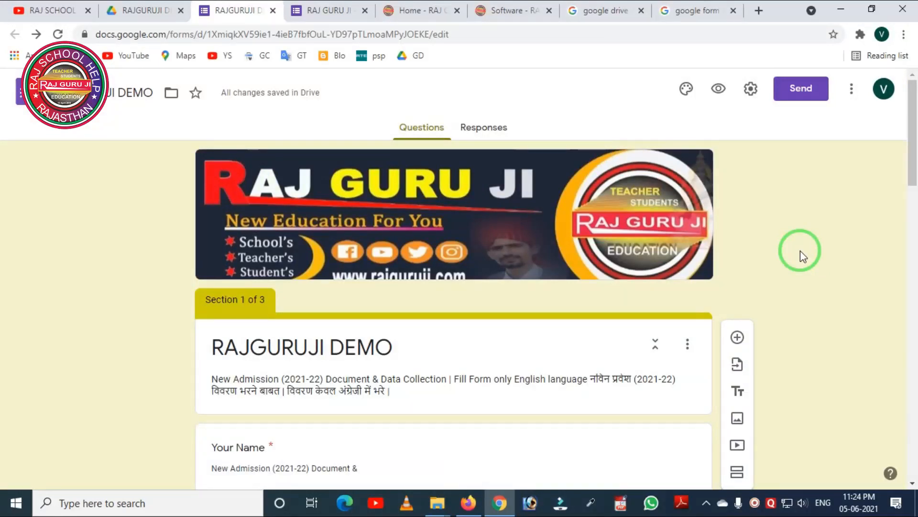
View the form's General settings for email collection, response limits and respondent permissions, and close them without saving
left_click(751, 91)
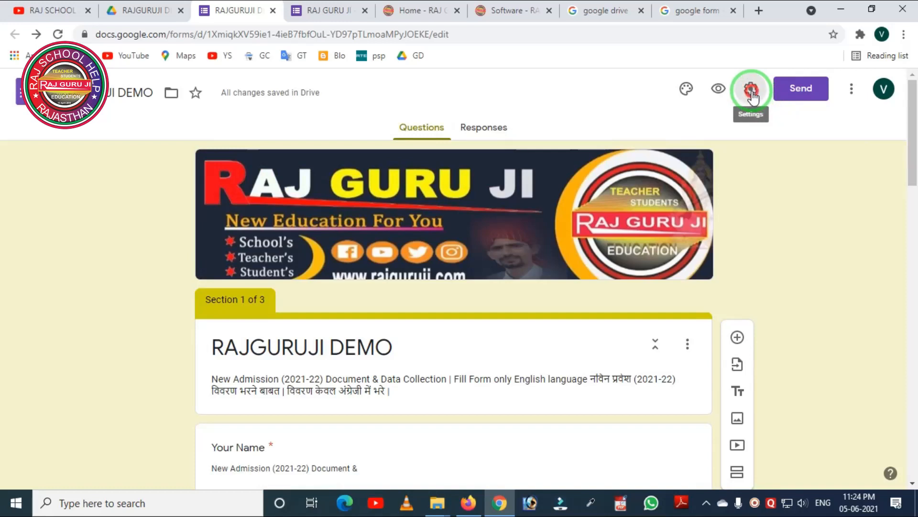
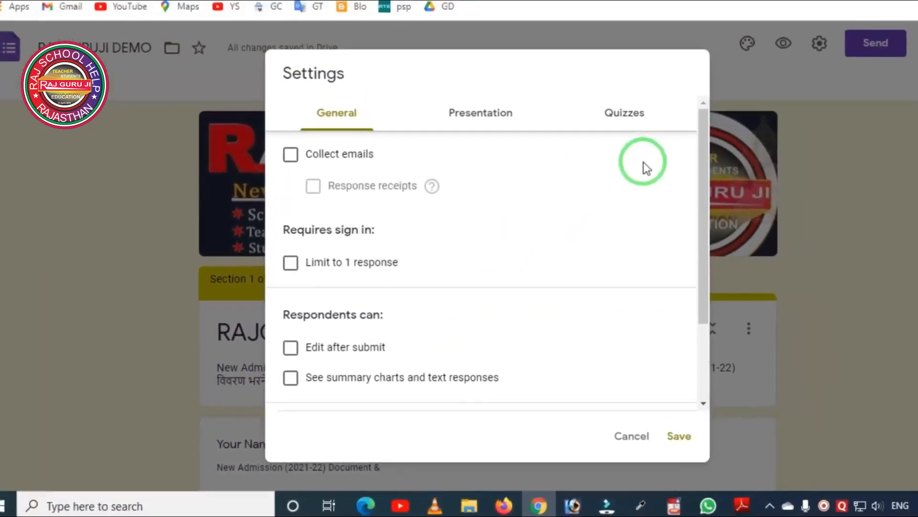
left_click(631, 435)
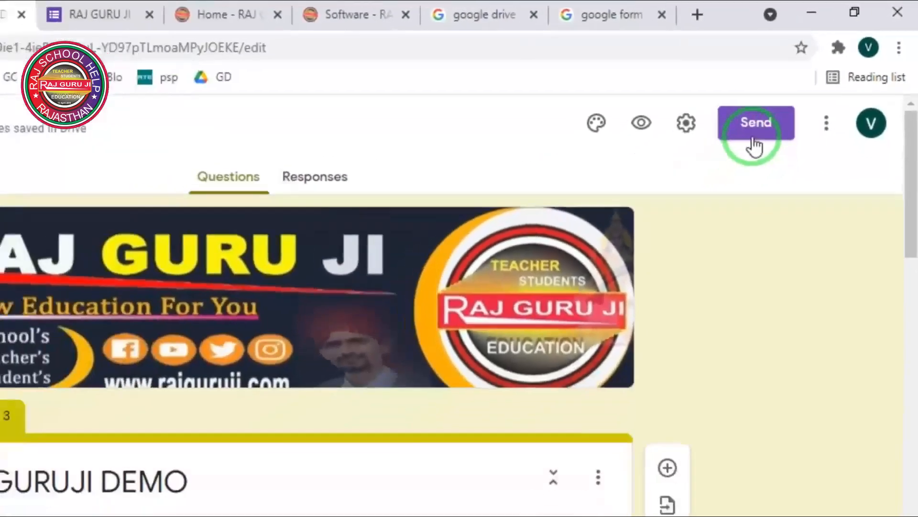
Generate a shortened link for sending the RAJGURUJI DEMO form and copy it
left_click(754, 143)
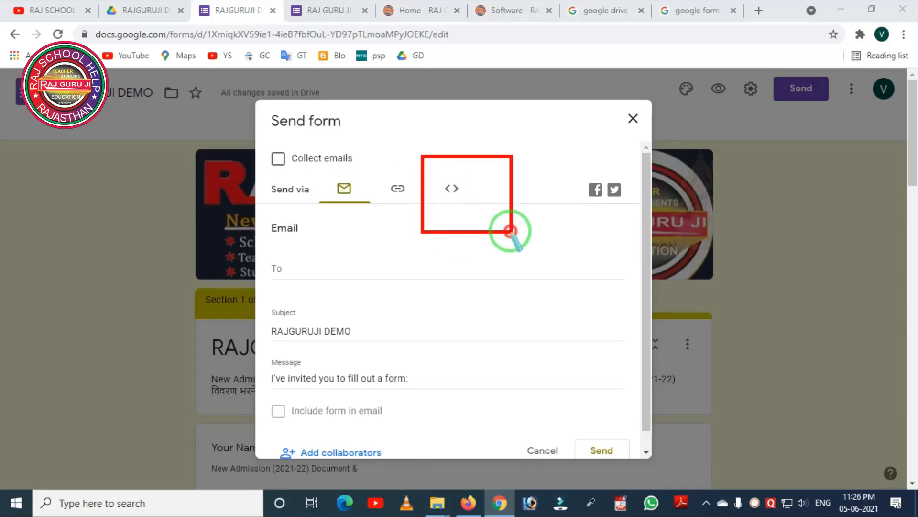
left_click(462, 204)
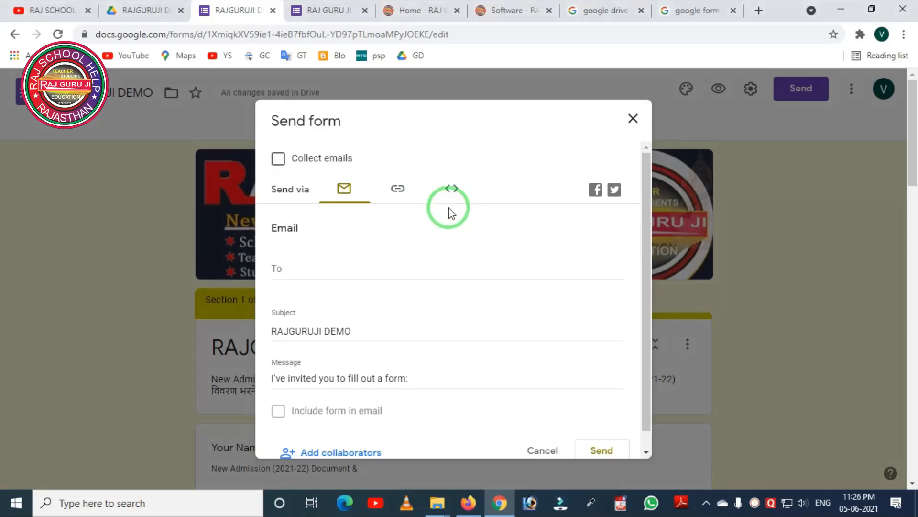
left_click(398, 191)
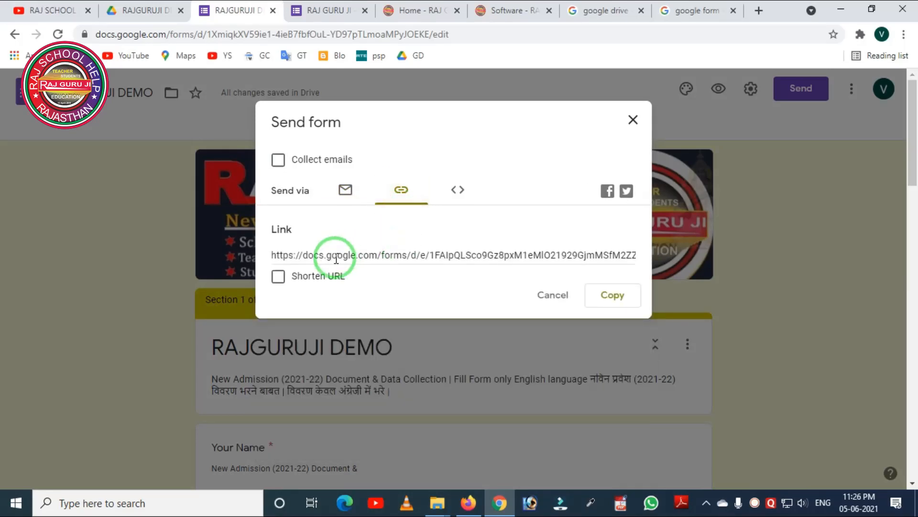
left_click_drag(239, 223, 638, 290)
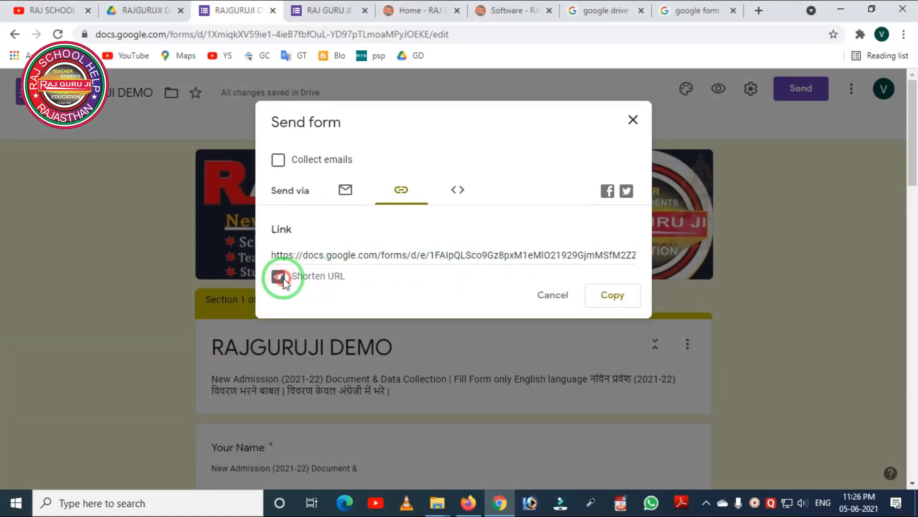
left_click(462, 257)
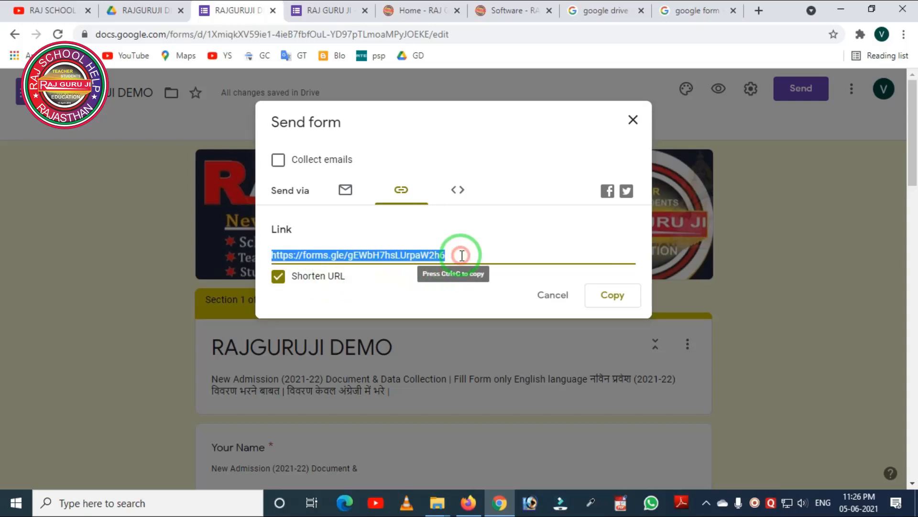
left_click(460, 255)
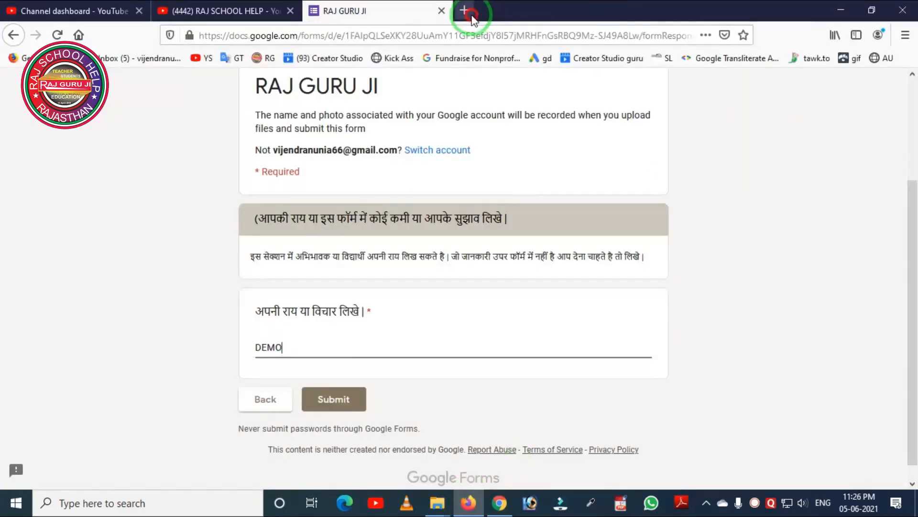
Switch to Firefox and open the copied form link in a new tab
left_click(464, 11)
left_click(325, 35)
key("ctrl+v")
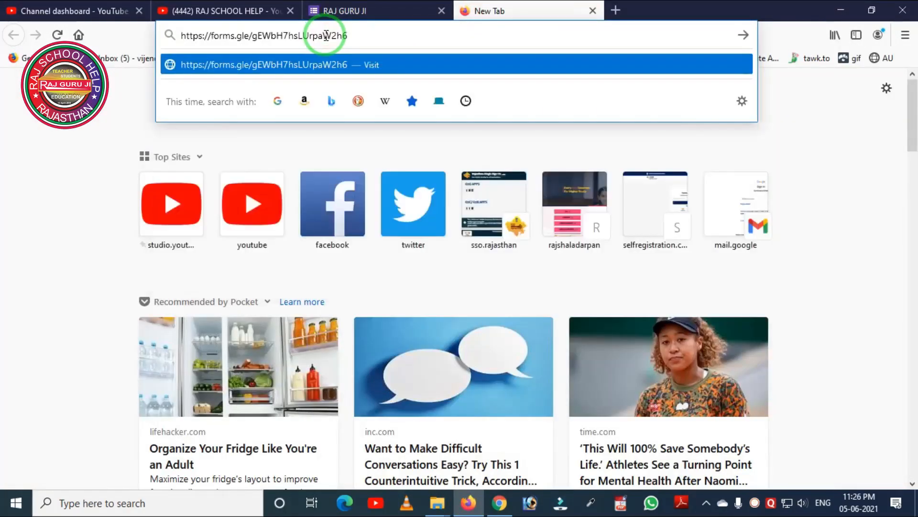
key("Return")
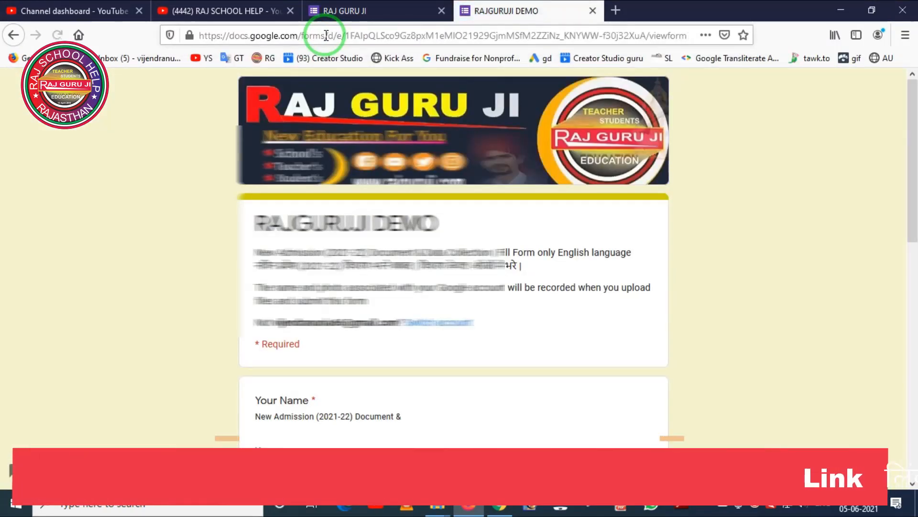
Fill in the name and father name answers on the first page of the live form
scroll(534, 213, "down", 2)
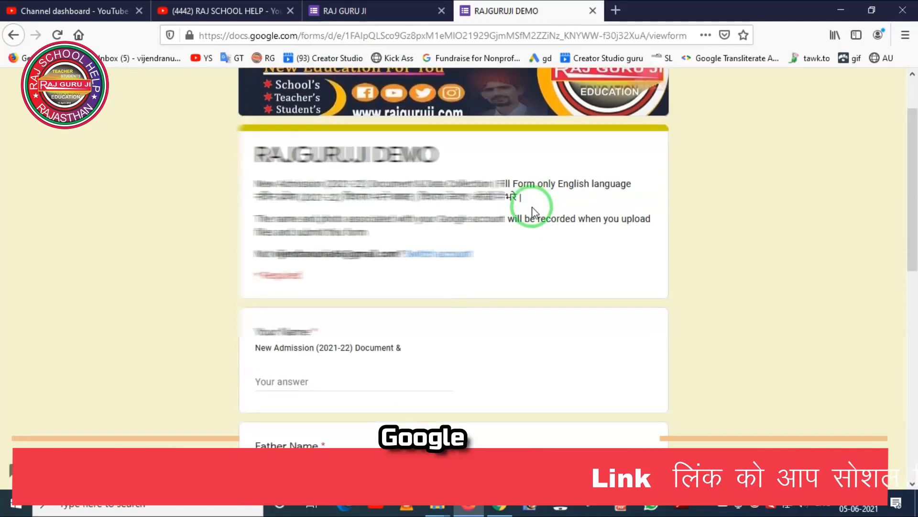
scroll(539, 224, "down", 10)
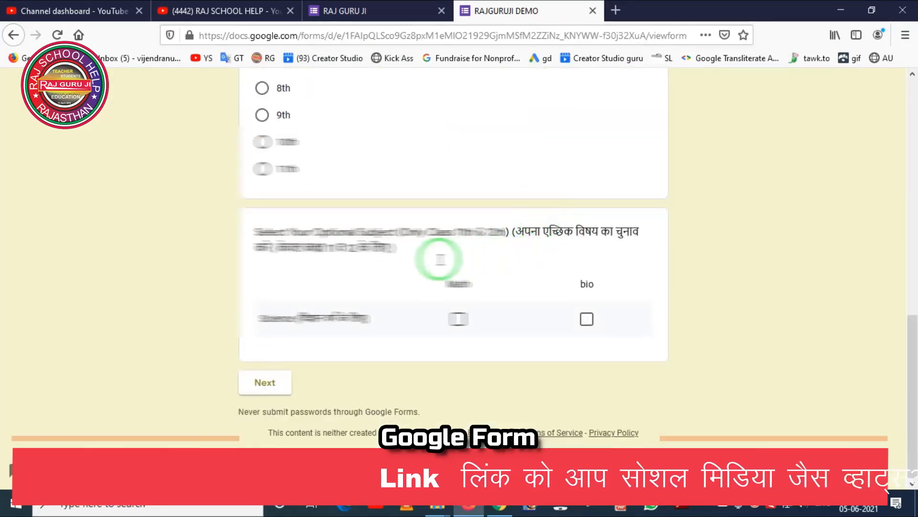
scroll(445, 258, "up", 10)
left_click(300, 371)
type("ab")
scroll(335, 340, "down", 5)
left_click(296, 286)
type("dd")
Answer the class question with 8th, select Math in the Science row, and continue to the next section
left_click(262, 362)
scroll(338, 348, "down", 4)
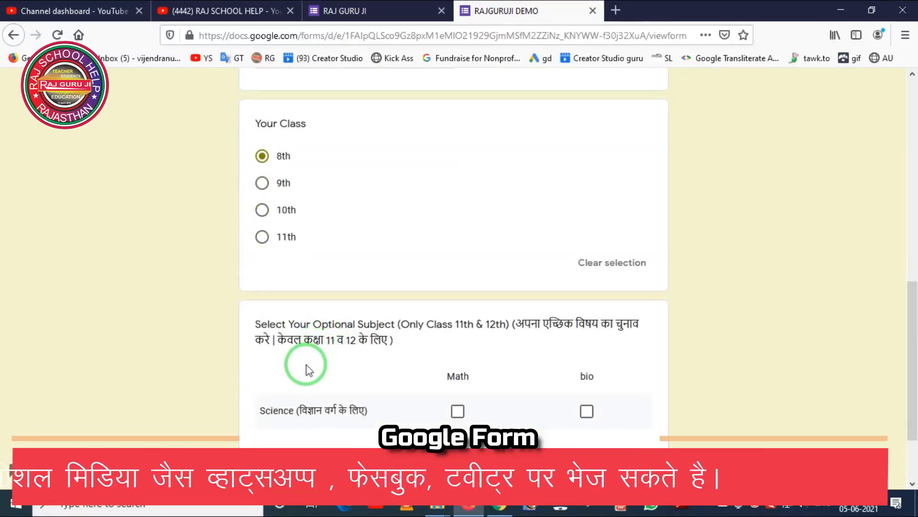
left_click(457, 411)
scroll(467, 401, "down", 1)
scroll(471, 384, "down", 2)
left_click(266, 385)
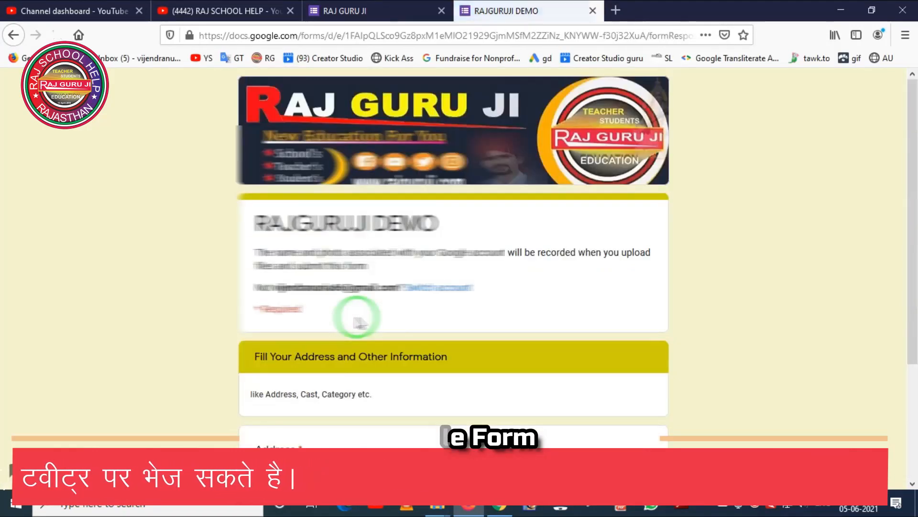
Fill in the required address answer and continue to the Document upload section
scroll(359, 321, "down", 1)
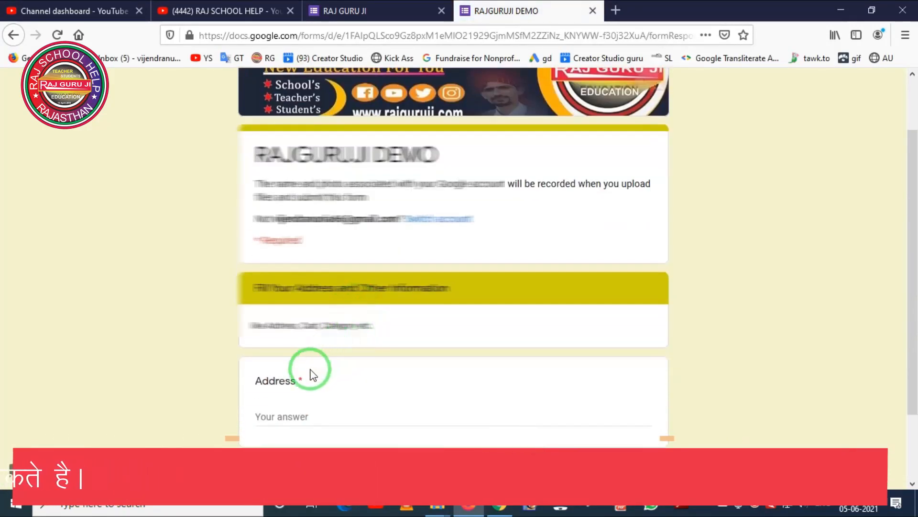
scroll(303, 378, "down", 2)
left_click(295, 347)
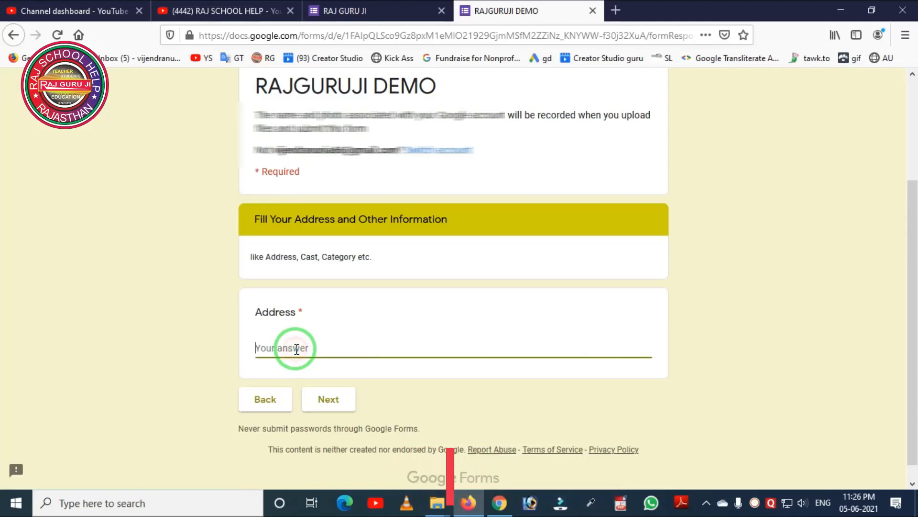
left_click(334, 405)
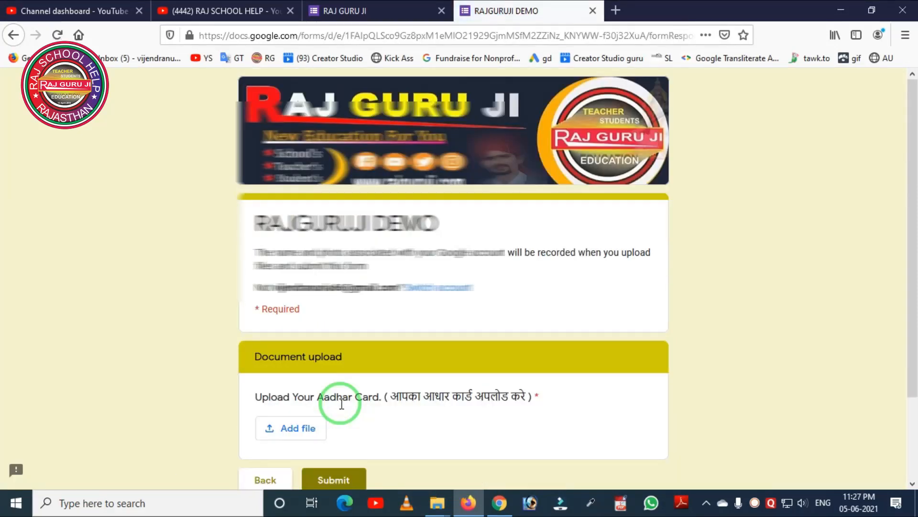
scroll(342, 405, "down", 2)
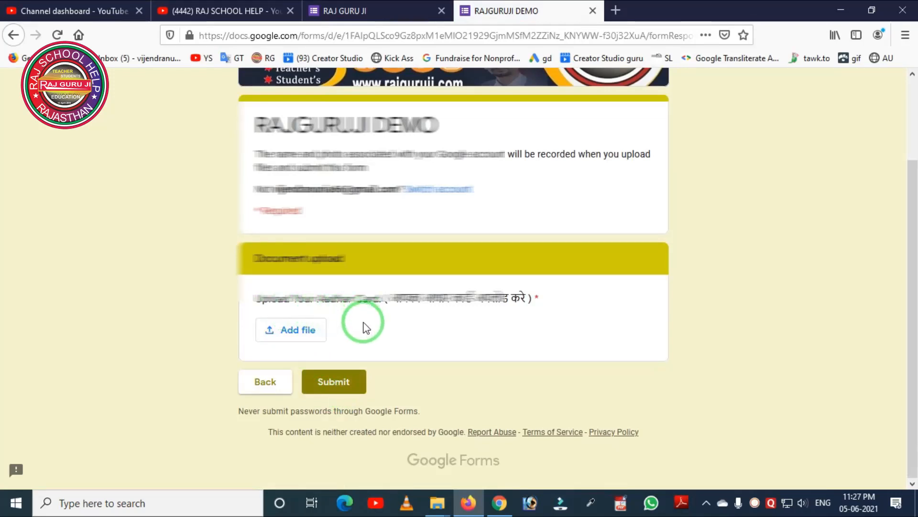
left_click(296, 330)
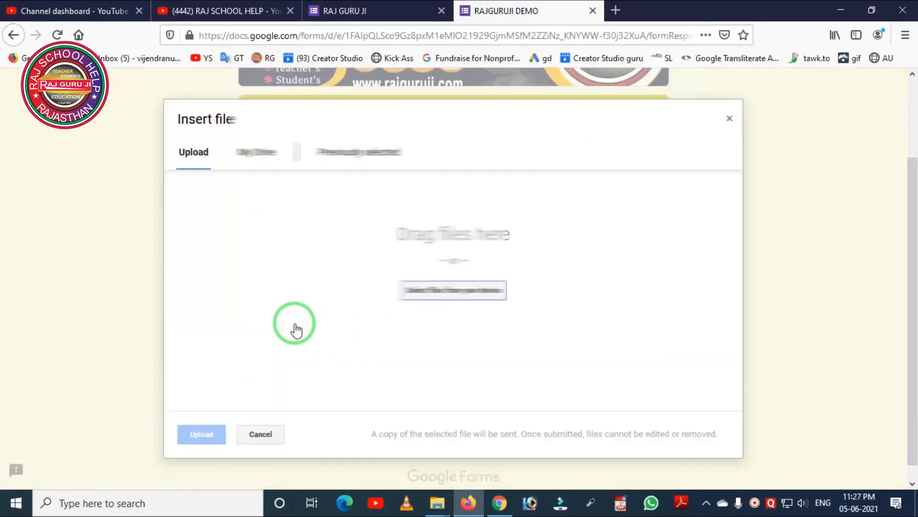
left_click(427, 293)
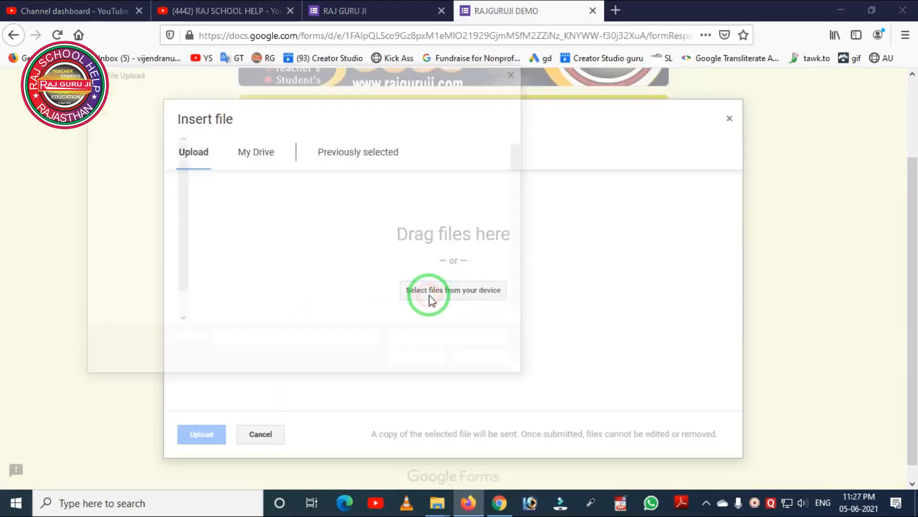
left_click(455, 318)
left_click(418, 360)
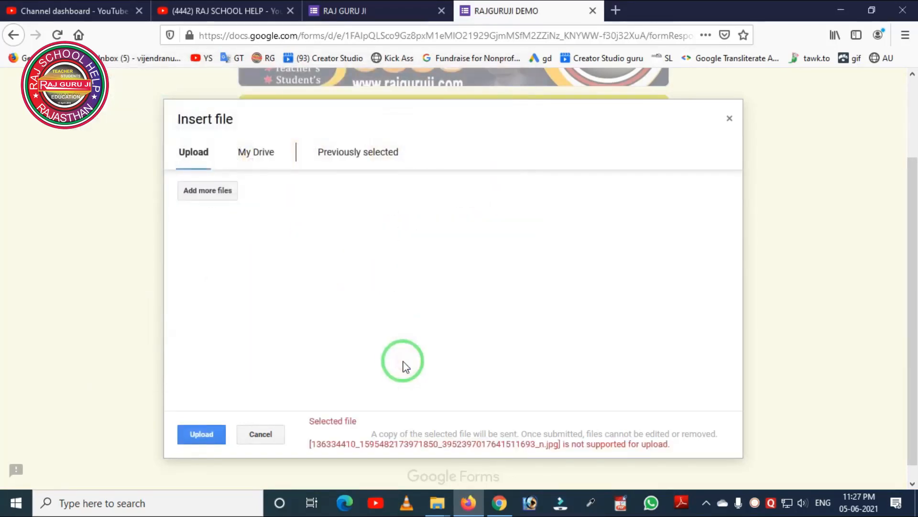
left_click_drag(290, 381, 634, 477)
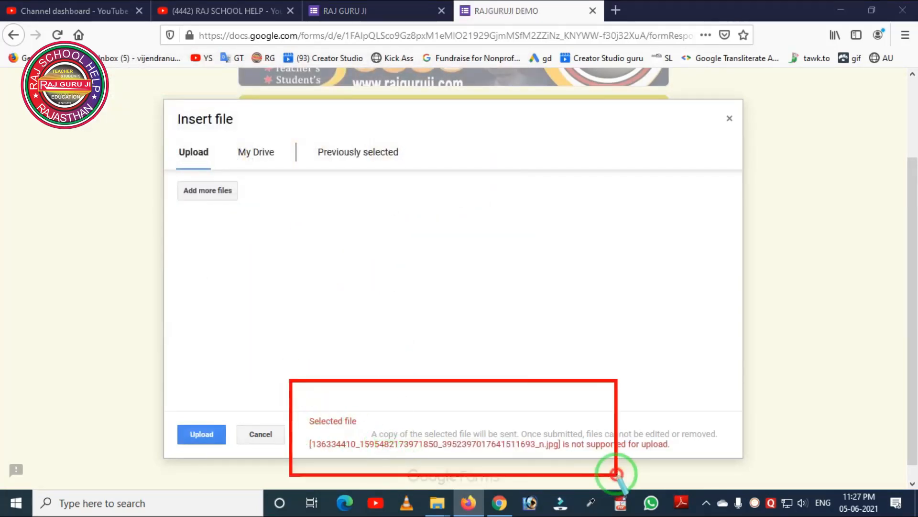
right_click(501, 450)
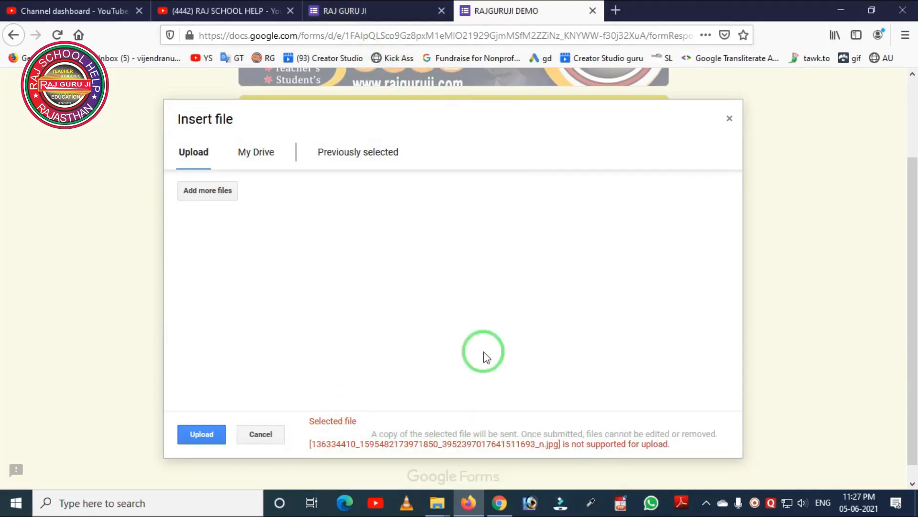
Switch to the form editor in Chrome, close the send dialog, and allow Image files in the Aadhar card upload question
left_click(498, 508)
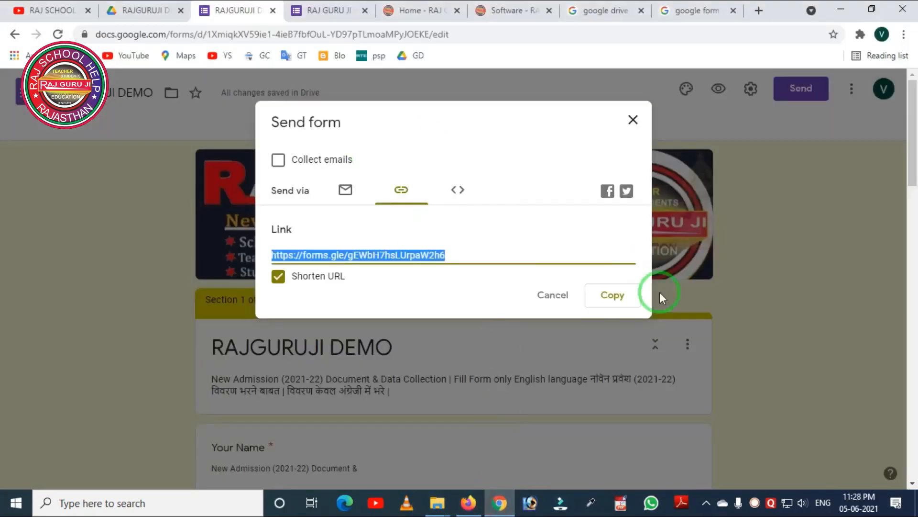
left_click(562, 309)
scroll(426, 308, "down", 5)
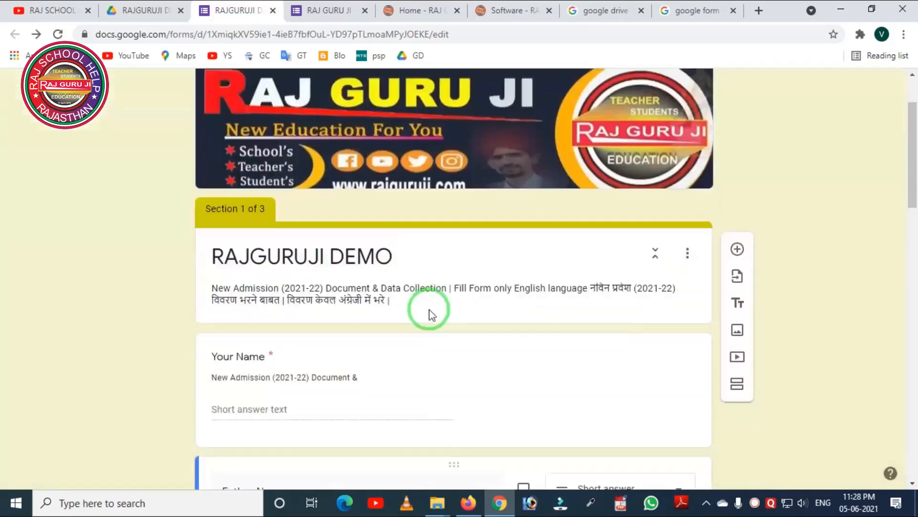
left_click(430, 309)
scroll(428, 307, "down", 15)
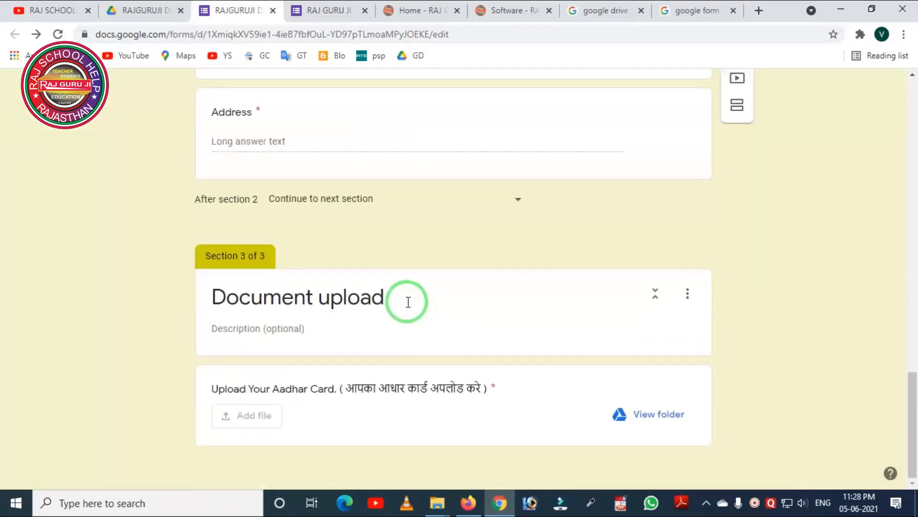
left_click(412, 415)
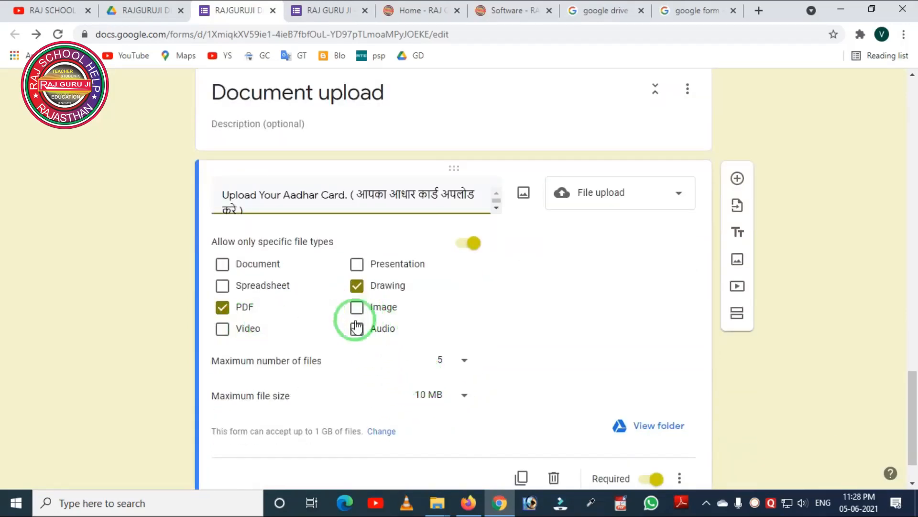
left_click(357, 307)
left_click(357, 328)
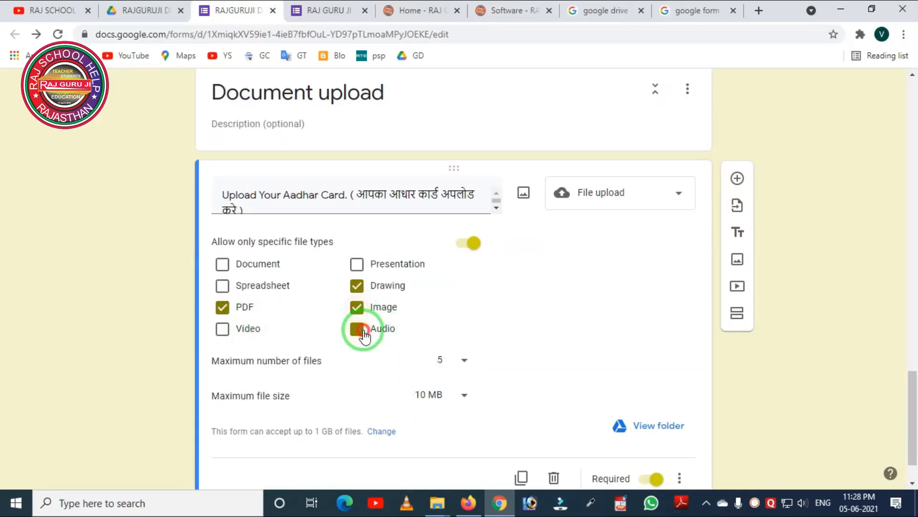
scroll(435, 305, "down", 1)
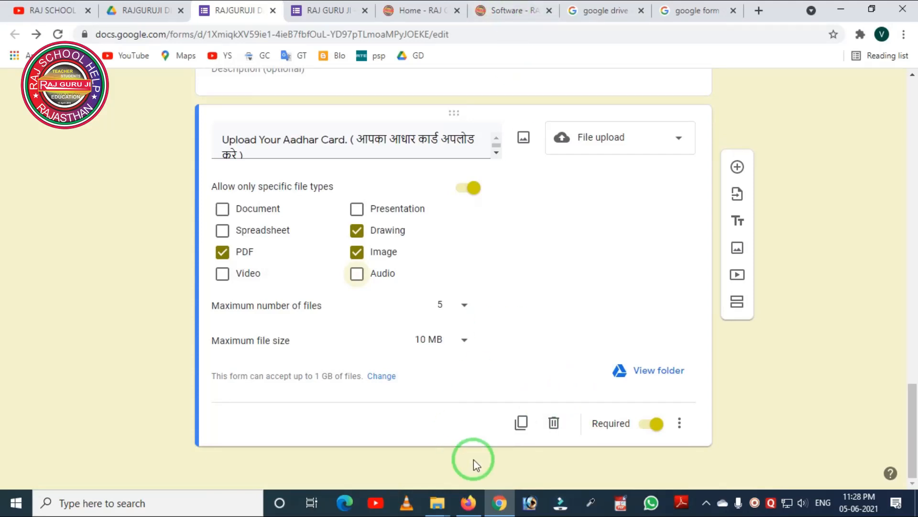
Switch back to the live form in Firefox, cancel the pending file insertion and reload the page
left_click(467, 503)
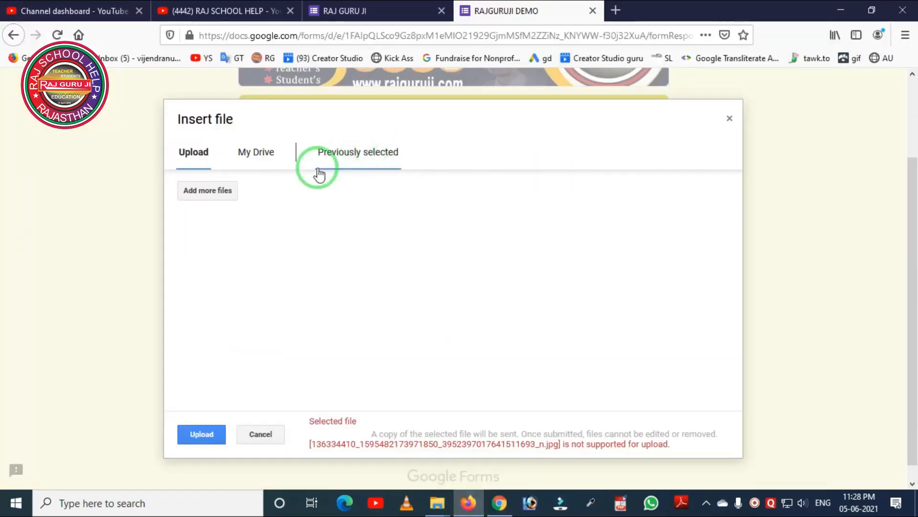
left_click(261, 434)
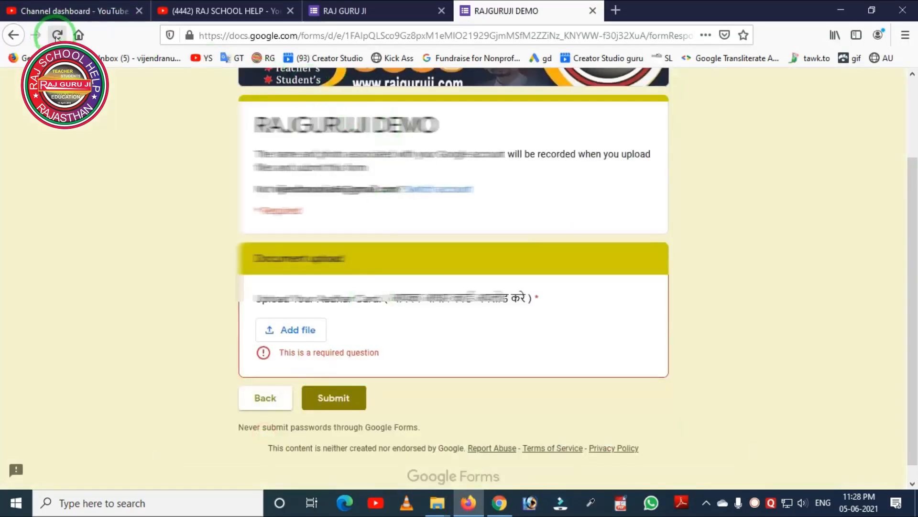
left_click(58, 35)
left_click(556, 253)
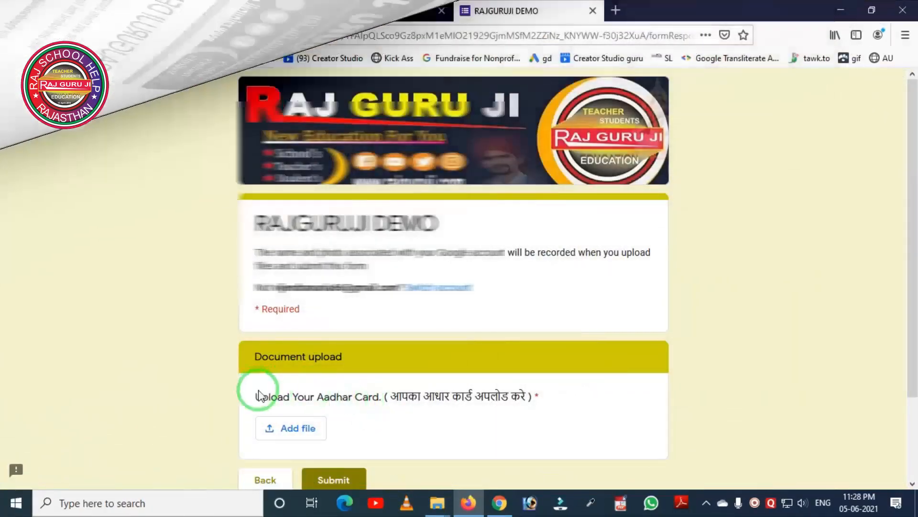
left_click(284, 426)
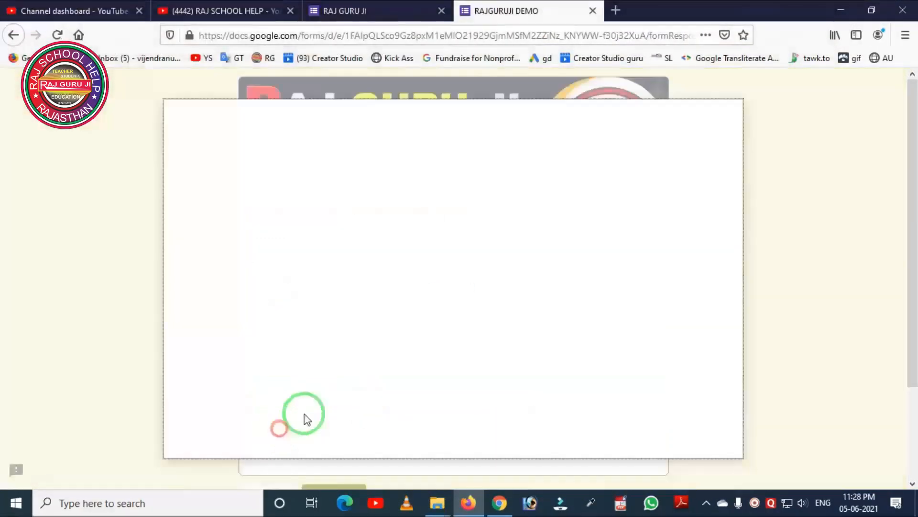
left_click(439, 299)
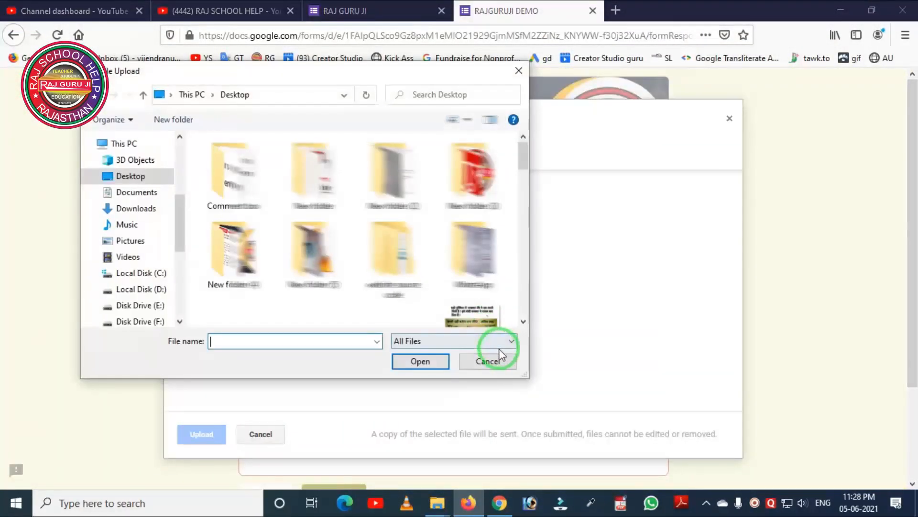
left_click(472, 308)
left_click(421, 361)
left_click(201, 434)
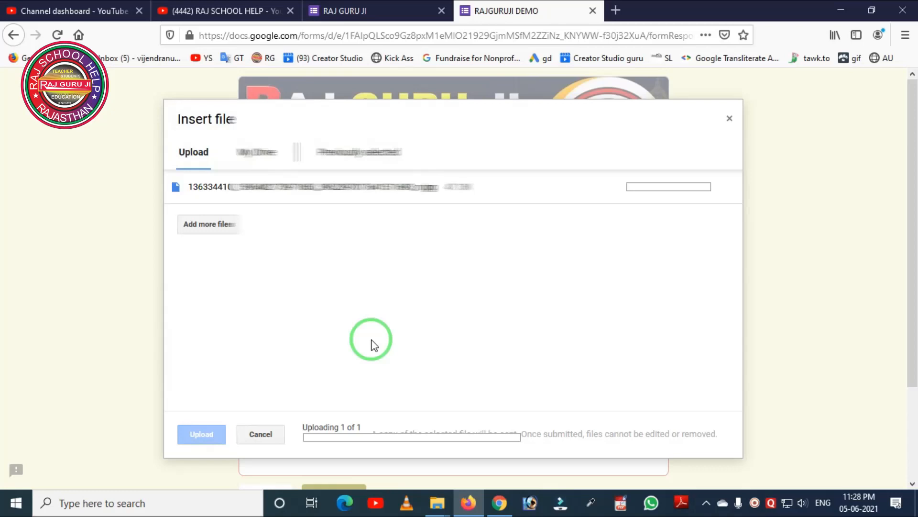
scroll(371, 340, "down", 3)
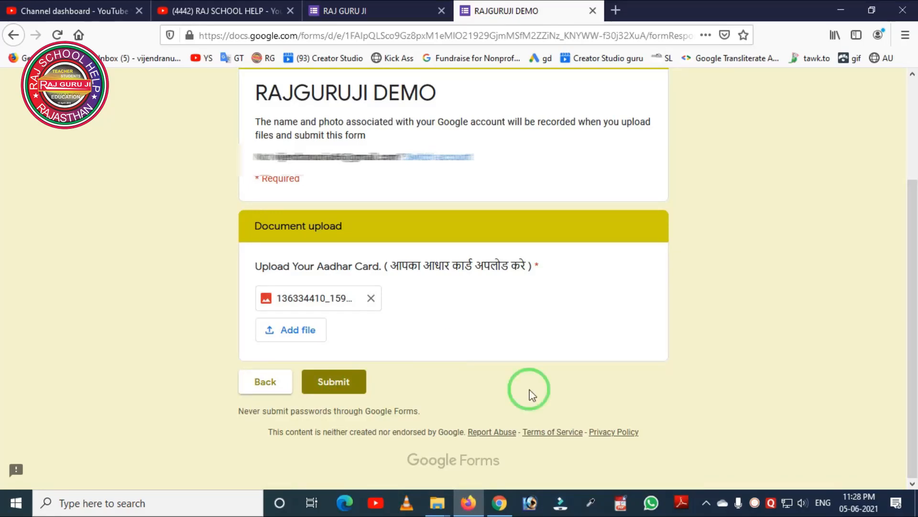
Return the form editor in Chrome to its beginning and submit the completed response from the live form in Firefox
left_click(504, 507)
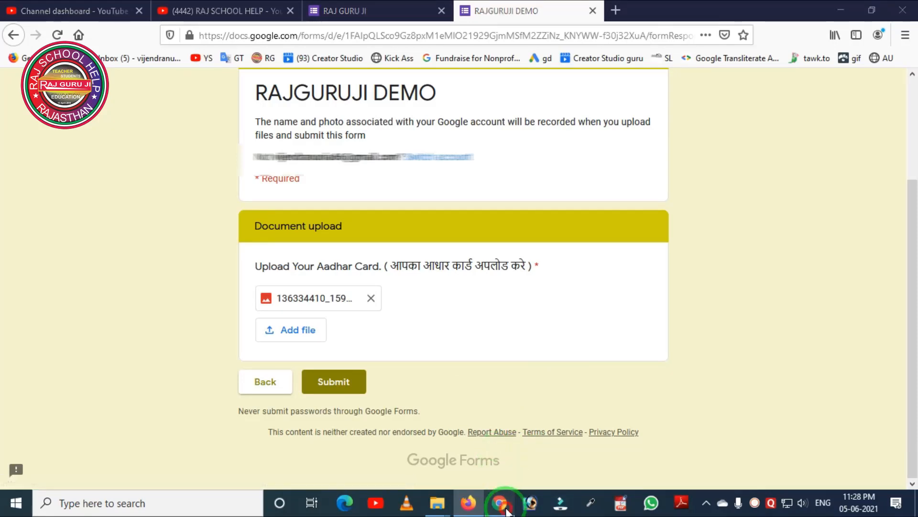
scroll(508, 286, "up", 20)
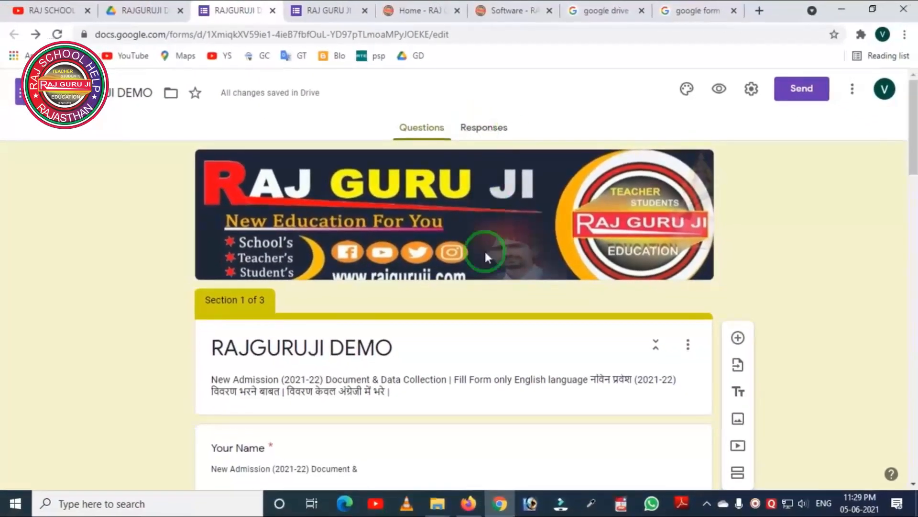
left_click(468, 502)
left_click(333, 381)
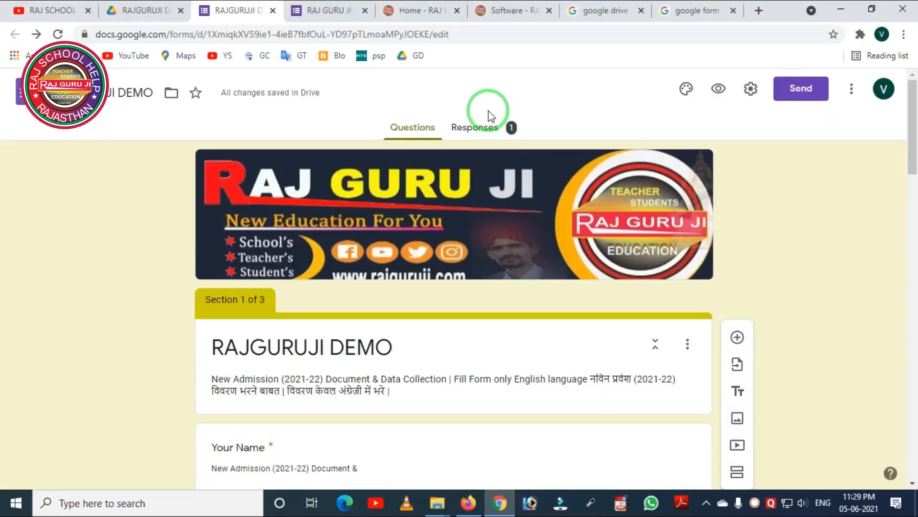
Open the responses of the RAJGURUJI DEMO form in the Chrome editor
left_click_drag(424, 103, 548, 161)
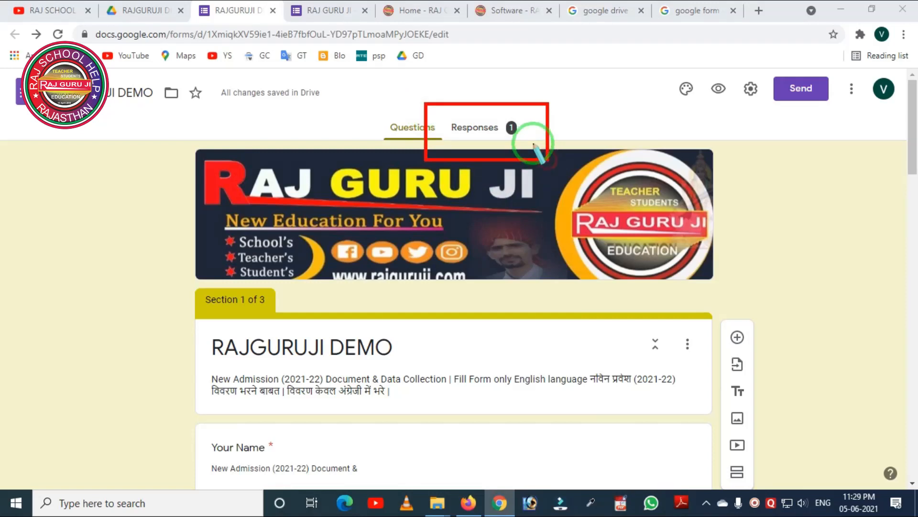
key("Escape")
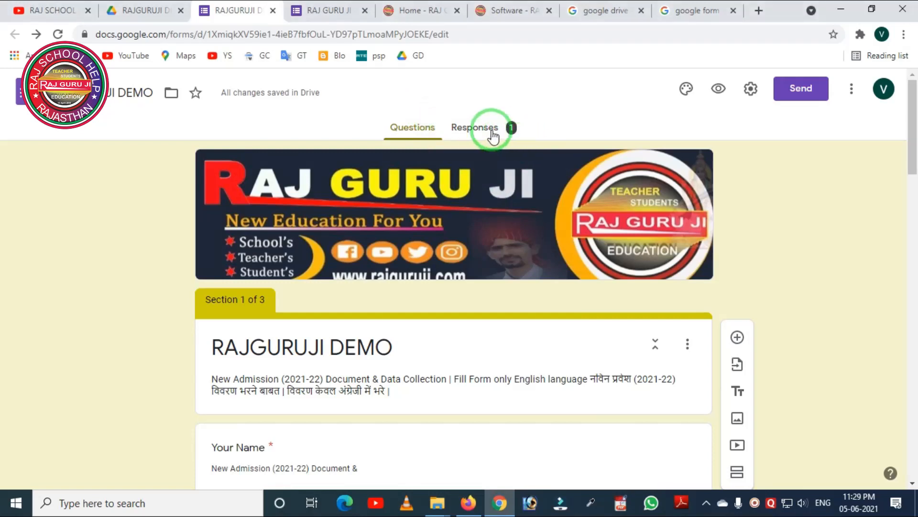
left_click(489, 133)
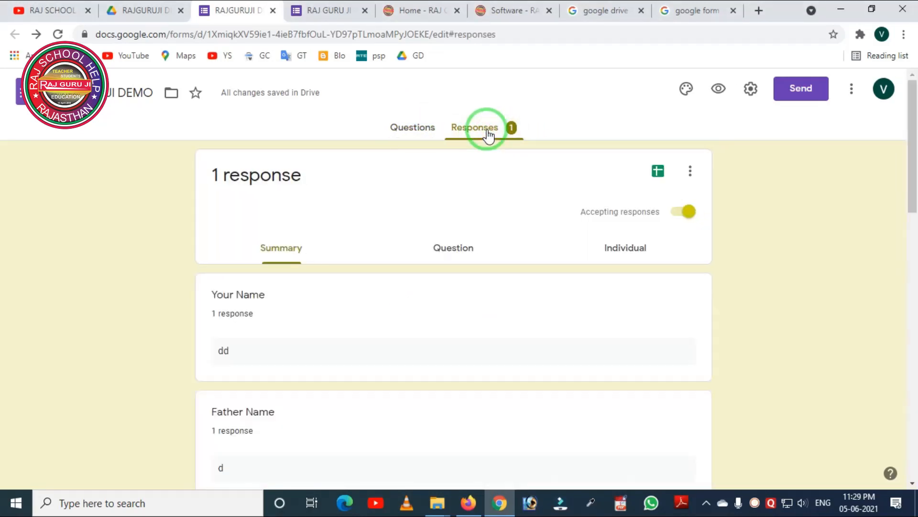
Examine the Your Name and Father Name answers in the response summary
scroll(316, 296, "down", 4)
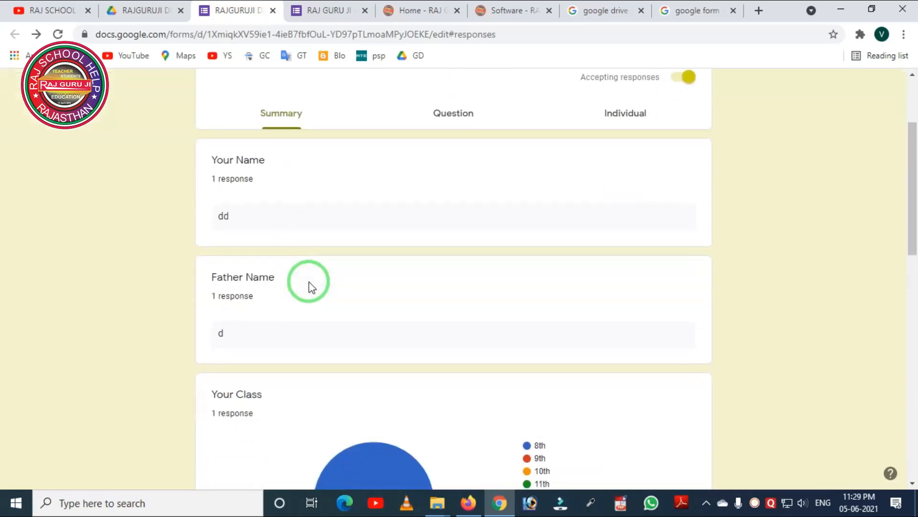
scroll(309, 285, "up", 1)
key("ctrl+2")
mouse_move(182, 157)
left_mouse_down()
mouse_move(240, 256)
mouse_move(471, 294)
left_mouse_up()
right_click(340, 251)
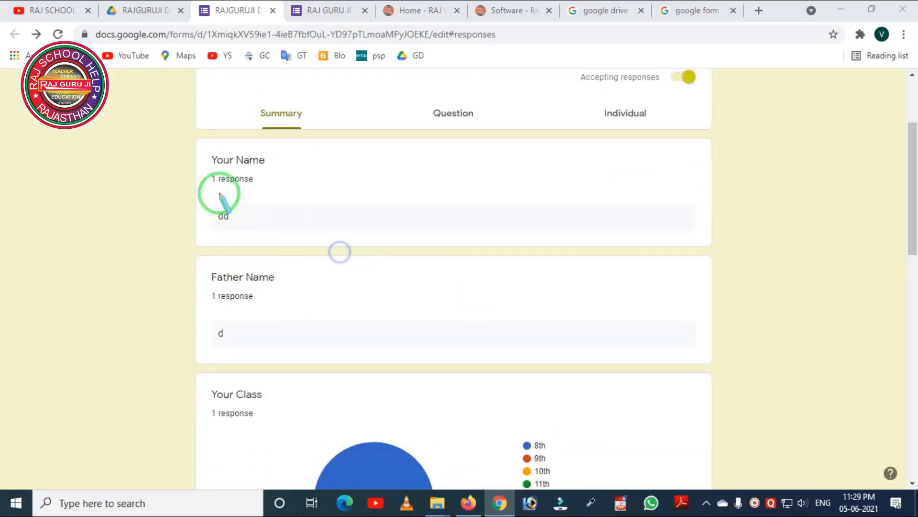
left_click_drag(191, 154, 386, 273)
right_click(369, 238)
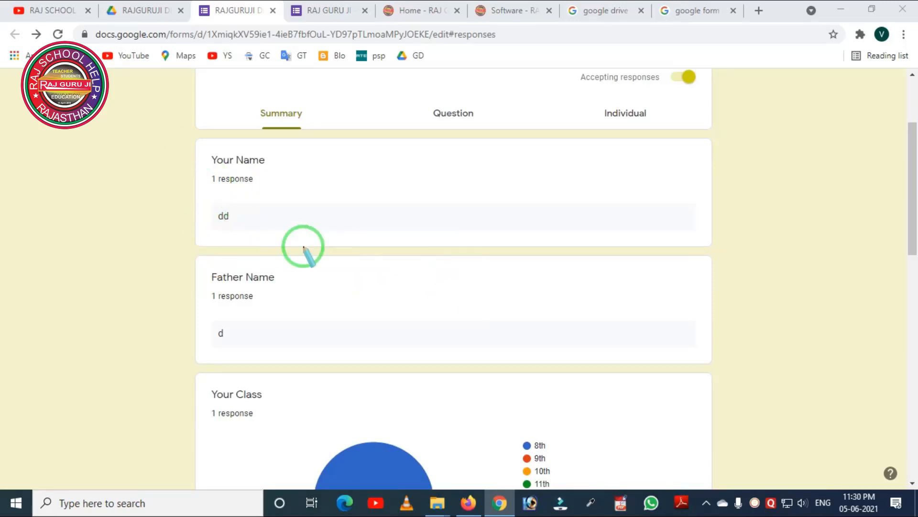
left_click_drag(192, 194, 354, 235)
right_click(340, 231)
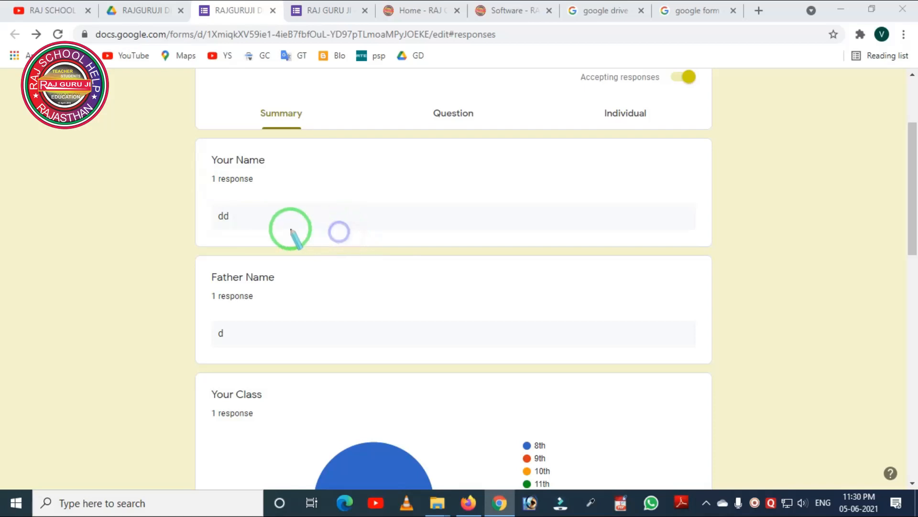
mouse_move(202, 228)
left_mouse_down()
mouse_move(221, 261)
mouse_move(371, 268)
left_mouse_up()
right_click(330, 277)
key("Escape")
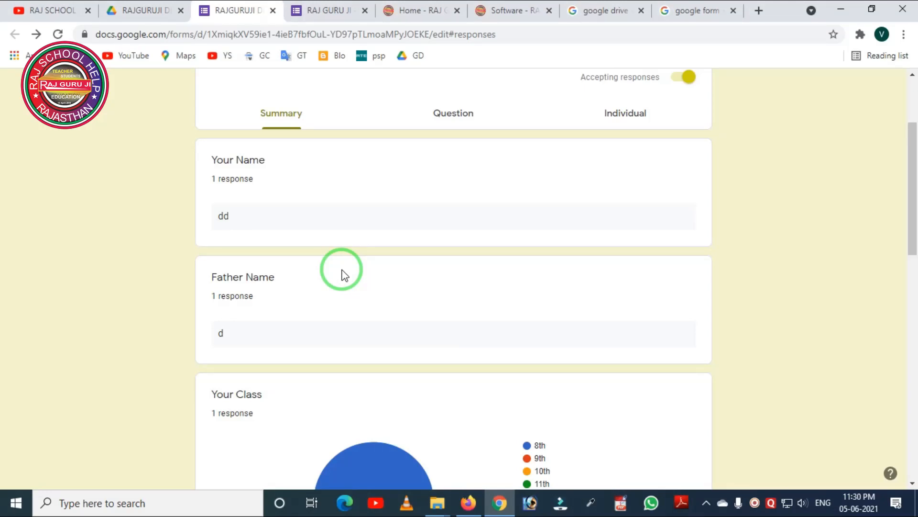
Create a new spreadsheet named RAJGURUJI DEMO (Responses) as the destination for the form responses
scroll(342, 275, "up", 3)
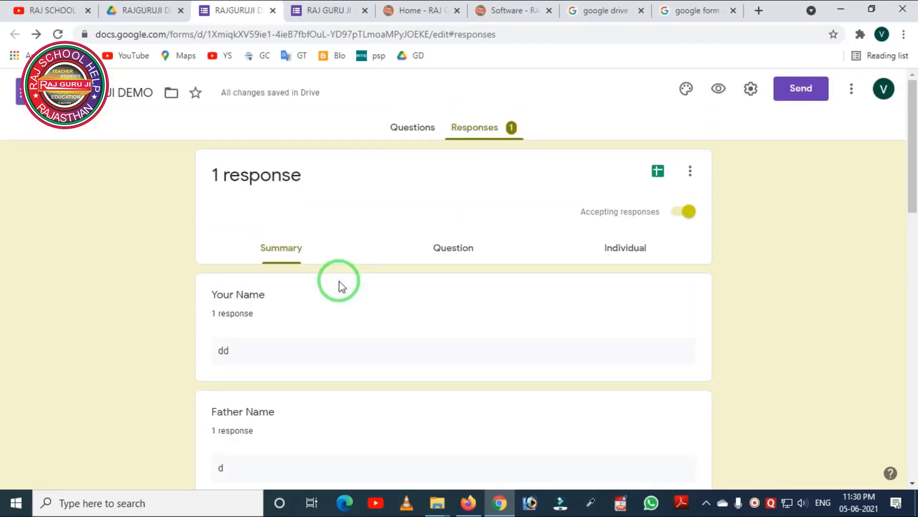
left_click(656, 173)
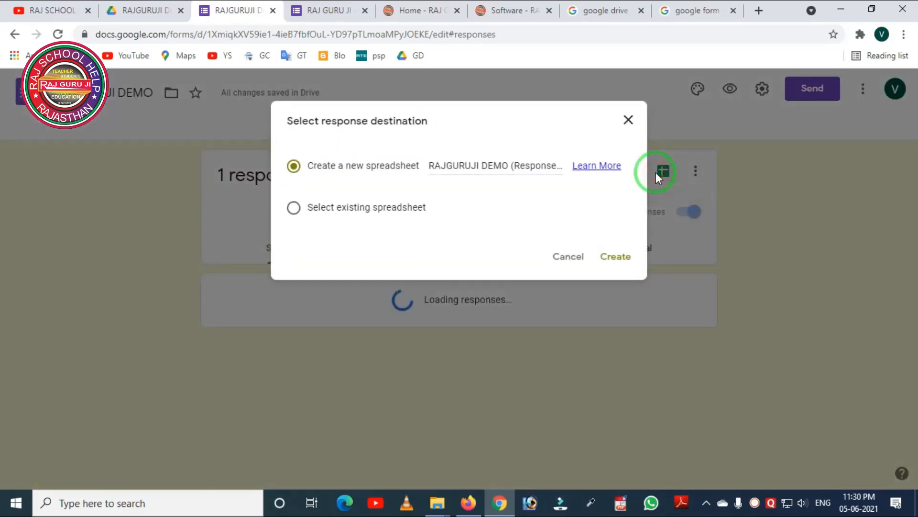
left_click(616, 257)
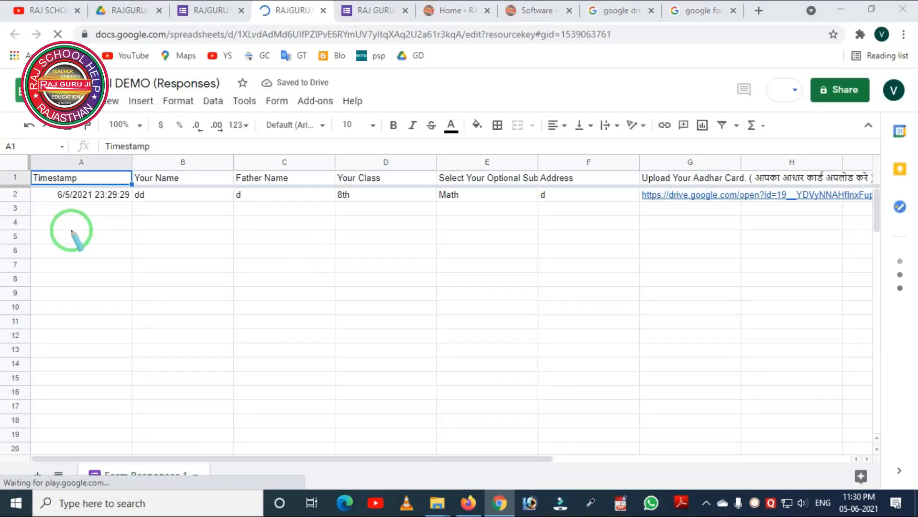
Review the timestamp, name, father name, class, optional subject and address columns in the response spreadsheet
mouse_move(33, 173)
left_mouse_down()
mouse_move(53, 196)
mouse_move(143, 217)
left_mouse_up()
left_click_drag(119, 160, 189, 216)
left_click_drag(213, 154, 266, 212)
mouse_move(307, 148)
left_mouse_down()
mouse_move(368, 223)
mouse_move(397, 226)
left_mouse_up()
left_click_drag(425, 150, 579, 239)
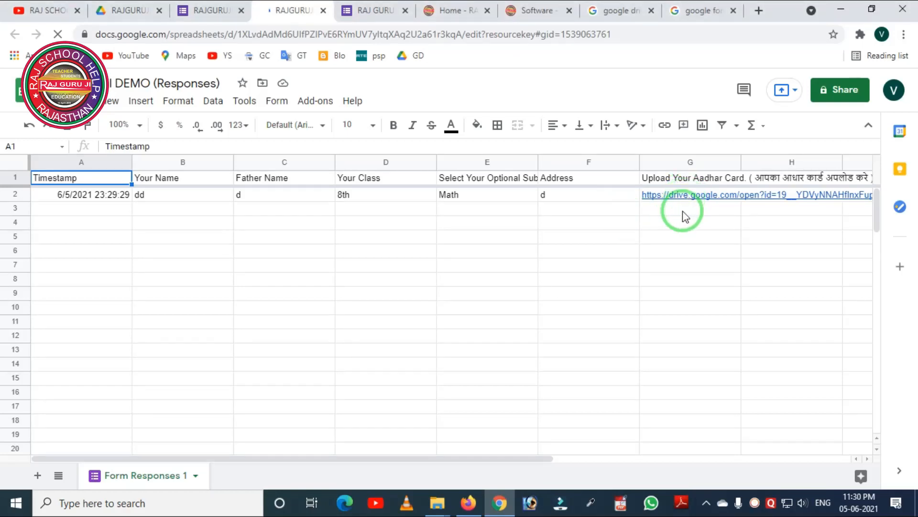
Preview the uploaded file linked in the Aadhar card column of the response spreadsheet
left_click(685, 211)
mouse_move(683, 200)
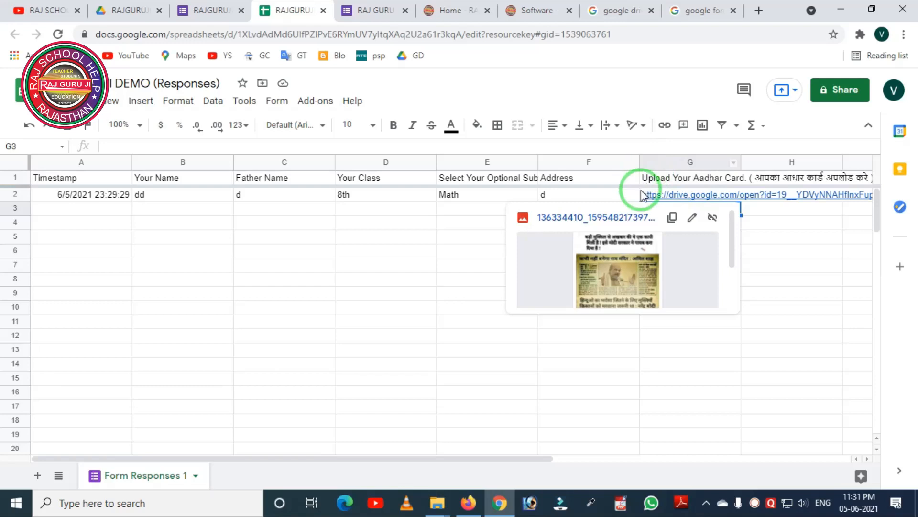
left_click(383, 238)
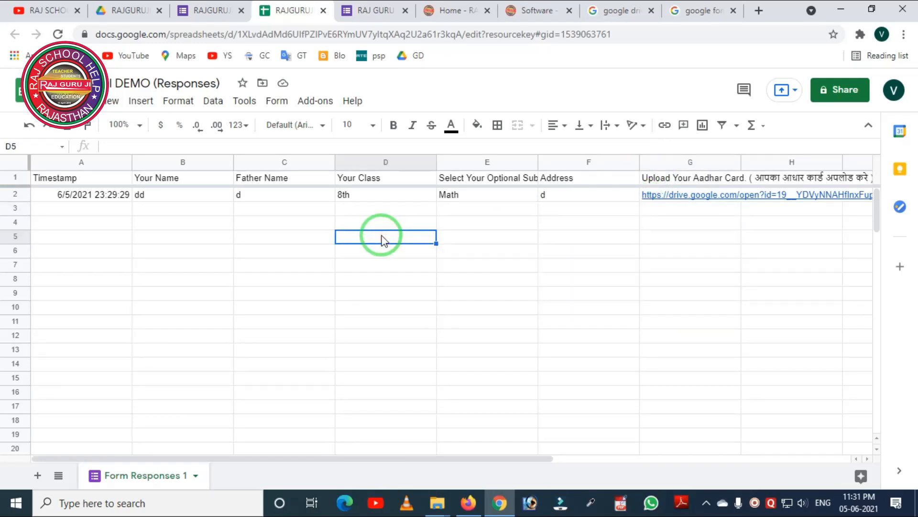
left_click(525, 459)
mouse_move(525, 459)
left_mouse_down()
mouse_move(675, 459)
mouse_move(514, 461)
left_mouse_up()
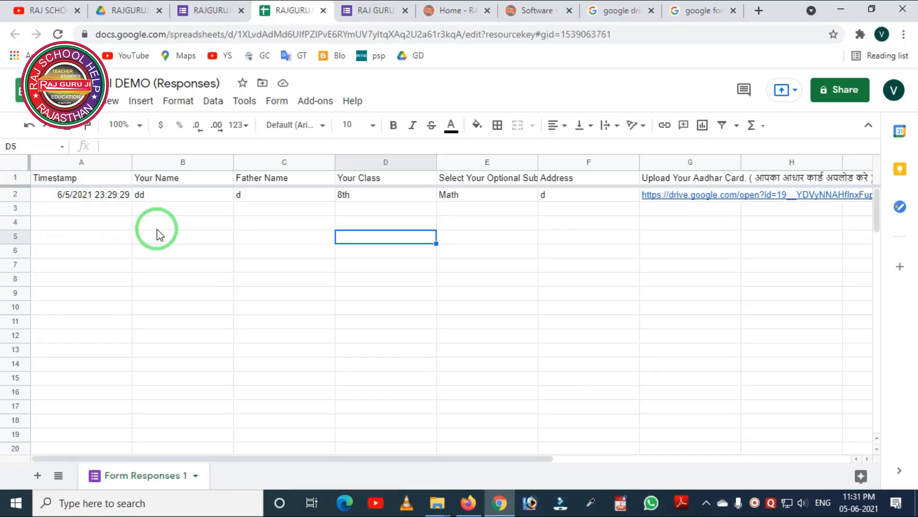
key("ctrl+2")
mouse_move(65, 178)
left_mouse_down()
mouse_move(729, 478)
mouse_move(906, 480)
left_mouse_up()
right_click(397, 304)
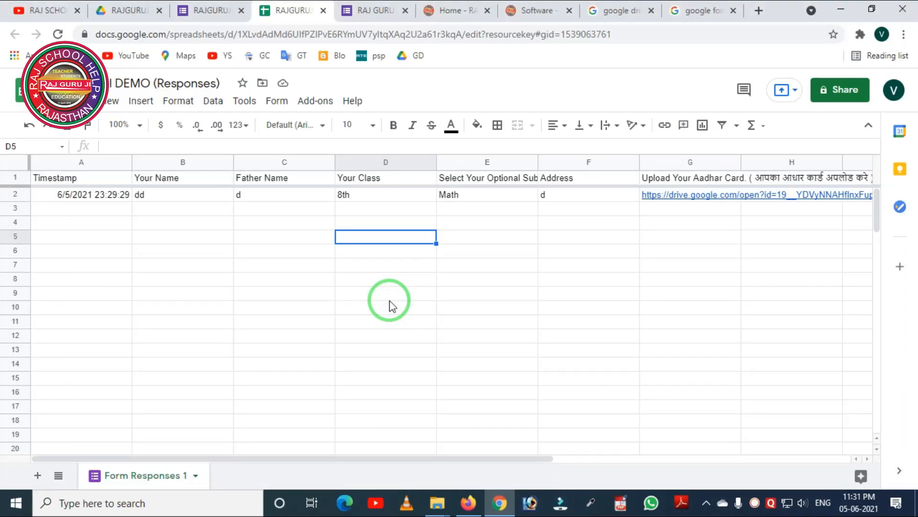
Return to the RAJGURUJI DEMO folder in Google Drive and locate the RAJGURUJI DEMO (Responses) spreadsheet
left_click(208, 11)
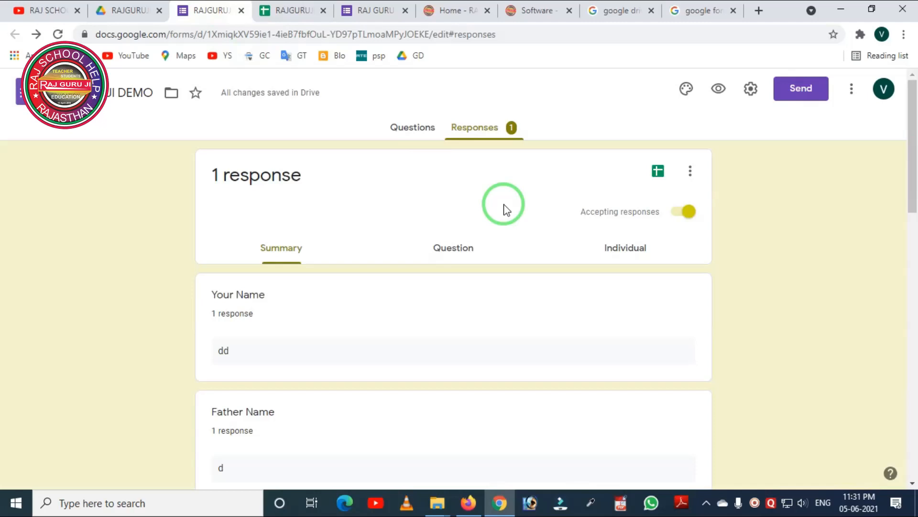
left_click(129, 15)
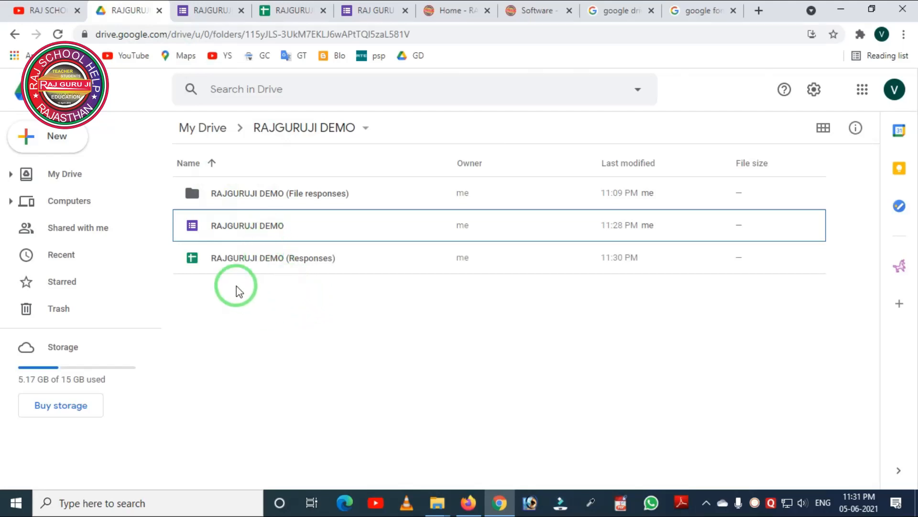
mouse_move(173, 236)
left_mouse_down()
mouse_move(359, 293)
mouse_move(416, 296)
left_mouse_up()
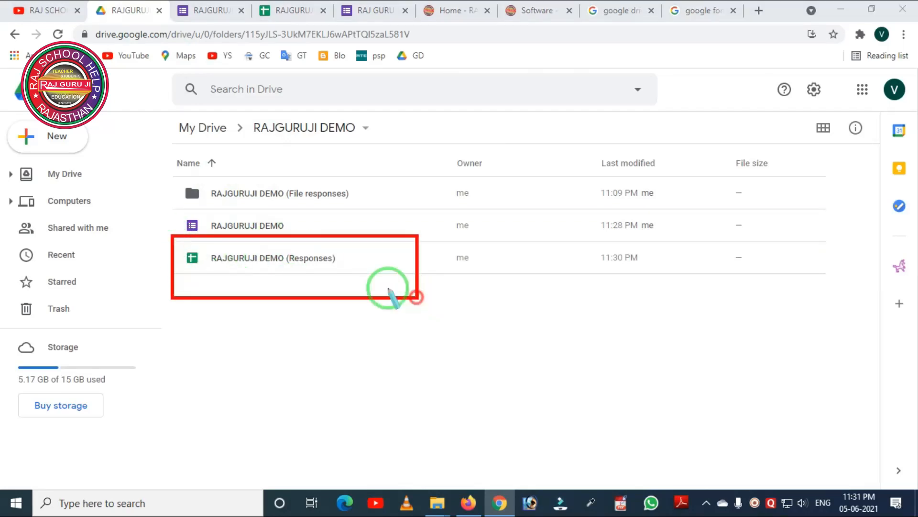
mouse_move(164, 200)
left_mouse_down()
mouse_move(287, 242)
mouse_move(345, 244)
left_mouse_up()
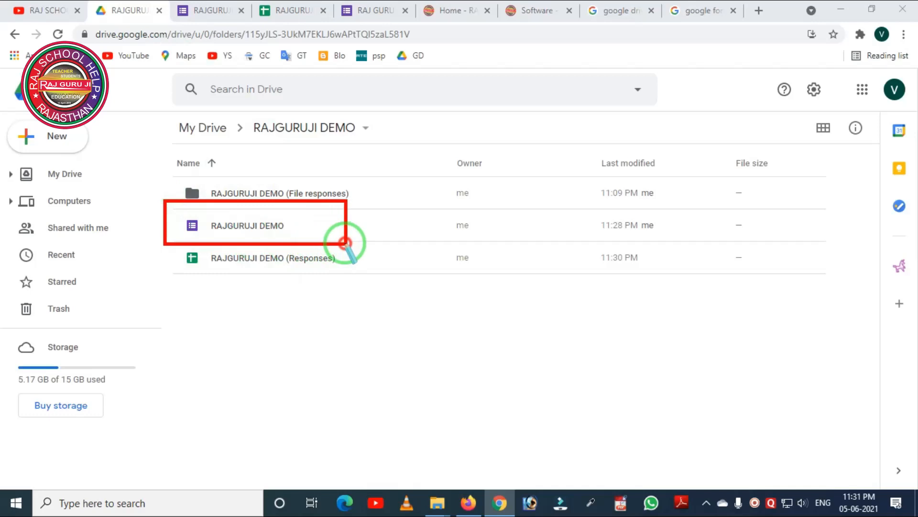
left_click_drag(271, 241, 391, 295)
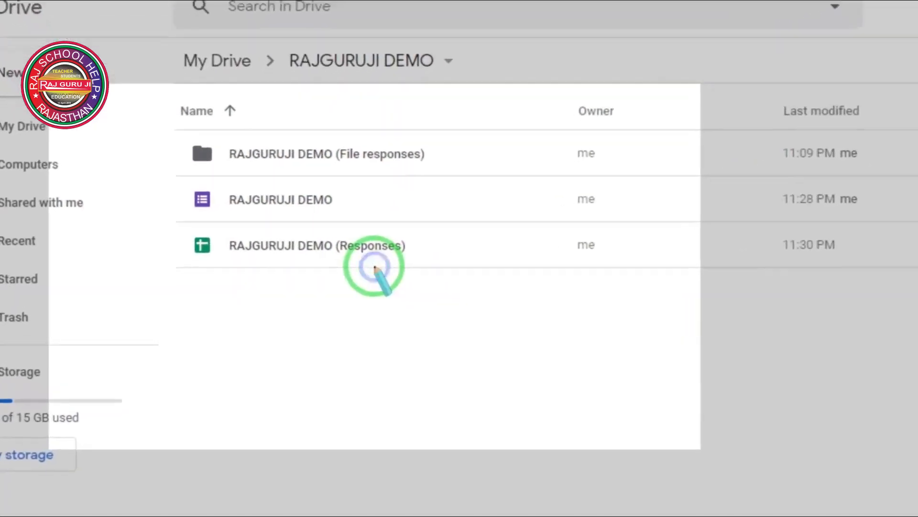
mouse_move(358, 214)
left_mouse_down()
mouse_move(410, 281)
mouse_move(541, 290)
left_mouse_up()
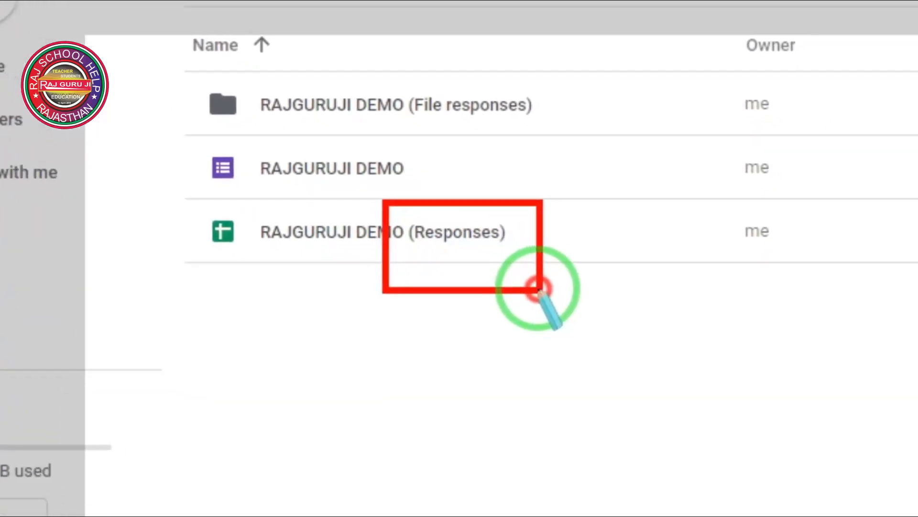
right_click(474, 282)
left_click_drag(201, 199, 574, 299)
right_click(452, 264)
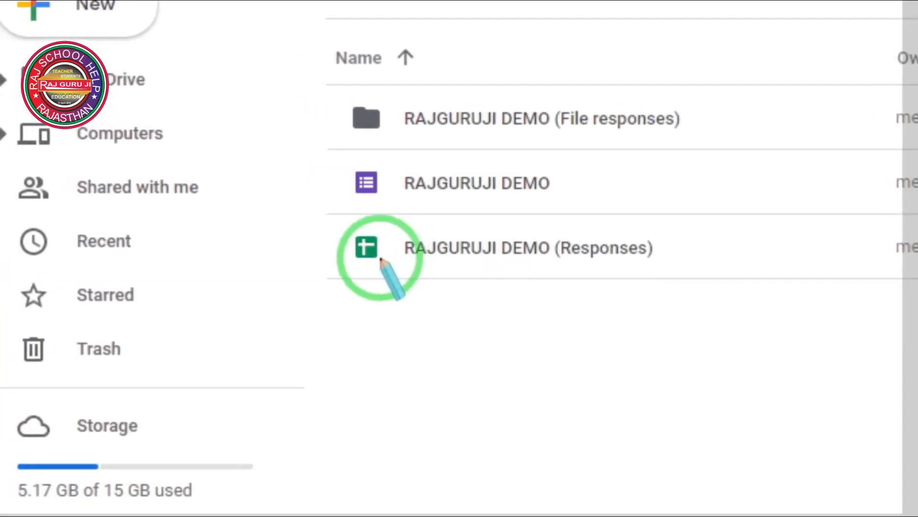
left_click_drag(298, 211, 321, 253)
left_click_drag(377, 280, 630, 306)
right_click(531, 307)
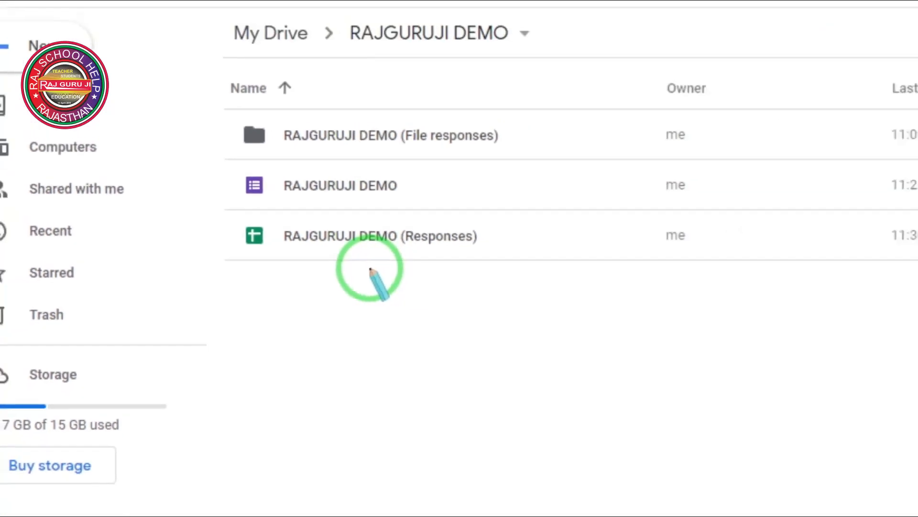
Open the Upload Your Aadhar Card folder inside RAJGURUJI DEMO (File responses) and examine the uploaded image file's entry
left_click(382, 159)
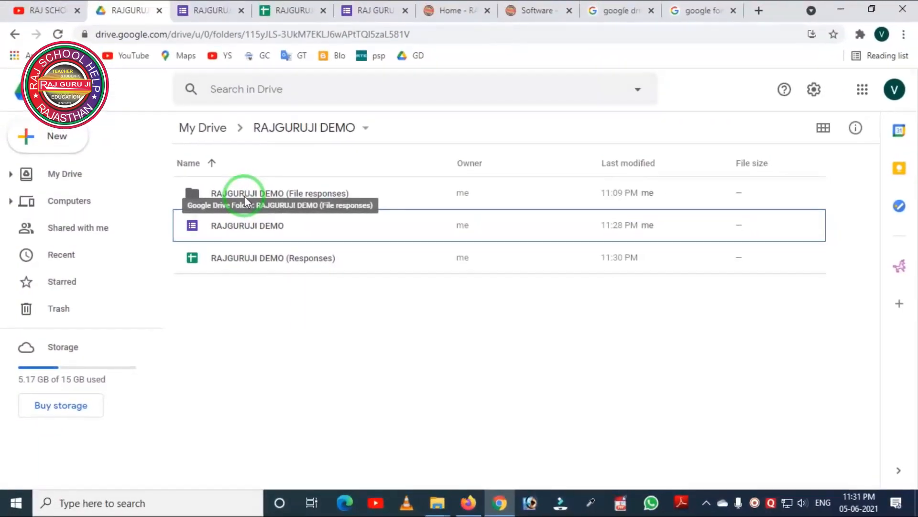
left_click(244, 196)
double_click(243, 195)
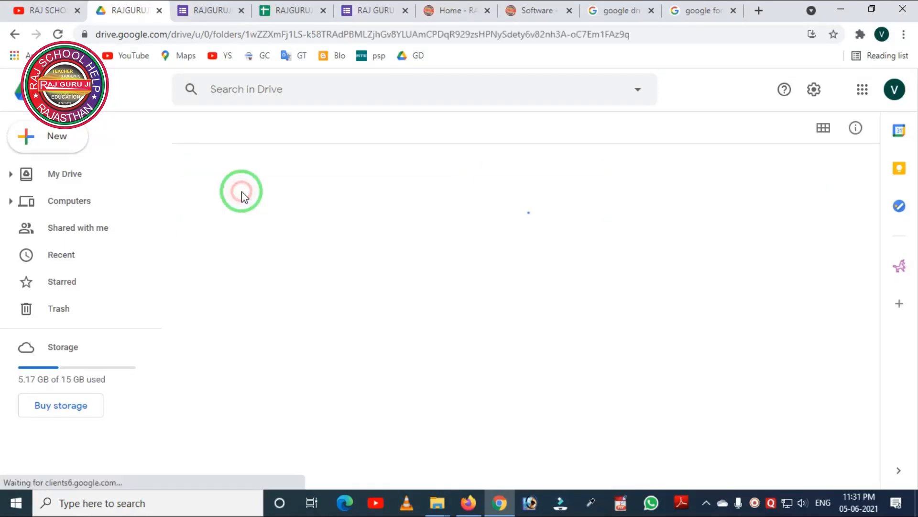
double_click(260, 192)
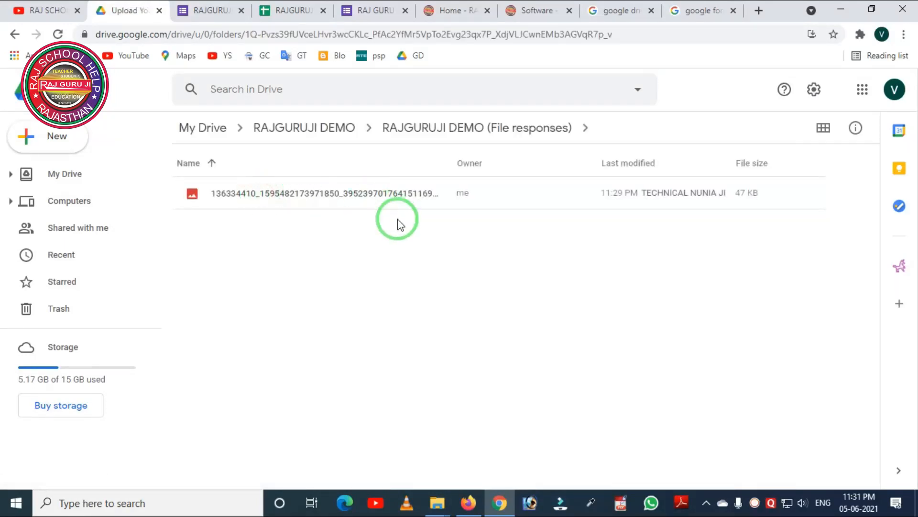
left_click_drag(176, 164, 557, 272)
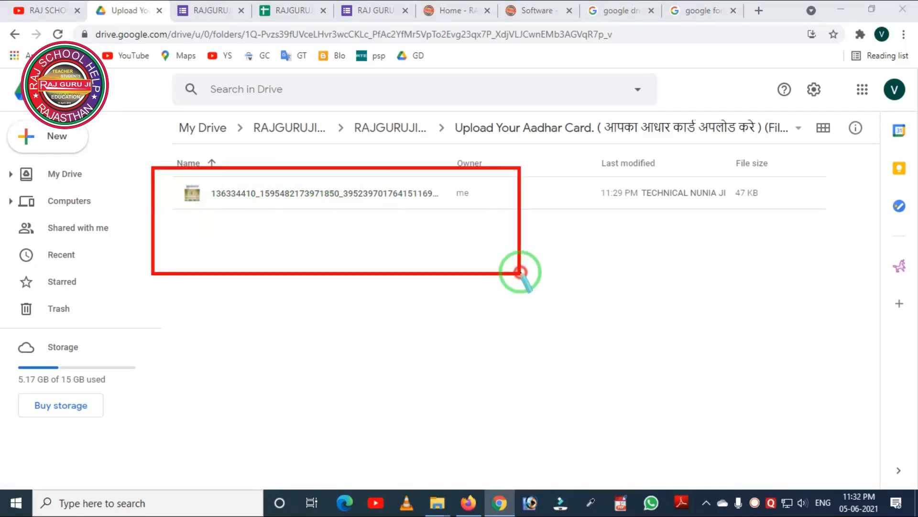
left_click(343, 208)
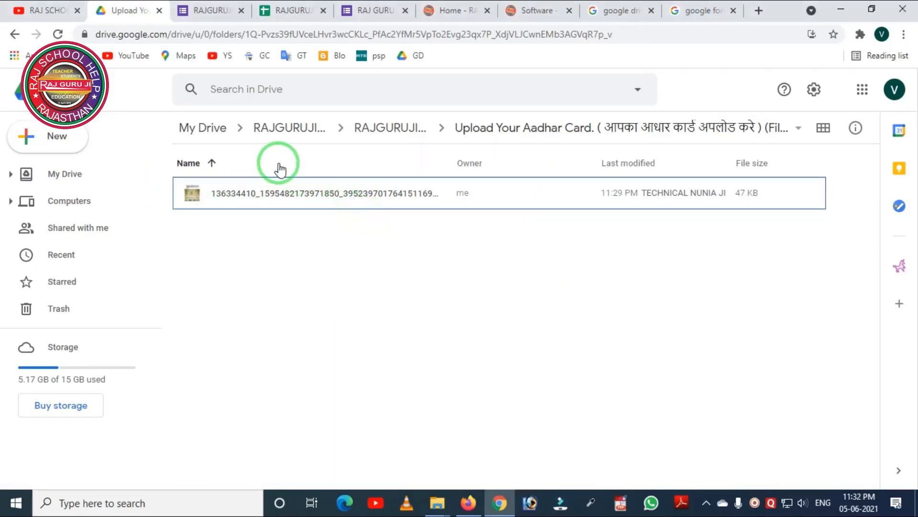
Go back up to the RAJGURUJI DEMO (File responses) folder and examine its Aadhar card upload subfolder
left_click(390, 127)
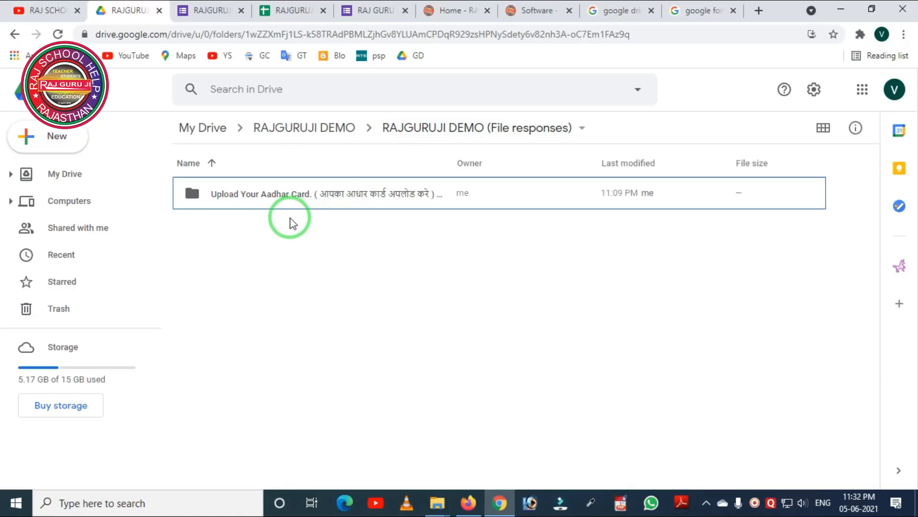
mouse_move(164, 172)
left_mouse_down()
mouse_move(196, 209)
mouse_move(492, 242)
left_mouse_up()
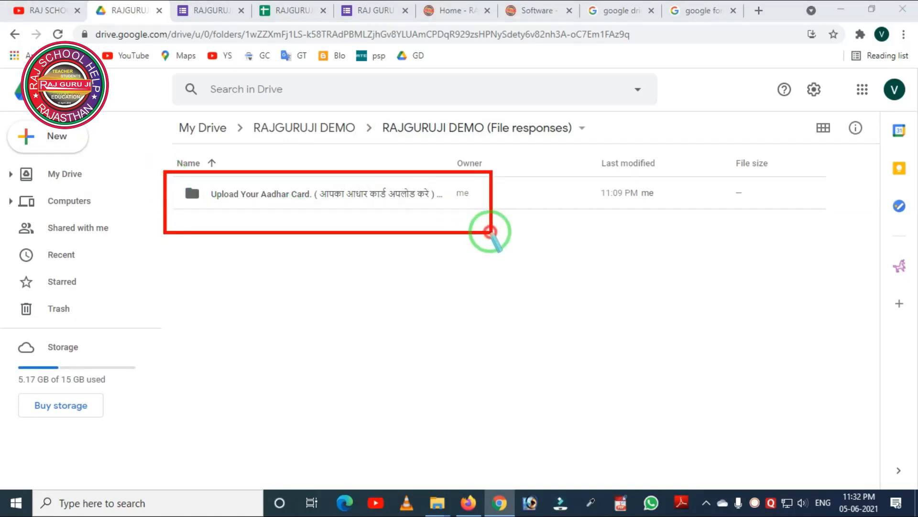
mouse_move(139, 149)
left_mouse_down()
mouse_move(158, 204)
mouse_move(583, 360)
left_mouse_up()
right_click(358, 261)
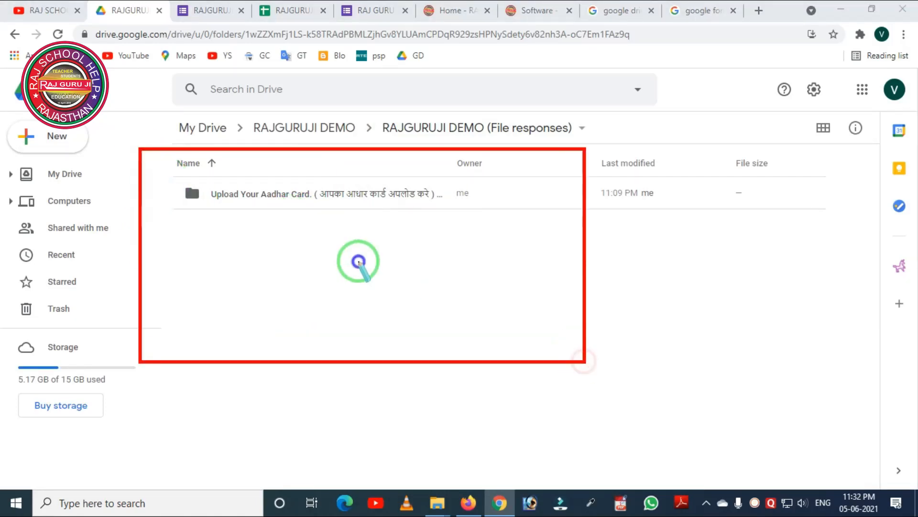
key("Escape")
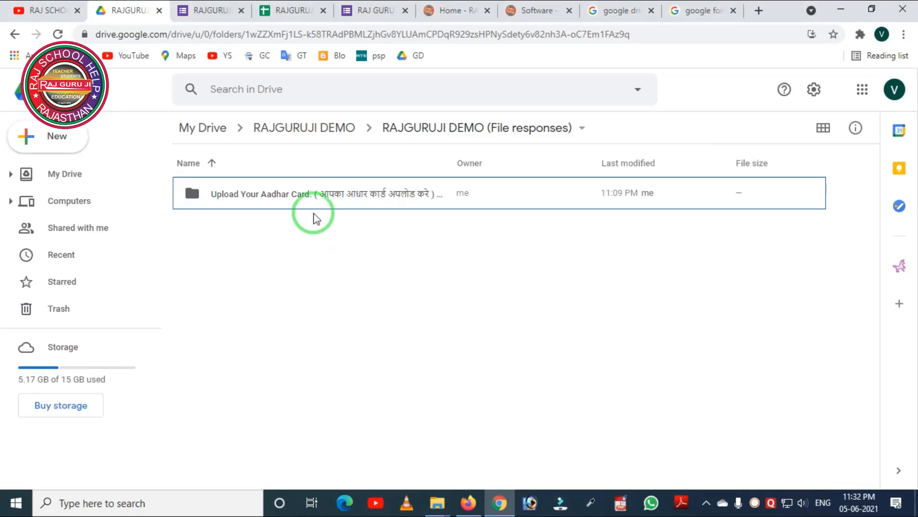
Switch to the RAJGURUJI DEMO form and look through its response summary
left_click(208, 9)
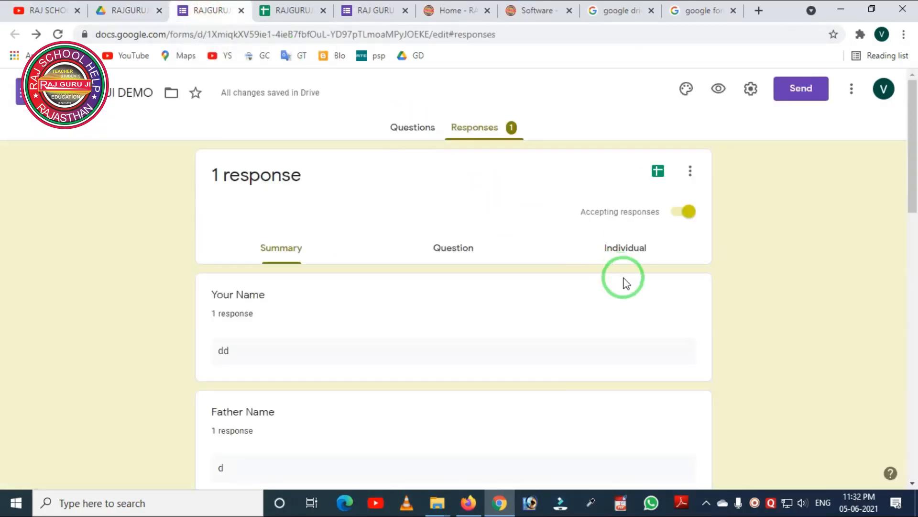
scroll(632, 293, "down", 10)
scroll(481, 308, "up", 10)
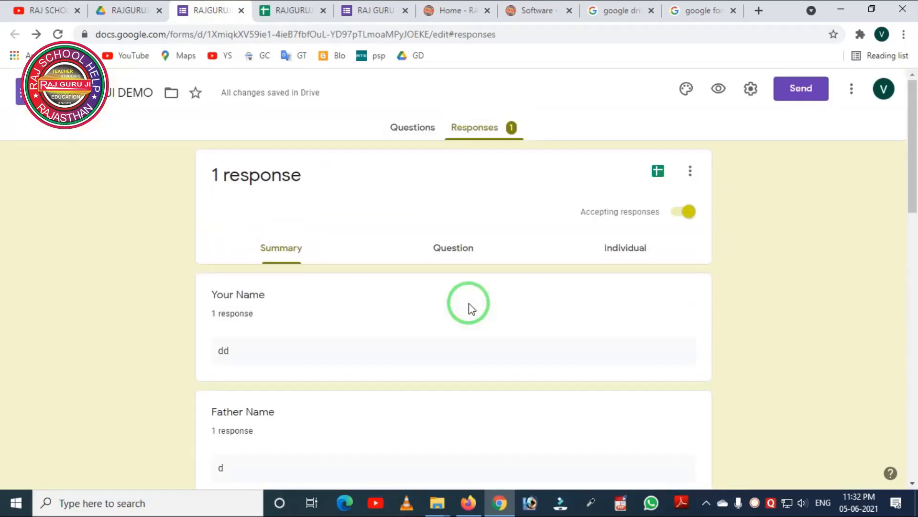
Show the form's questions and review section 1 from the name fields to the class and optional subject questions
left_click(410, 133)
scroll(471, 315, "down", 4)
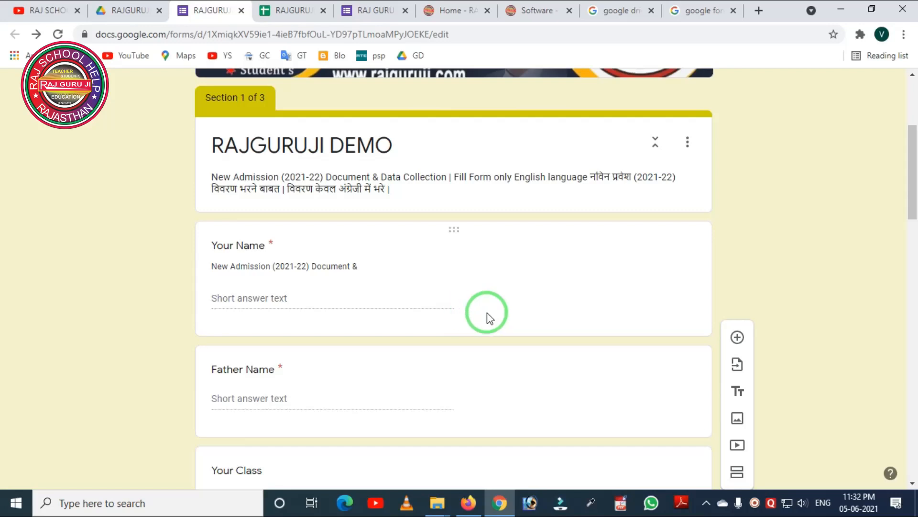
scroll(486, 314, "down", 10)
scroll(366, 280, "up", 12)
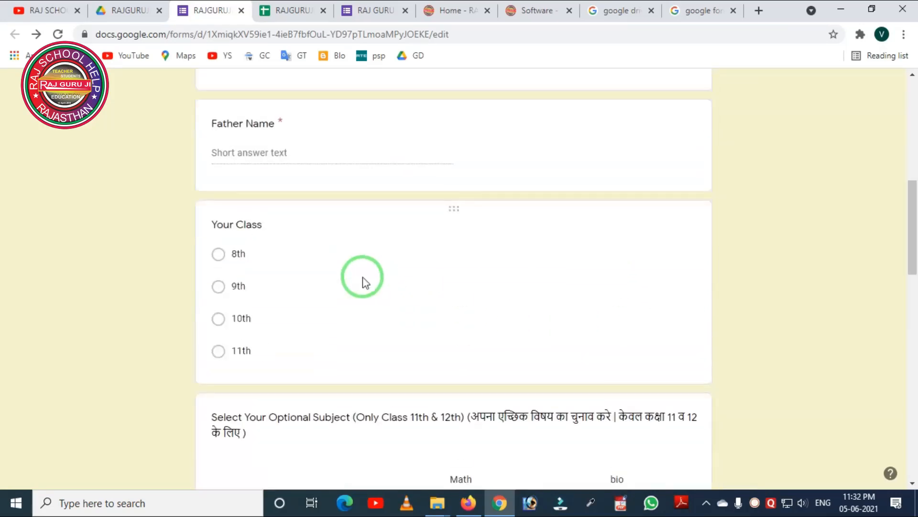
scroll(364, 281, "down", 10)
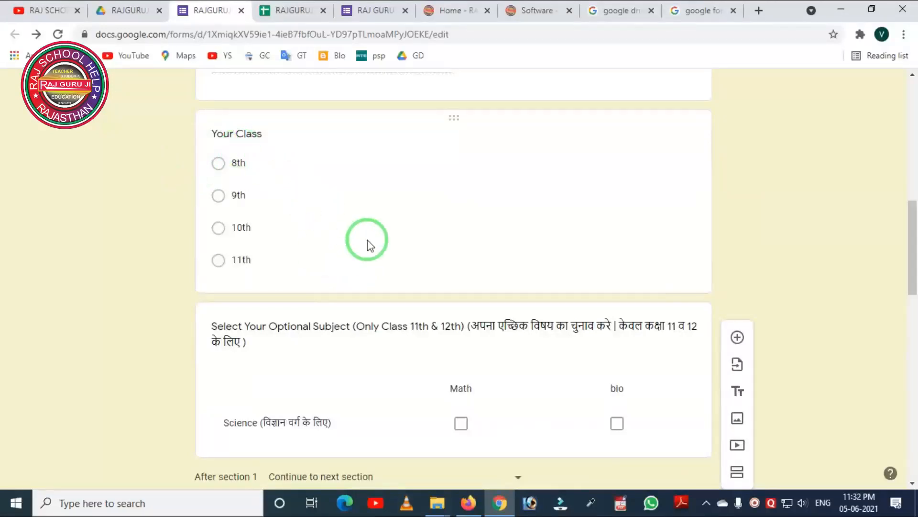
key("ctrl+alt+d")
mouse_move(176, 120)
left_mouse_down()
mouse_move(213, 244)
mouse_move(754, 360)
left_mouse_up()
right_click(541, 263)
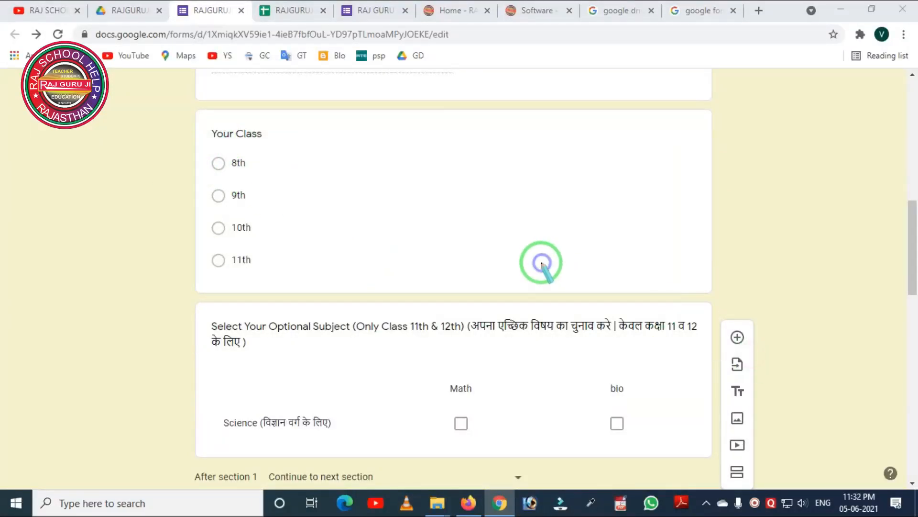
Open the Your Class question for editing, examine its type and options, and return to the form's header
left_click(348, 190)
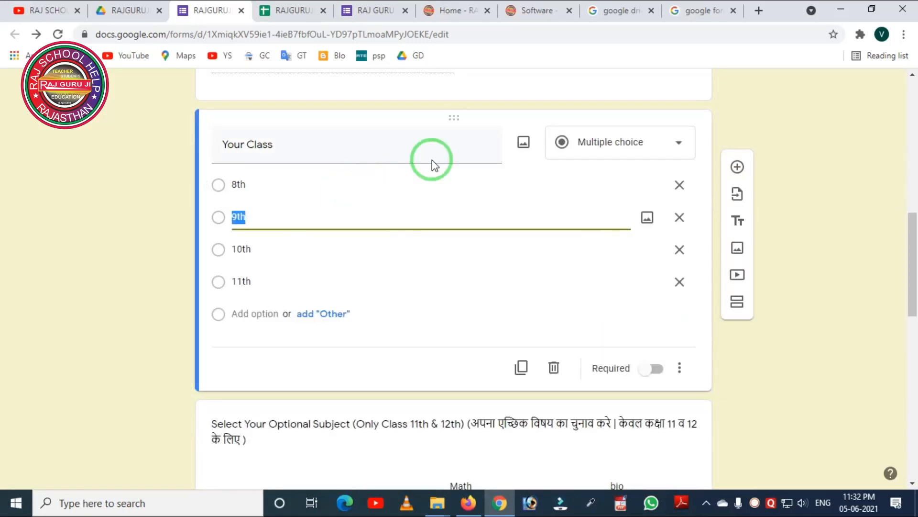
key("ctrl+alt+d")
mouse_move(160, 122)
left_mouse_down()
mouse_move(660, 401)
mouse_move(793, 399)
left_mouse_up()
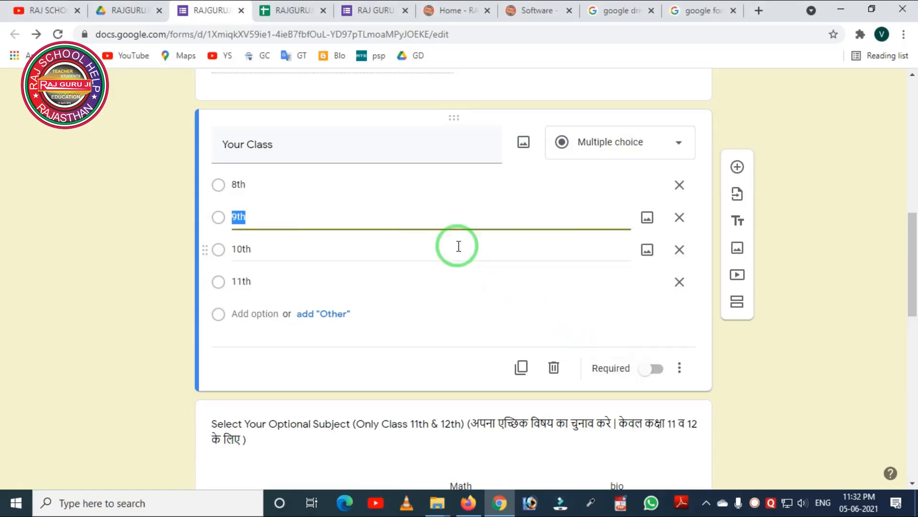
left_click(766, 371)
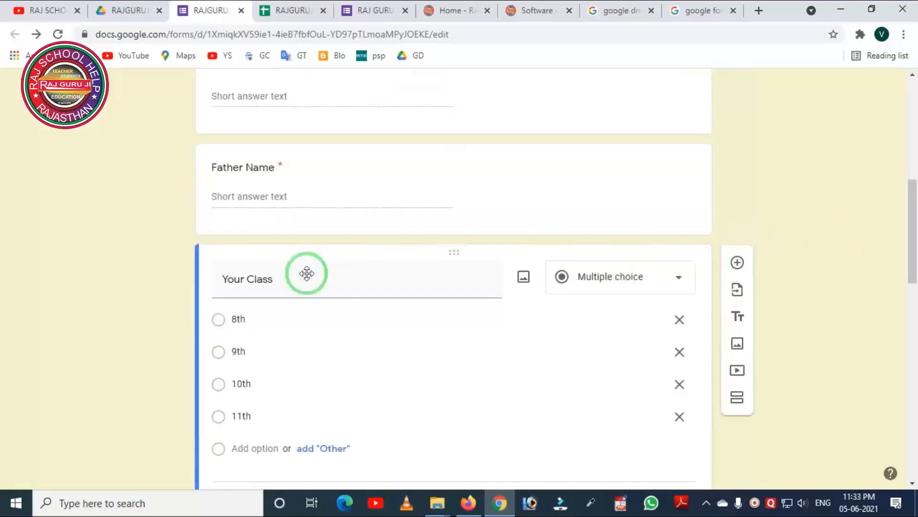
scroll(325, 347, "down", 2)
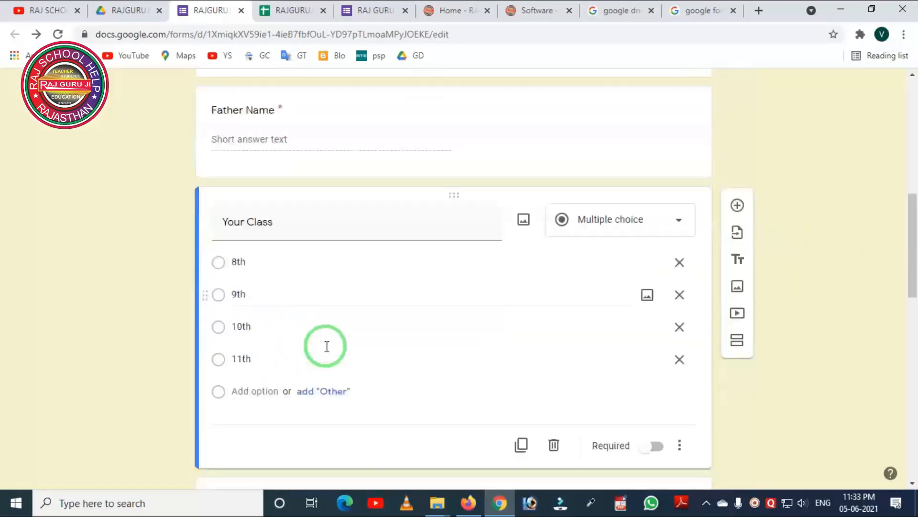
scroll(790, 302, "up", 4)
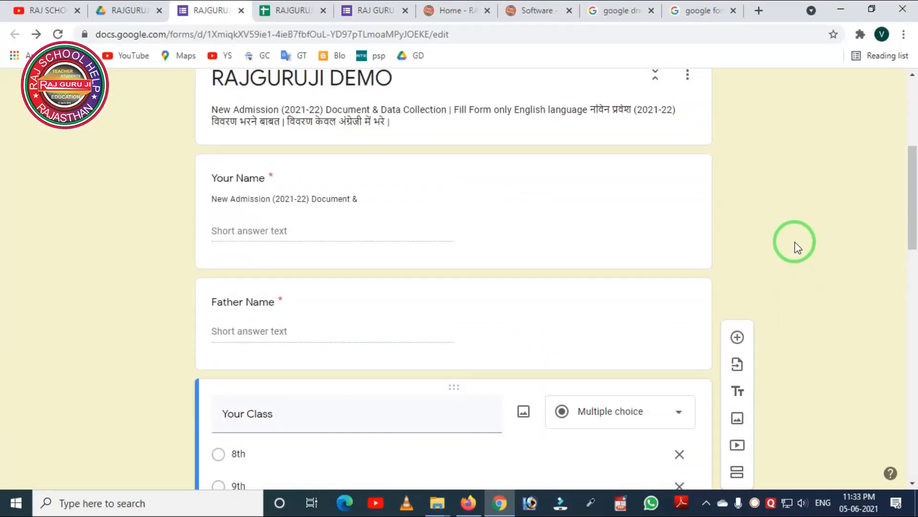
scroll(796, 244, "up", 5)
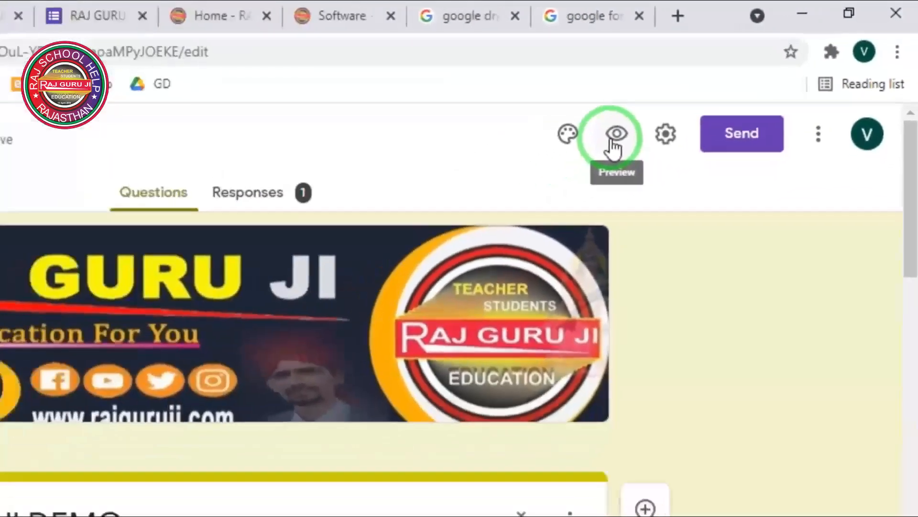
Preview the form as a respondent and review its header, name, class and optional subject questions
left_click(557, 163)
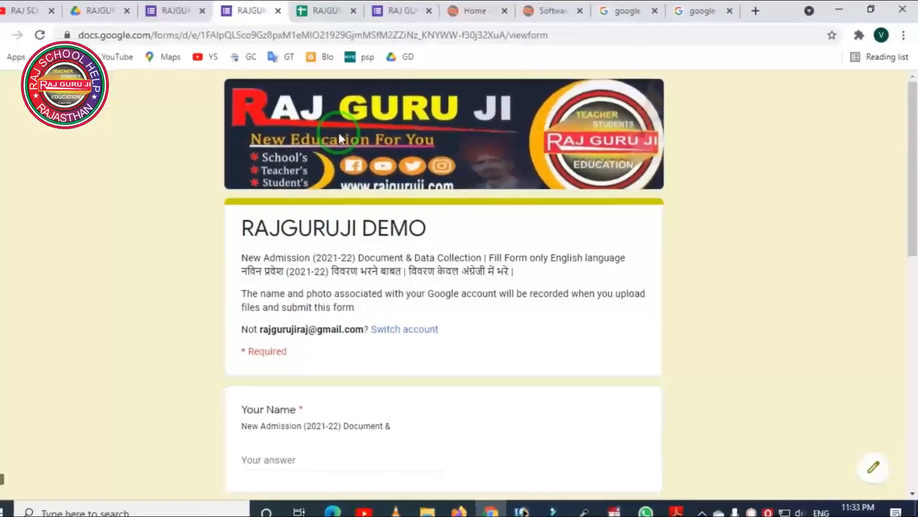
scroll(340, 133, "down", 2)
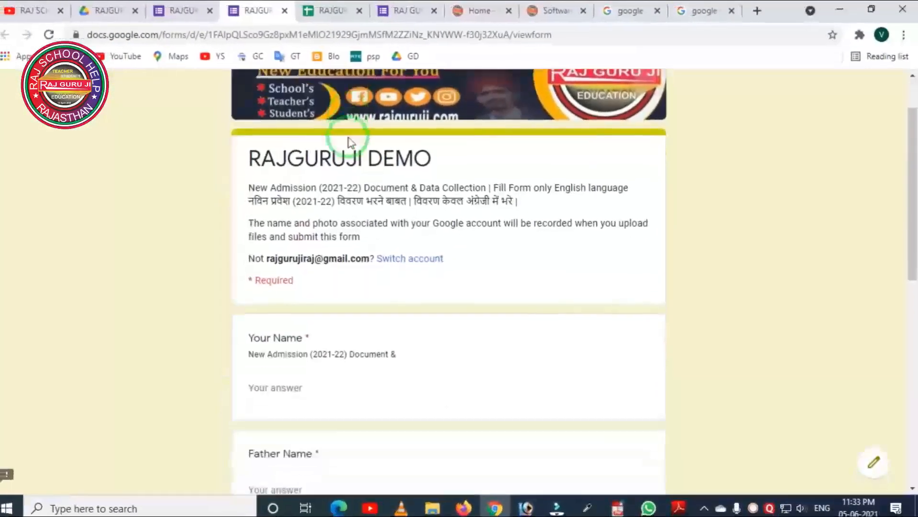
scroll(351, 142, "down", 10)
scroll(417, 264, "up", 7)
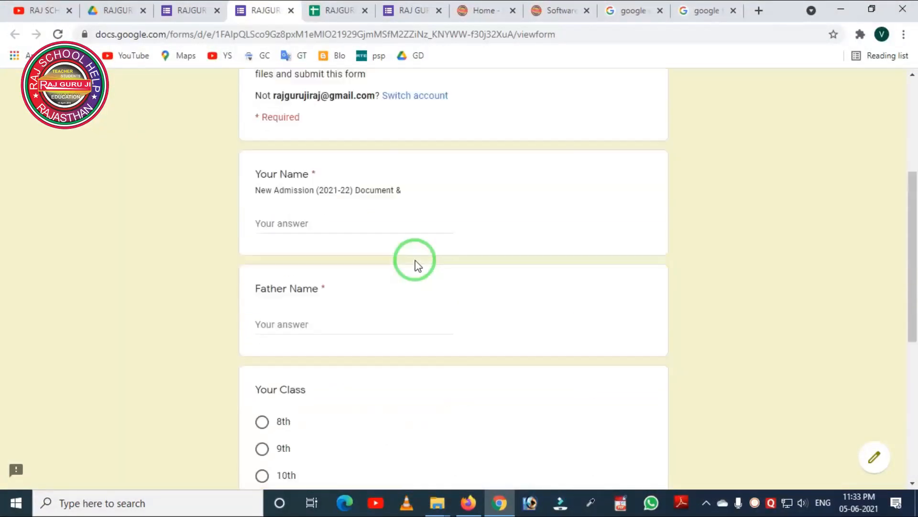
scroll(417, 265, "down", 4)
scroll(414, 262, "down", 3)
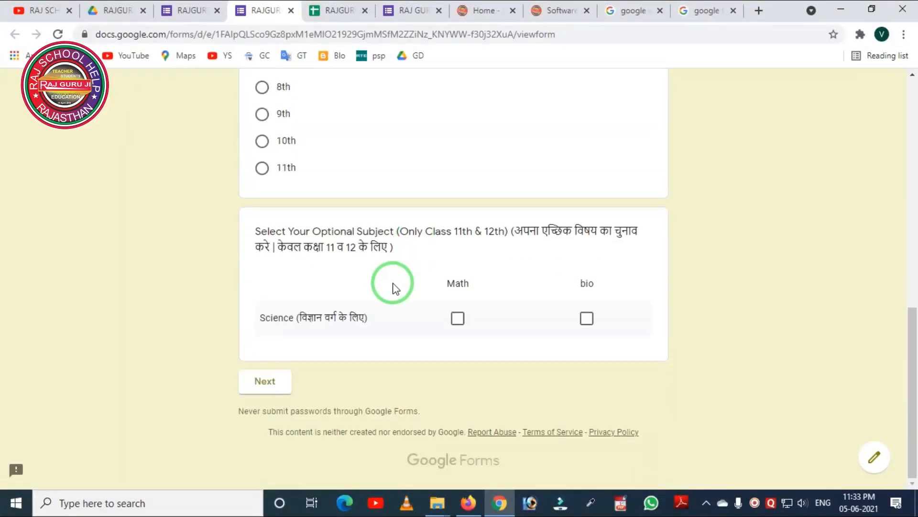
scroll(393, 287, "up", 11)
scroll(391, 289, "down", 7)
scroll(389, 289, "up", 7)
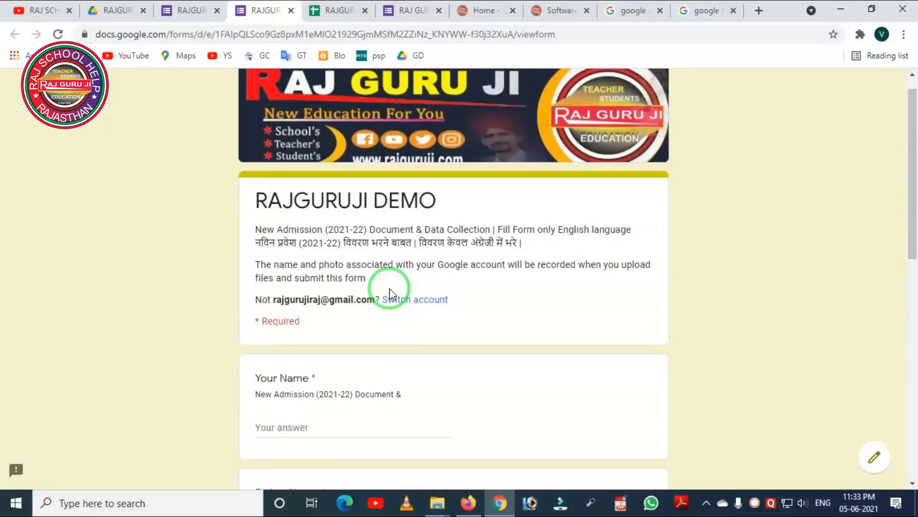
Compare the form editor with the respondent preview, checking the previewed description and the questions of the first section
left_click(205, 18)
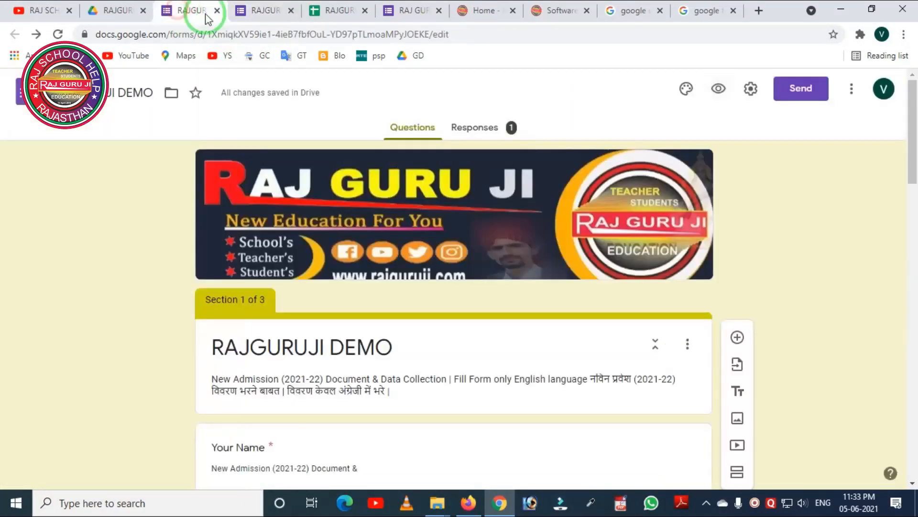
left_click(263, 10)
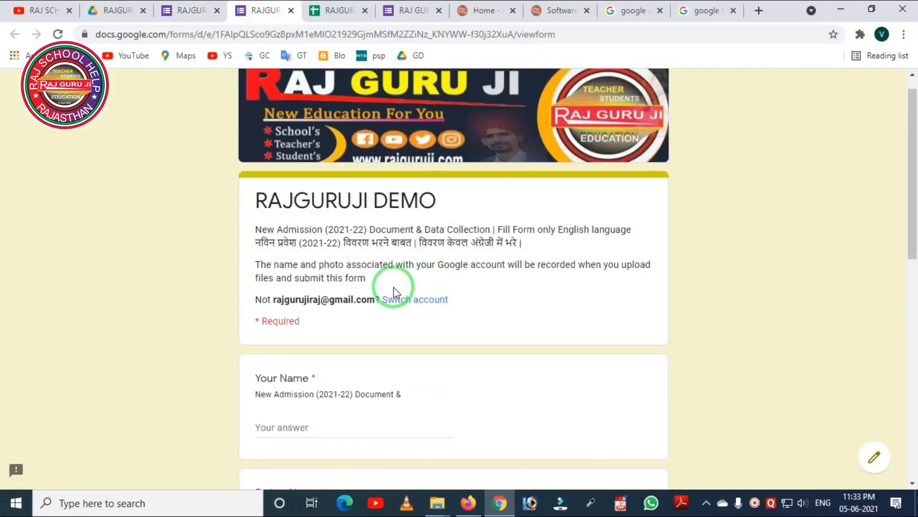
left_click_drag(252, 226, 496, 280)
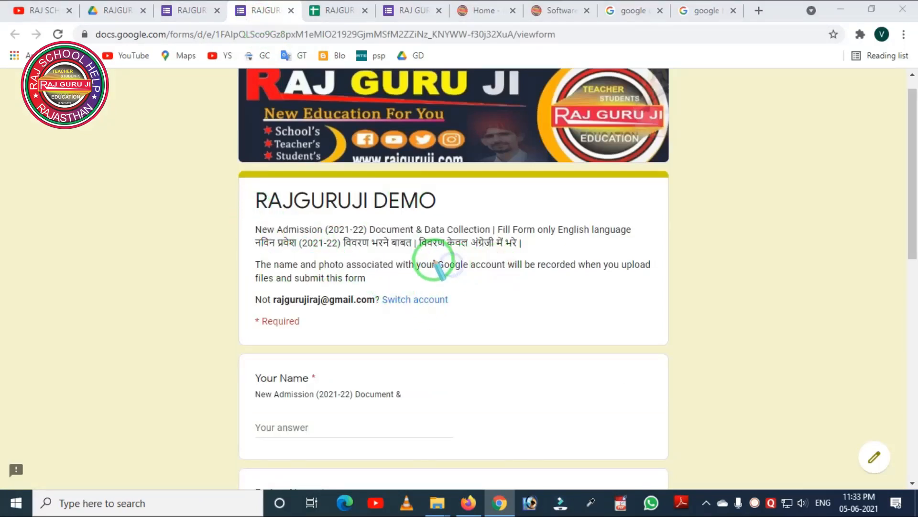
scroll(414, 298, "down", 10)
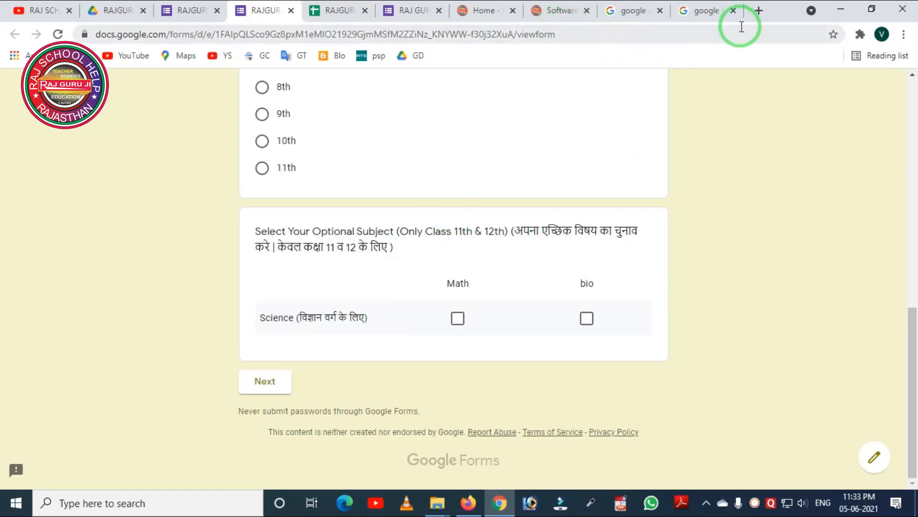
Open a new browser tab and switch the input language to Hindi with Google Input Tools
left_click(758, 11)
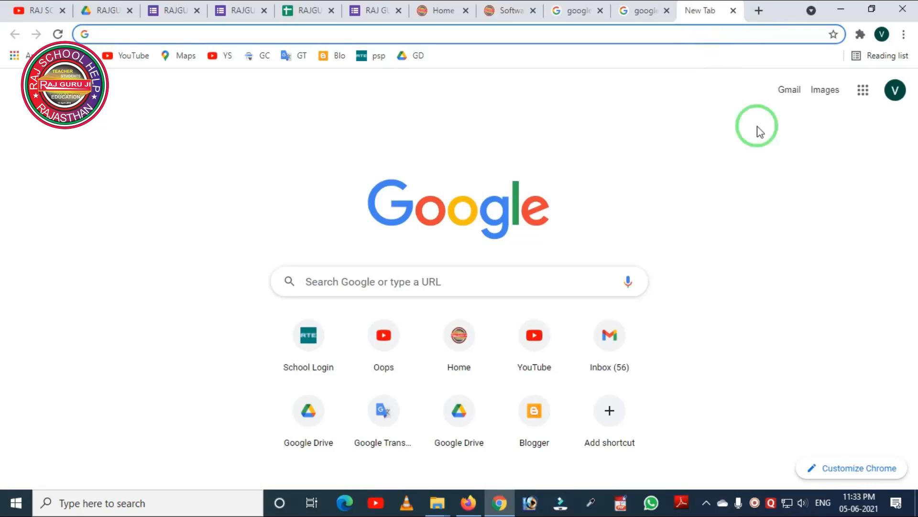
left_click(821, 503)
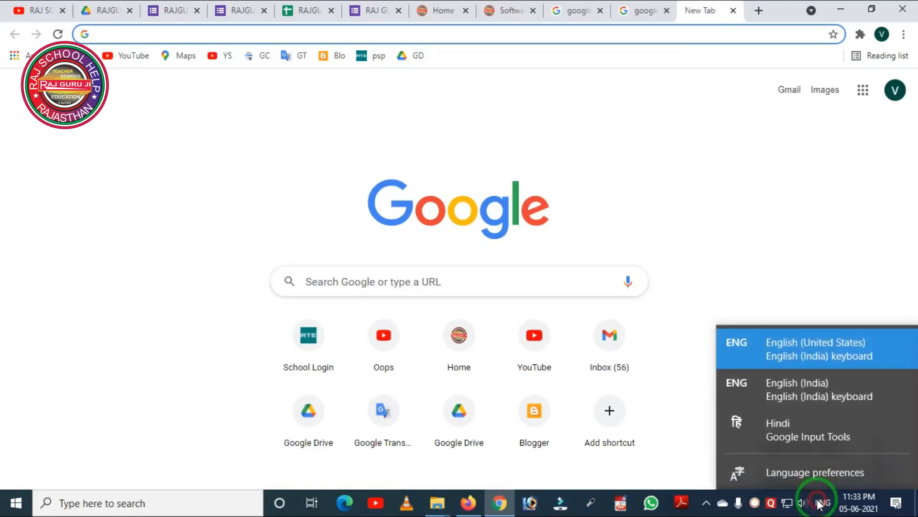
left_click(769, 429)
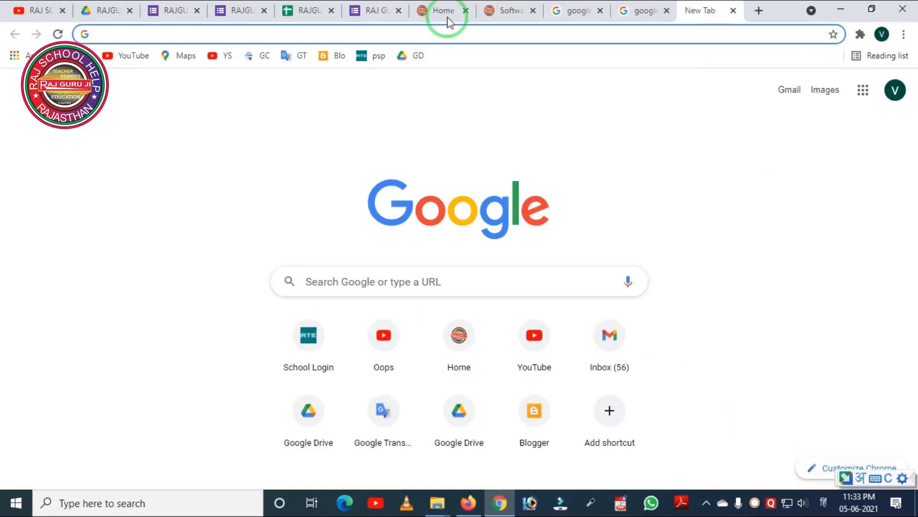
In the form editor, append आपका नाम to the Your Name question's description and switch the input language back to English (India)
left_click(177, 11)
scroll(328, 287, "down", 4)
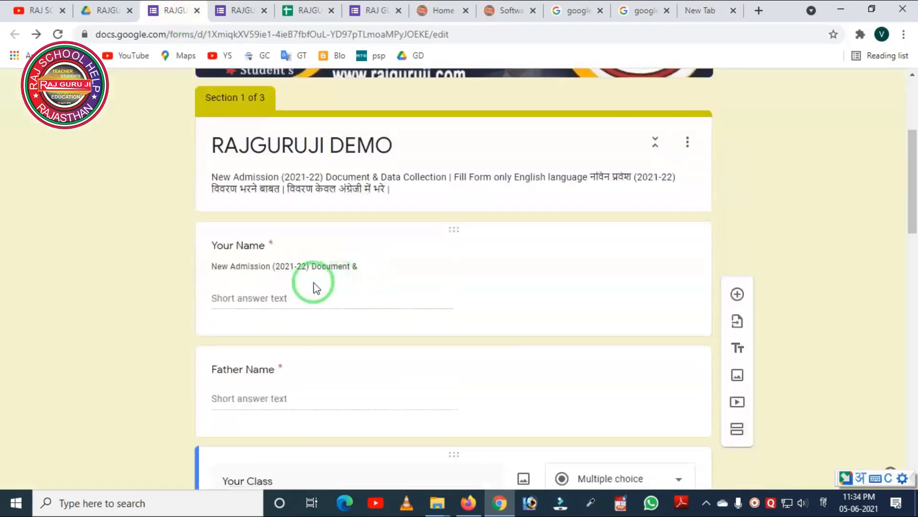
left_click(249, 266)
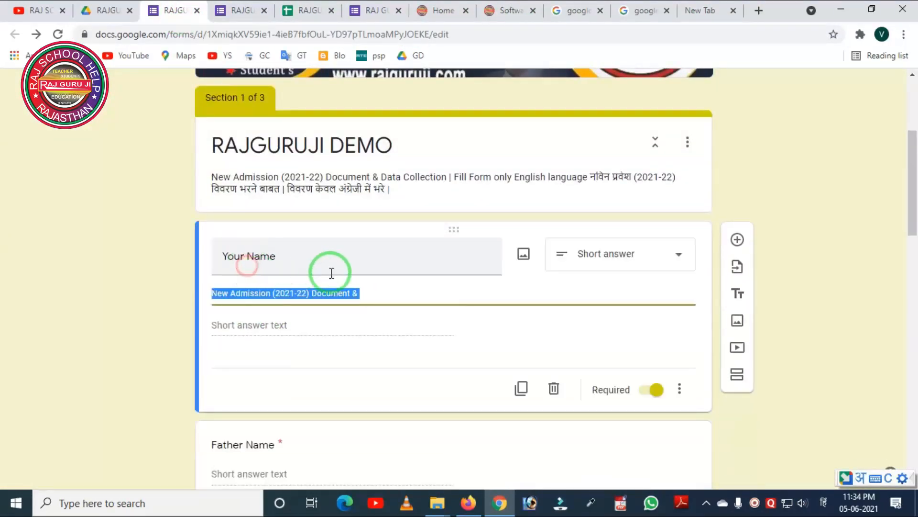
left_click(372, 290)
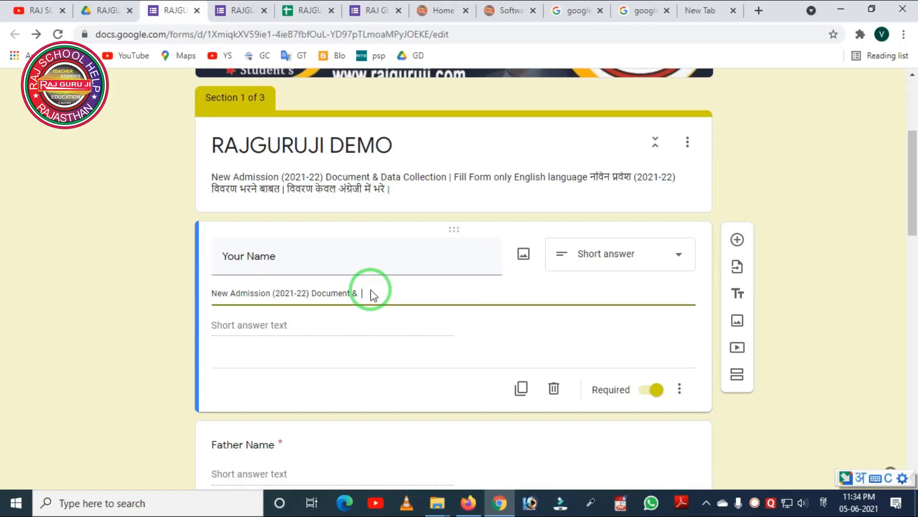
type("आपकाnam")
key("space")
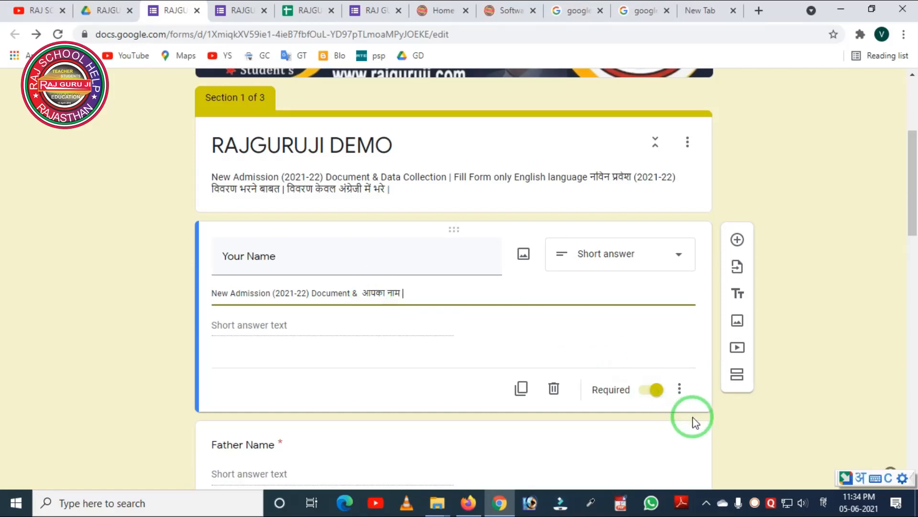
key("alt+shift")
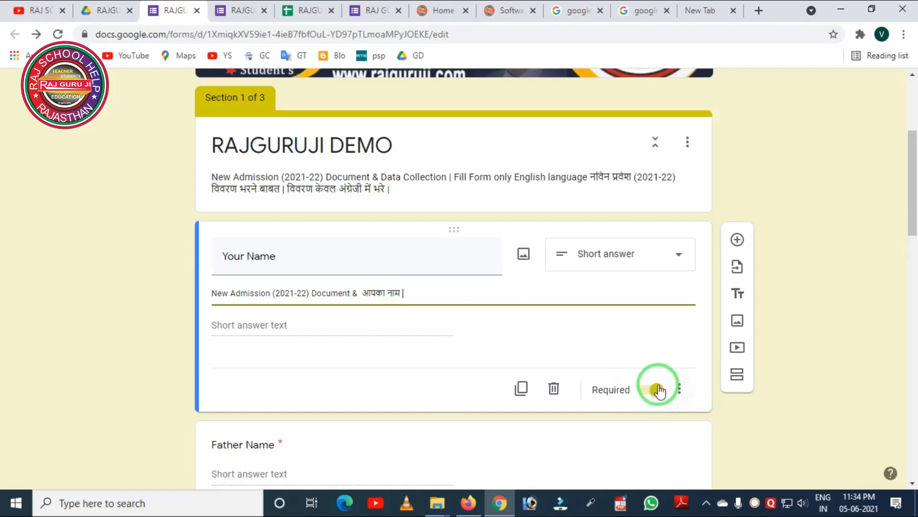
Browse the rajguruji.com home page and its Software page, and point out the Google Hindi Tool kit download link
left_click(760, 10)
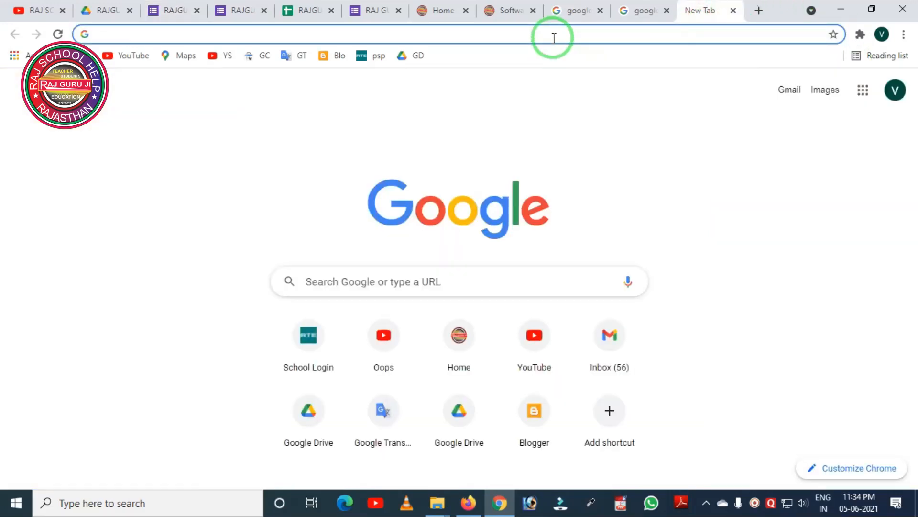
left_click(441, 11)
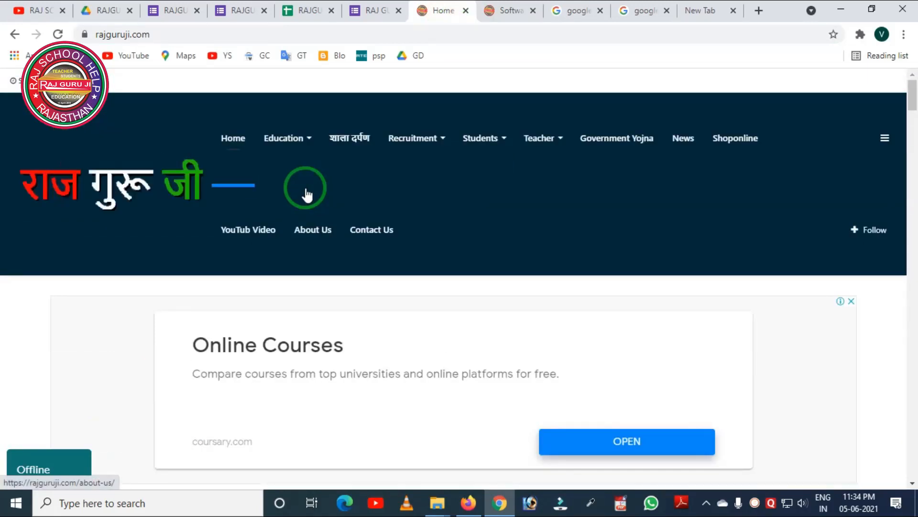
scroll(303, 194, "down", 15)
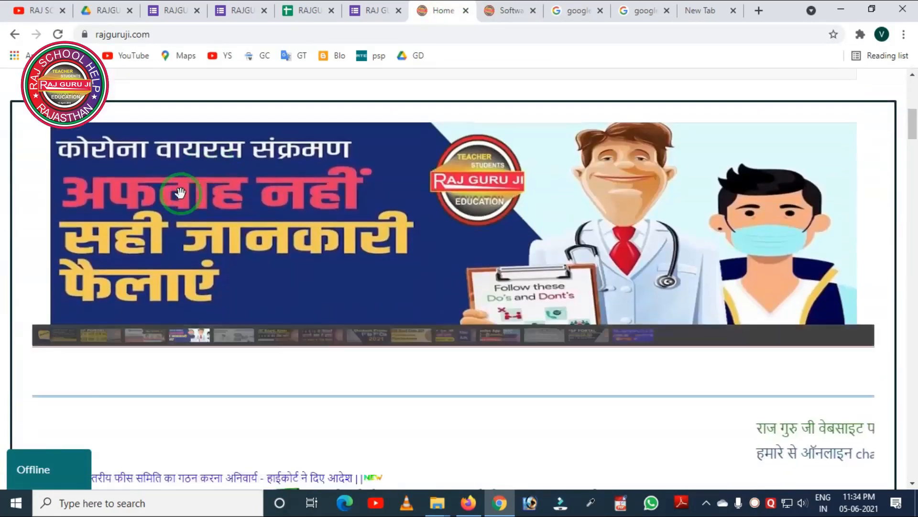
scroll(149, 206, "down", 2)
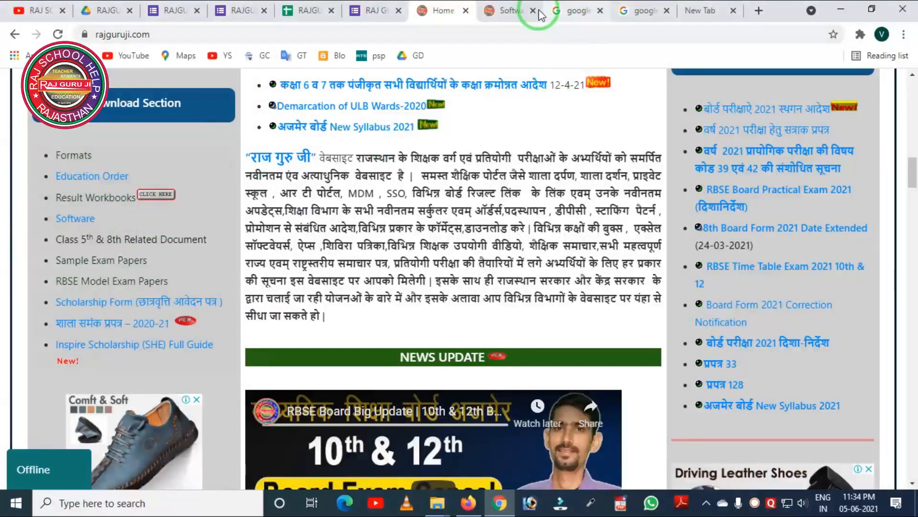
left_click(500, 11)
scroll(158, 312, "down", 5)
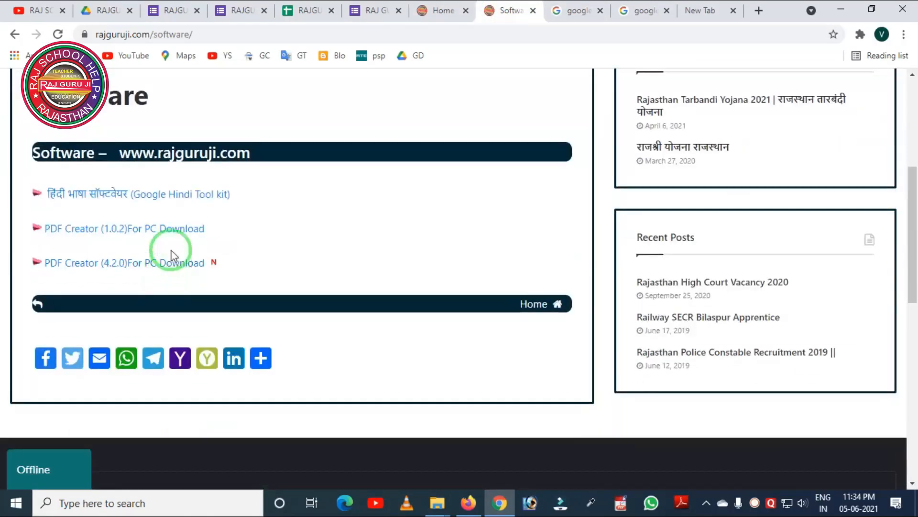
mouse_move(10, 167)
left_mouse_down()
mouse_move(165, 214)
mouse_move(287, 222)
left_mouse_up()
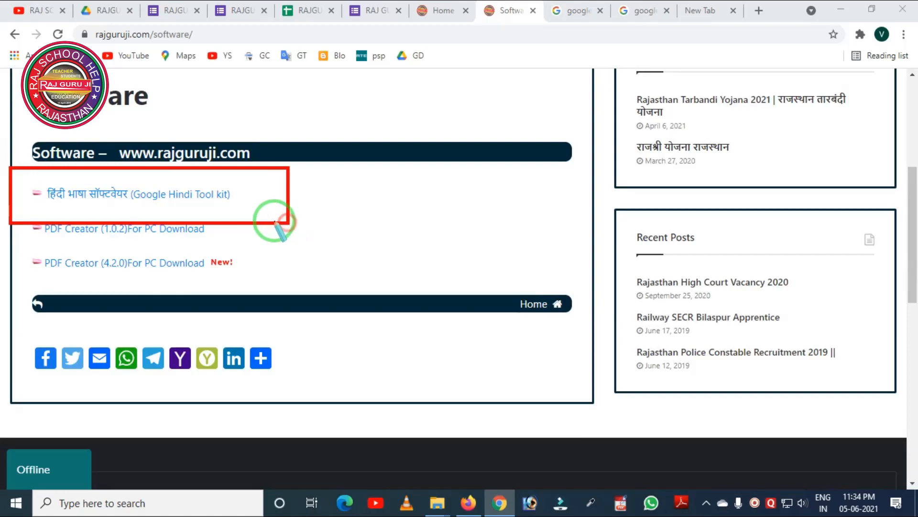
right_click(273, 219)
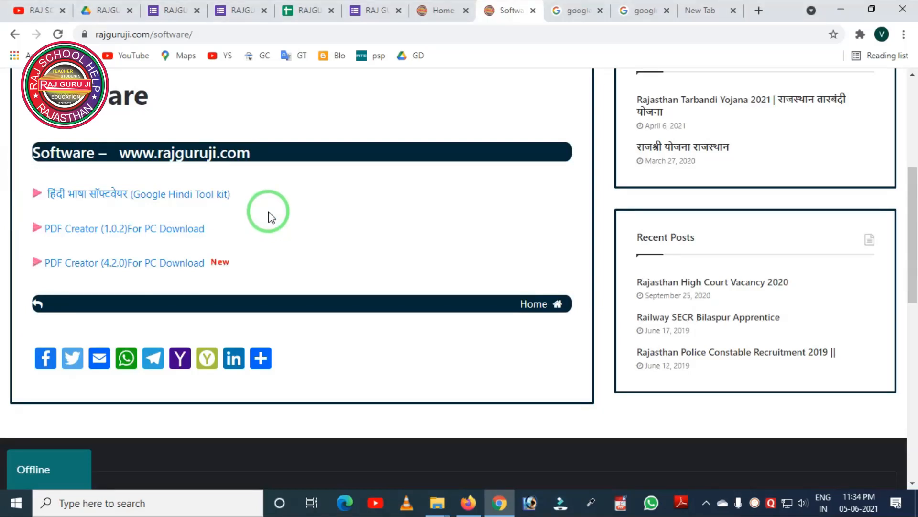
Open Google Translate in the new tab and enter मेरा भारत महँ as the Hindi source text using phonetic input
left_click(697, 12)
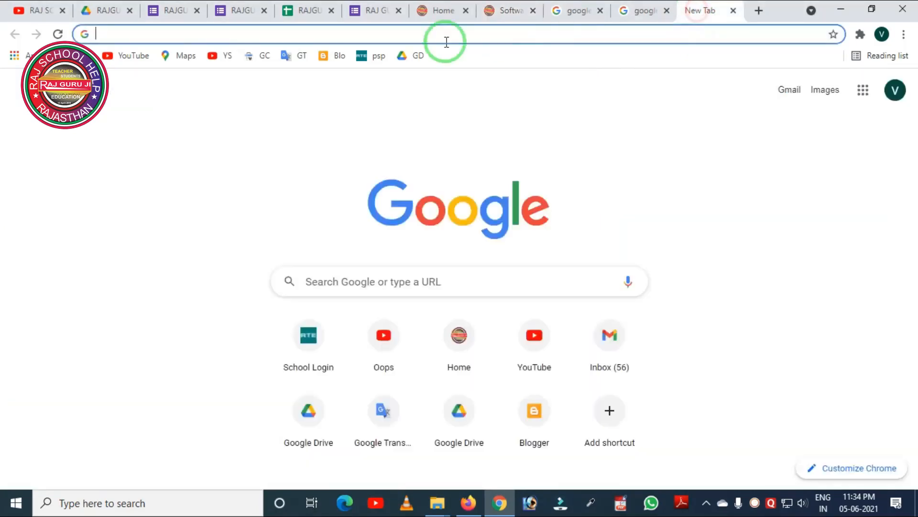
left_click(297, 56)
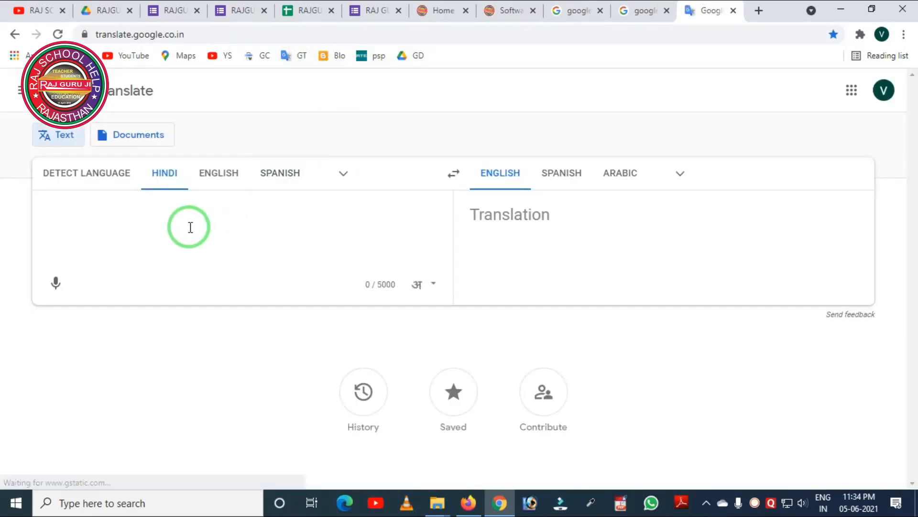
type("mera bhar")
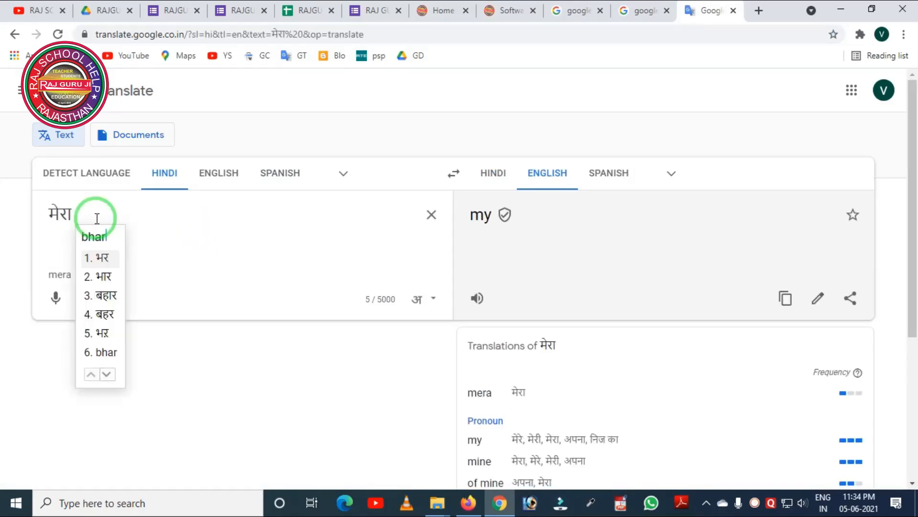
type("at mahan")
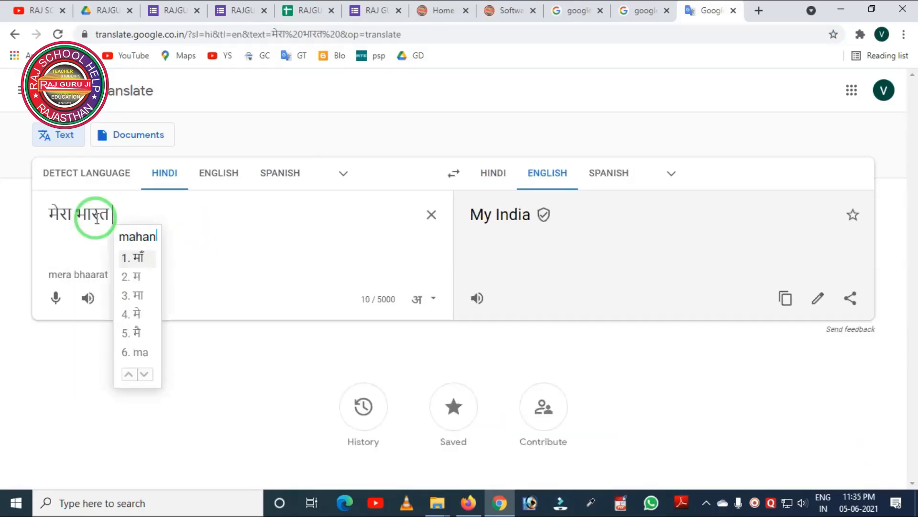
Copy मेरा भारत महँ from Google Translate and add it to the end of the Your Name question's description in the form editor
left_click_drag(126, 218, 47, 213)
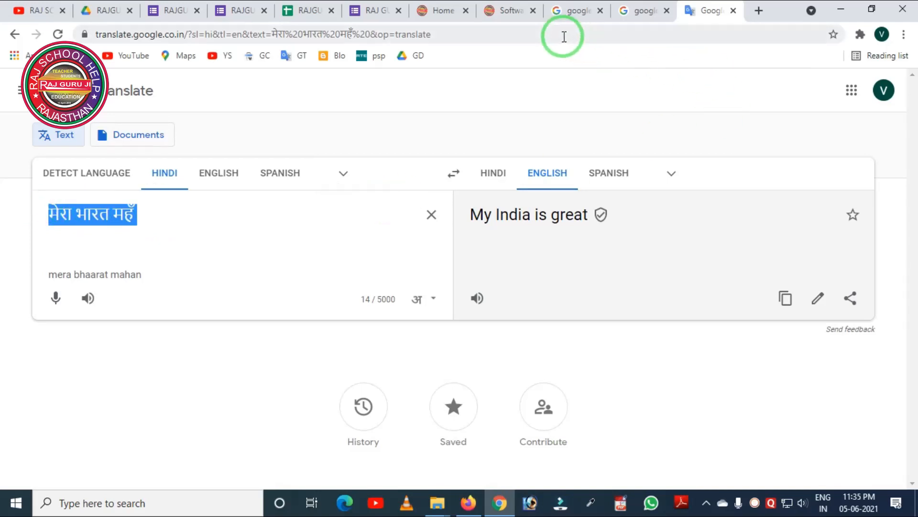
left_click(232, 17)
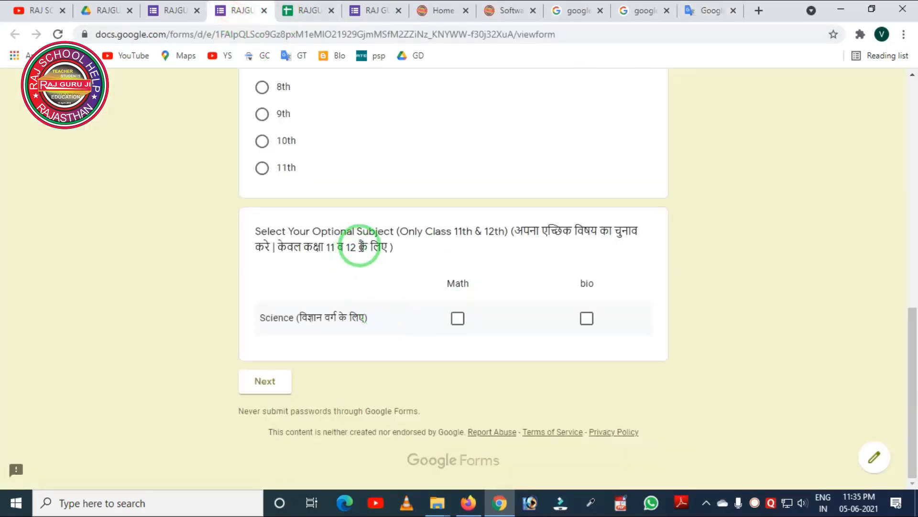
left_click(168, 18)
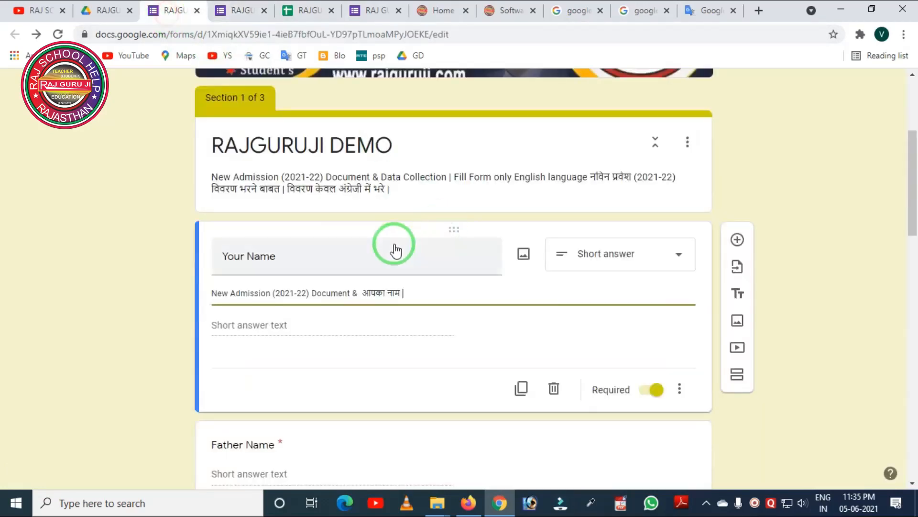
left_click(439, 313)
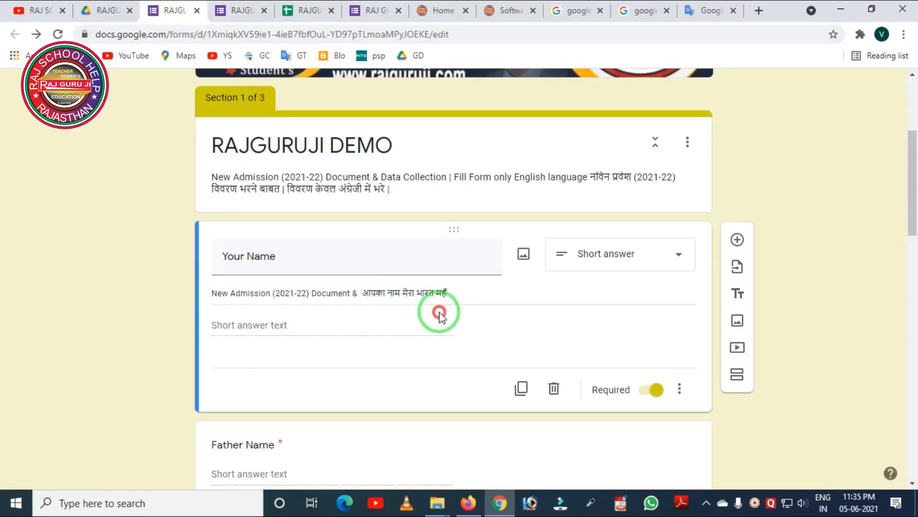
Review the edited form from its header through the class and optional subject questions to the start of section 2, ending at the header
scroll(441, 312, "down", 6)
scroll(728, 317, "up", 4)
scroll(736, 323, "down", 1)
scroll(404, 314, "up", 7)
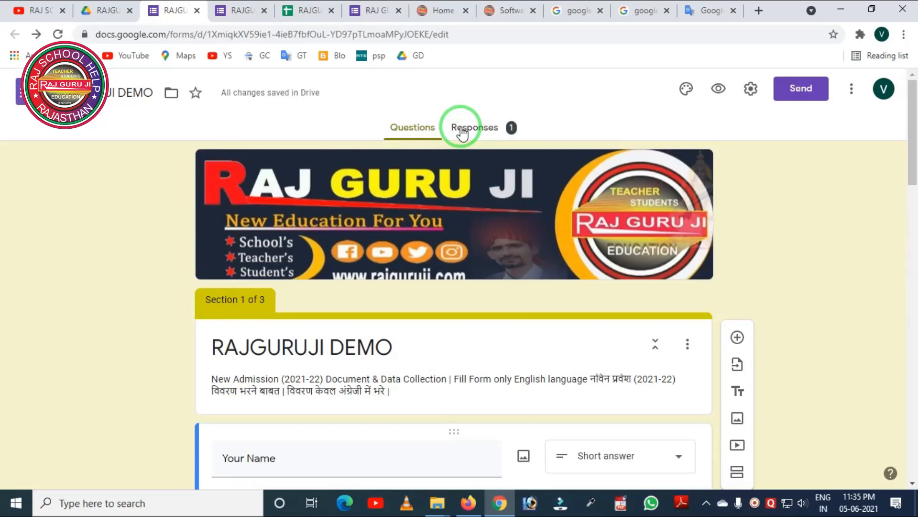
scroll(785, 373, "down", 15)
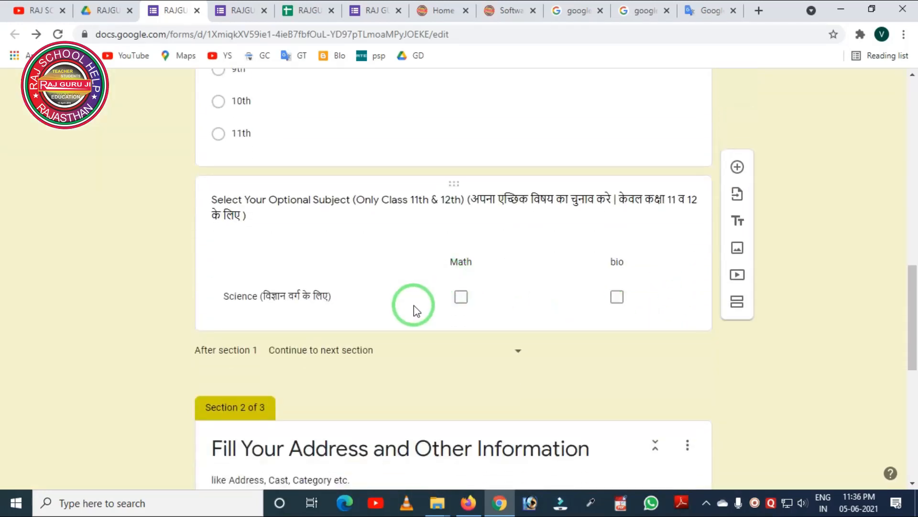
scroll(383, 304, "up", 8)
scroll(866, 328, "down", 1)
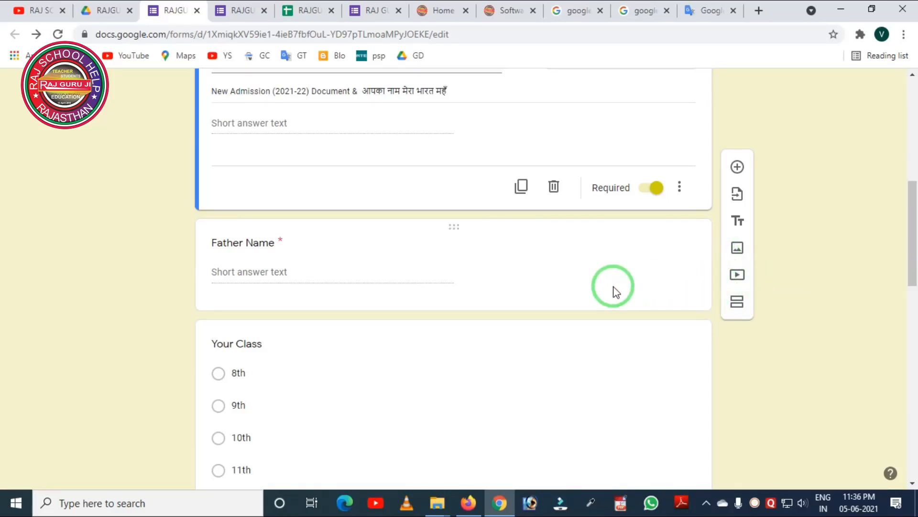
scroll(191, 273, "up", 8)
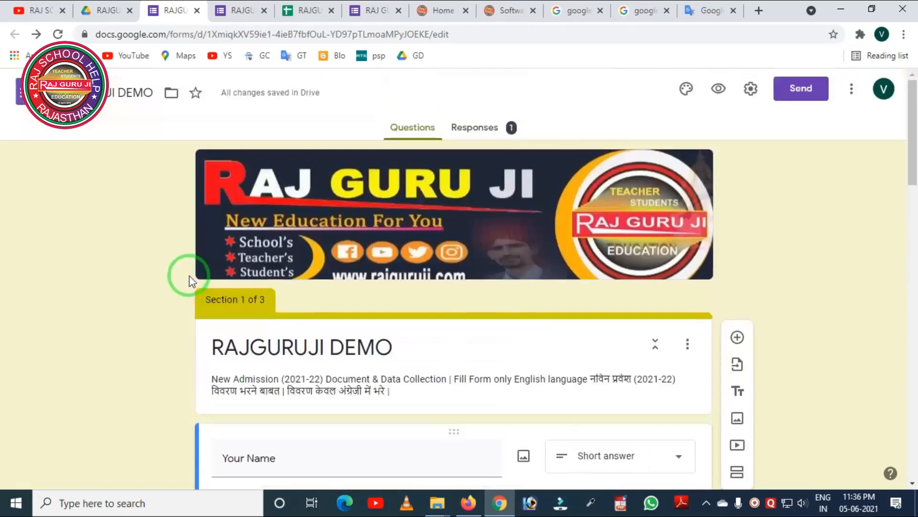